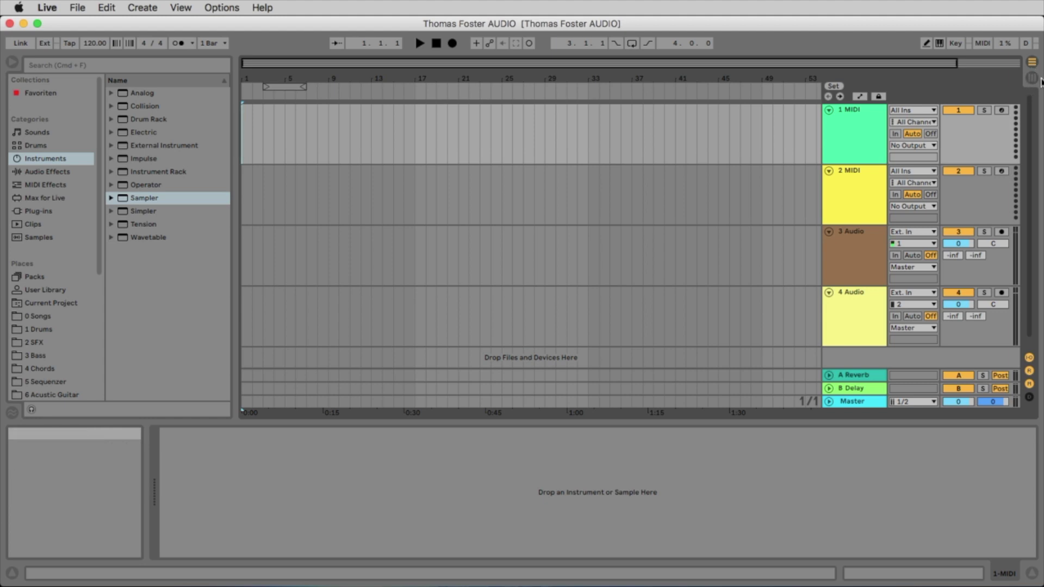
Switch back and forth between Session View and Arrangement View, finishing in Arrangement View
click(1033, 79)
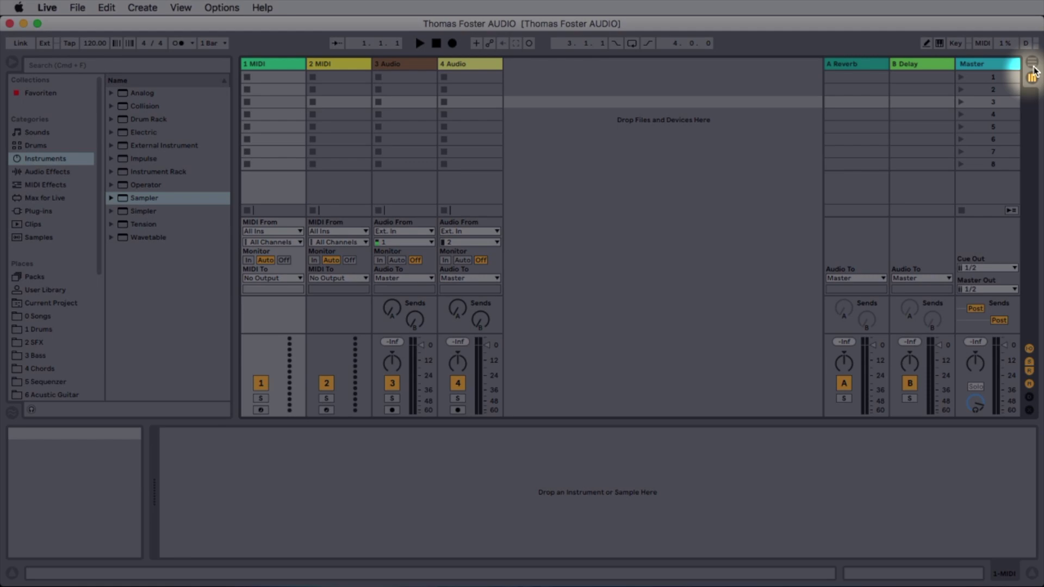
click(1032, 64)
click(1032, 78)
key(Tab)
key(Tab)
key(Tab)
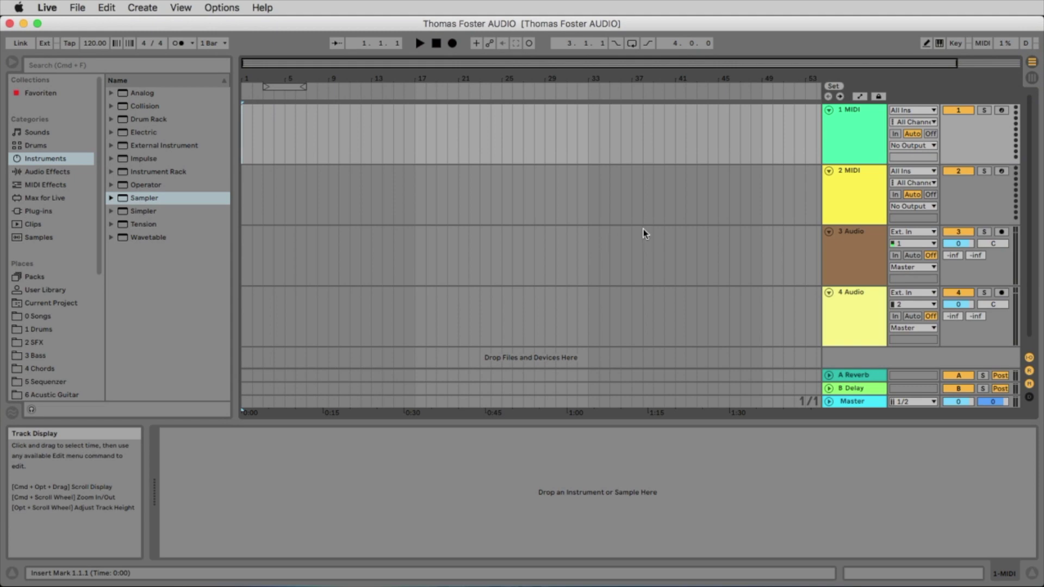
Select the two MIDI tracks and the two audio tracks one after another
click(851, 265)
click(846, 216)
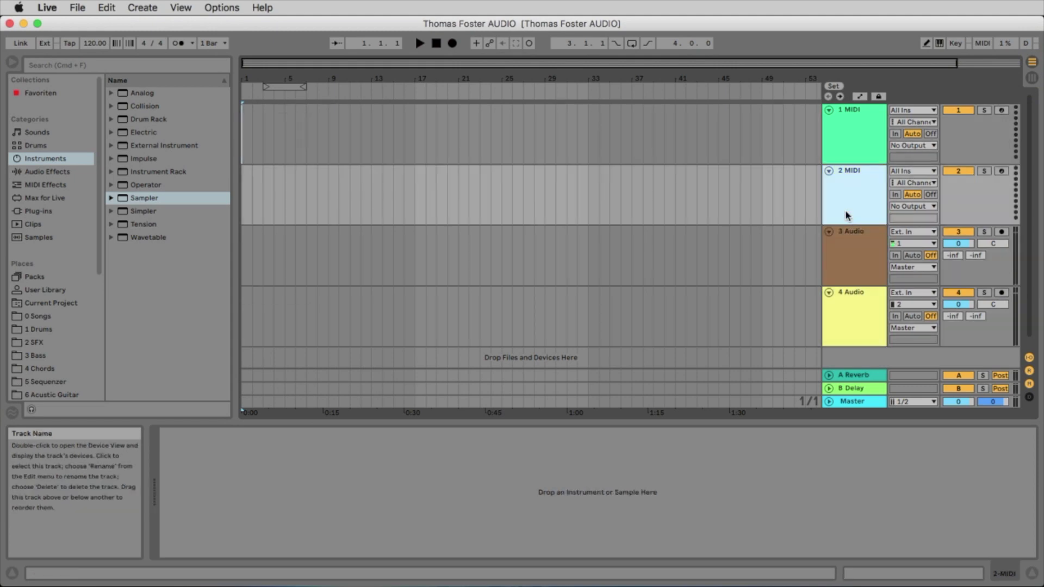
click(849, 135)
click(858, 188)
click(865, 250)
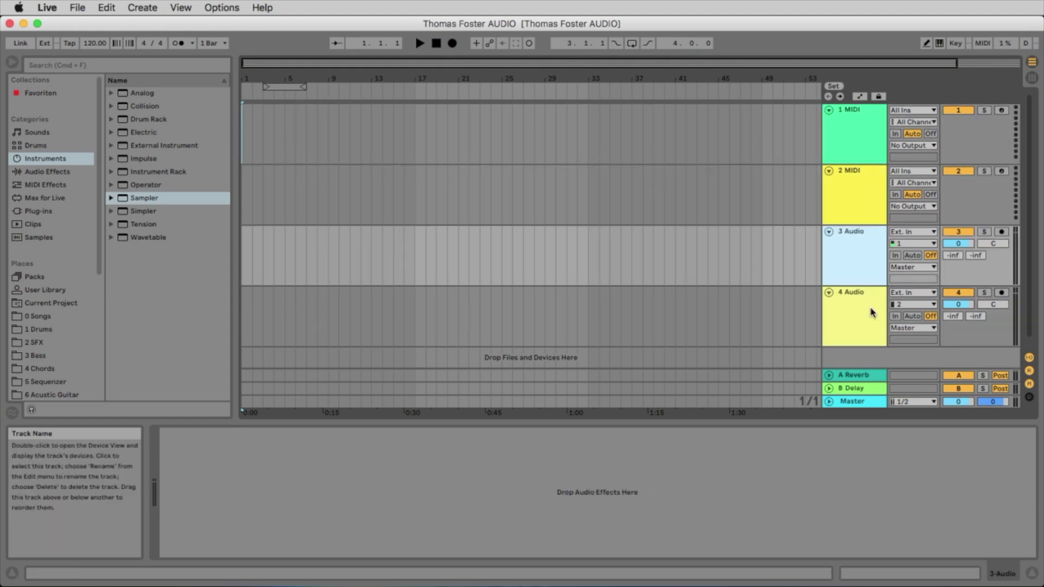
click(876, 313)
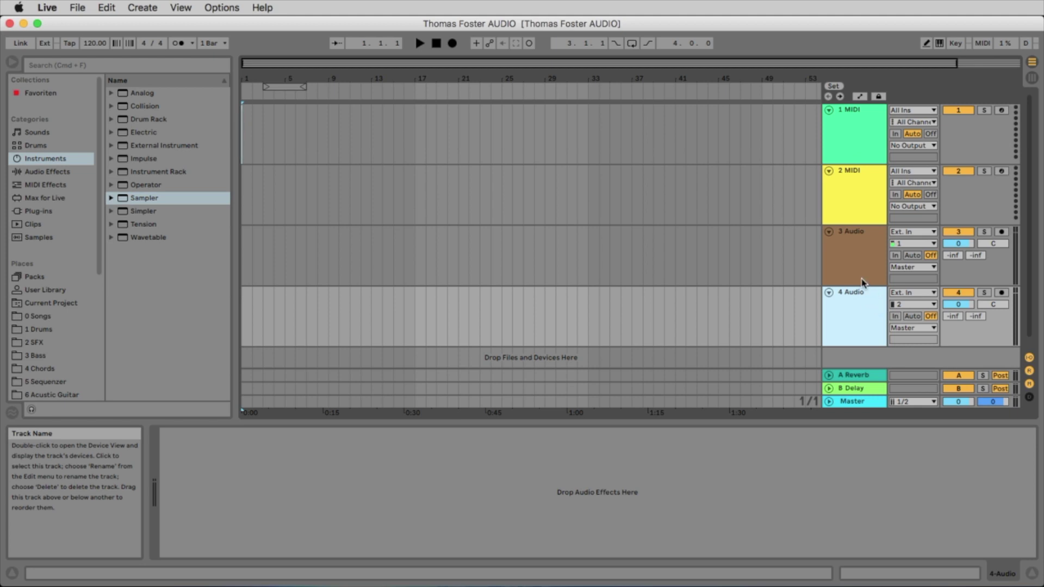
Delete both MIDI tracks, 2 MIDI and 1 MIDI, from the arrangement
click(855, 201)
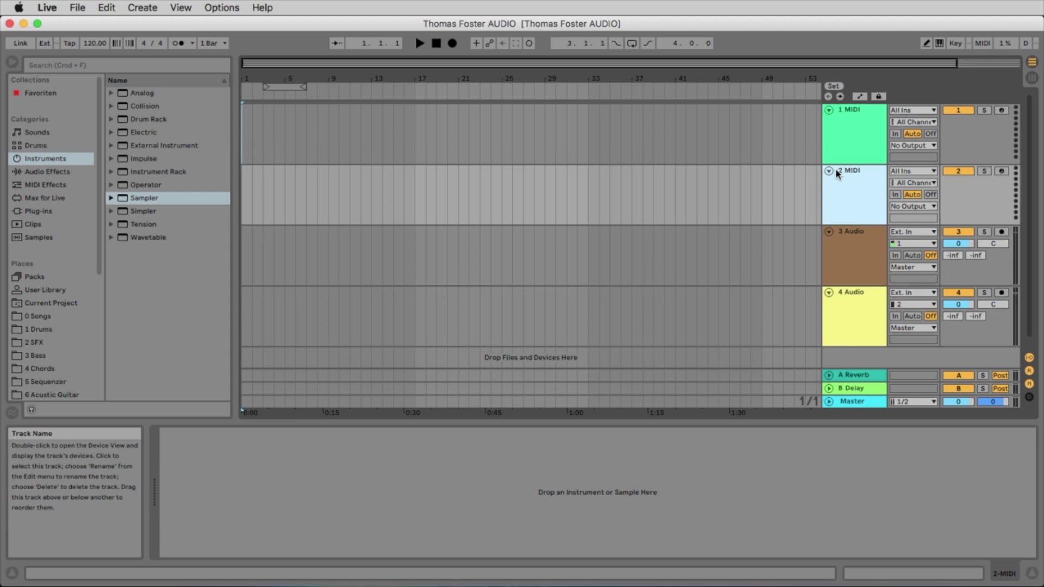
key(BackSpace)
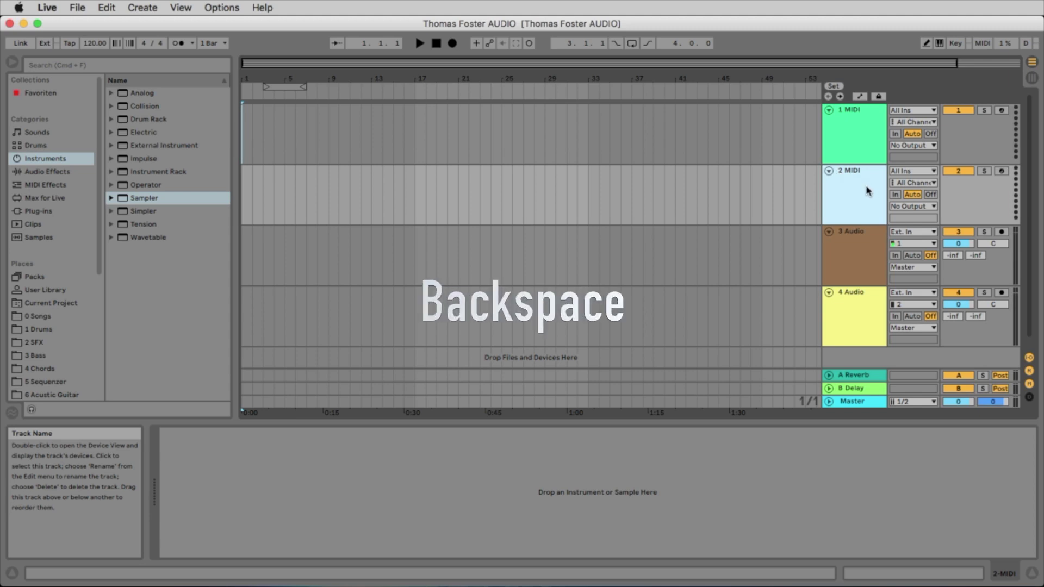
click(855, 153)
key(BackSpace)
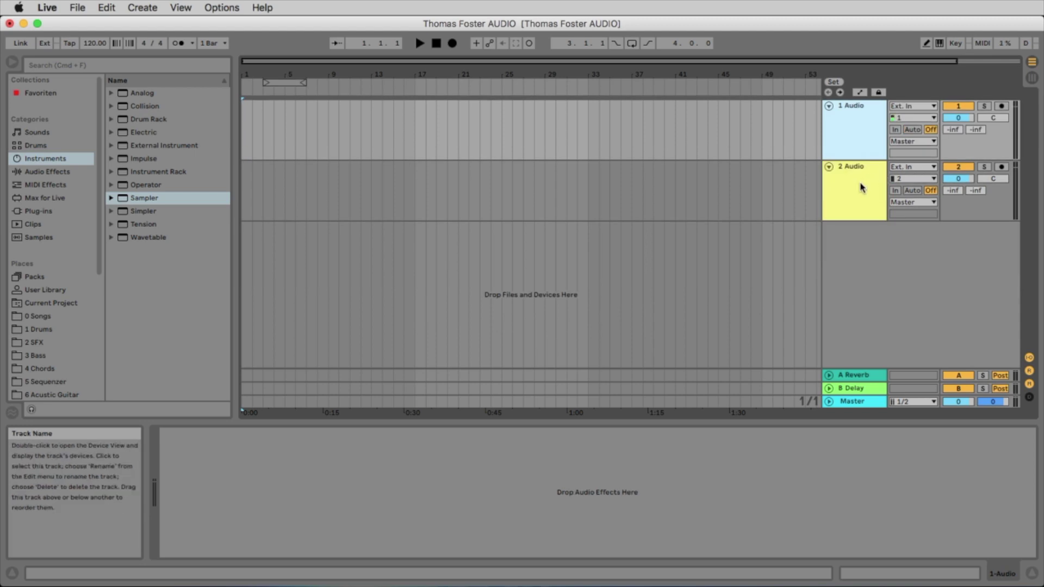
Insert three new audio tracks after the 2 Audio track
click(857, 185)
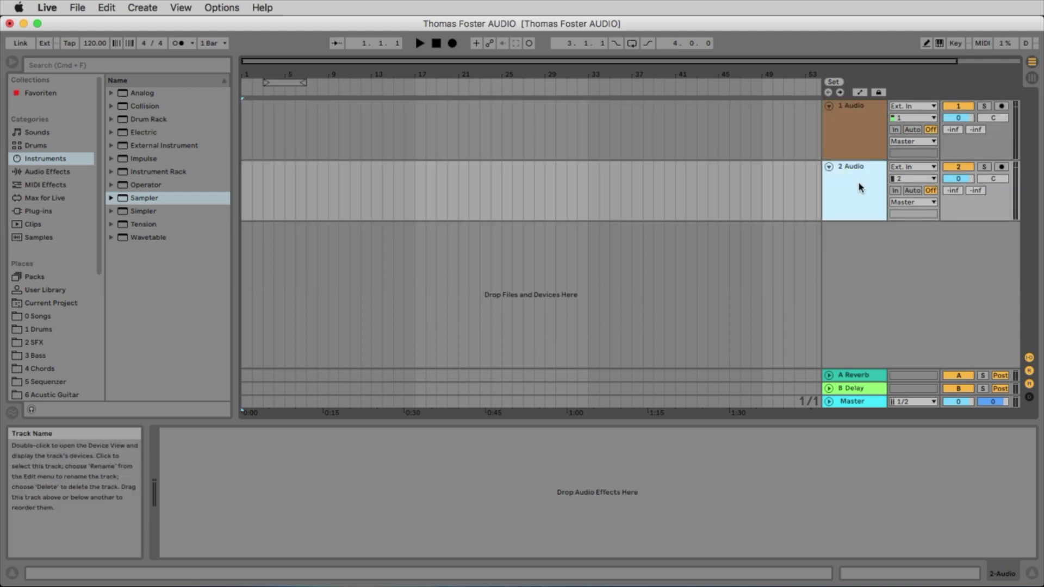
click(139, 7)
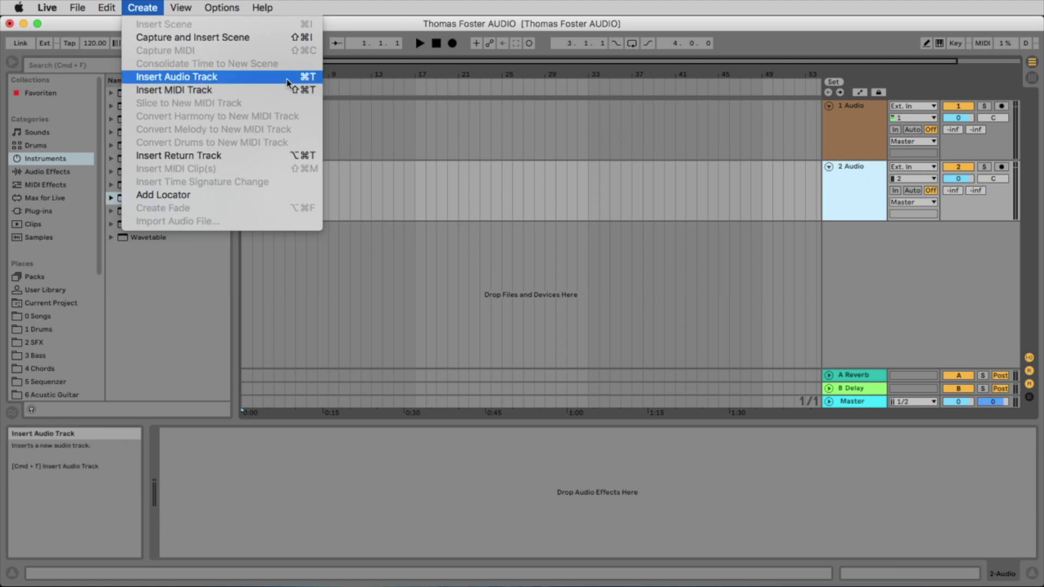
click(308, 81)
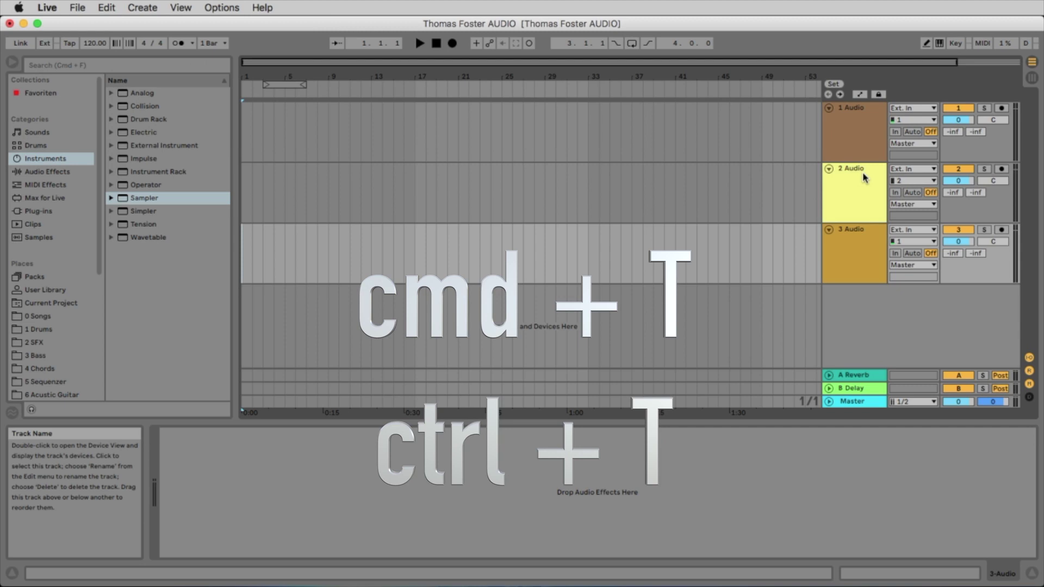
key(super+t)
key(super+t)
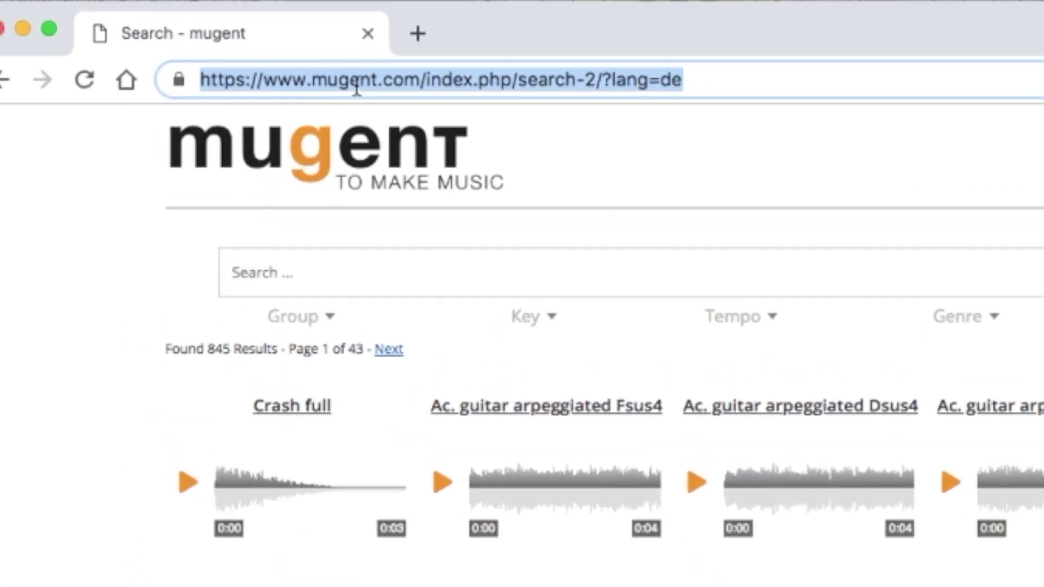
Switch to Chrome and look through the free sample listing on the mugent.com search page
double_click(356, 87)
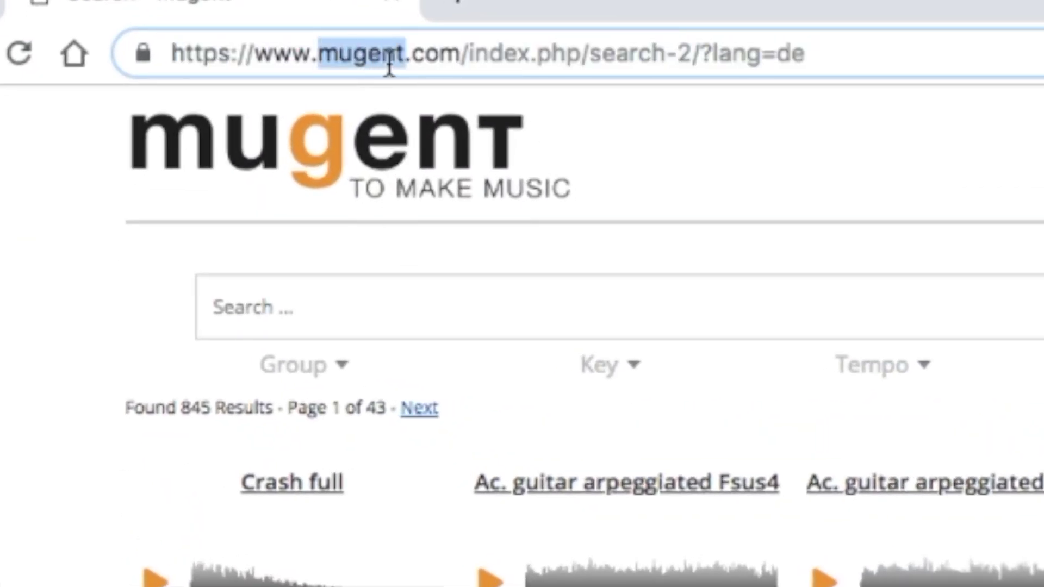
click(814, 71)
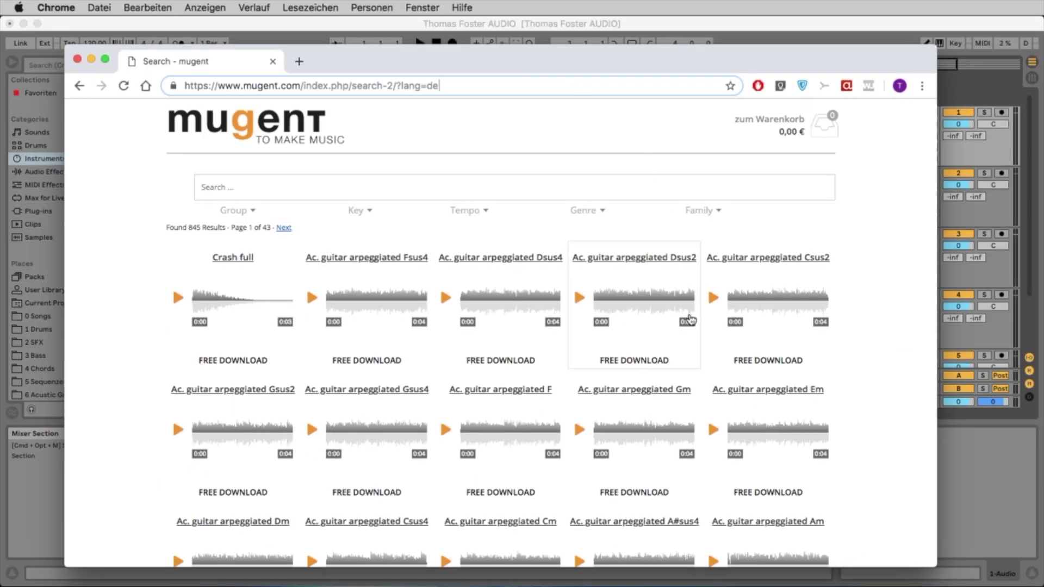
scroll(923, 298, down, 6)
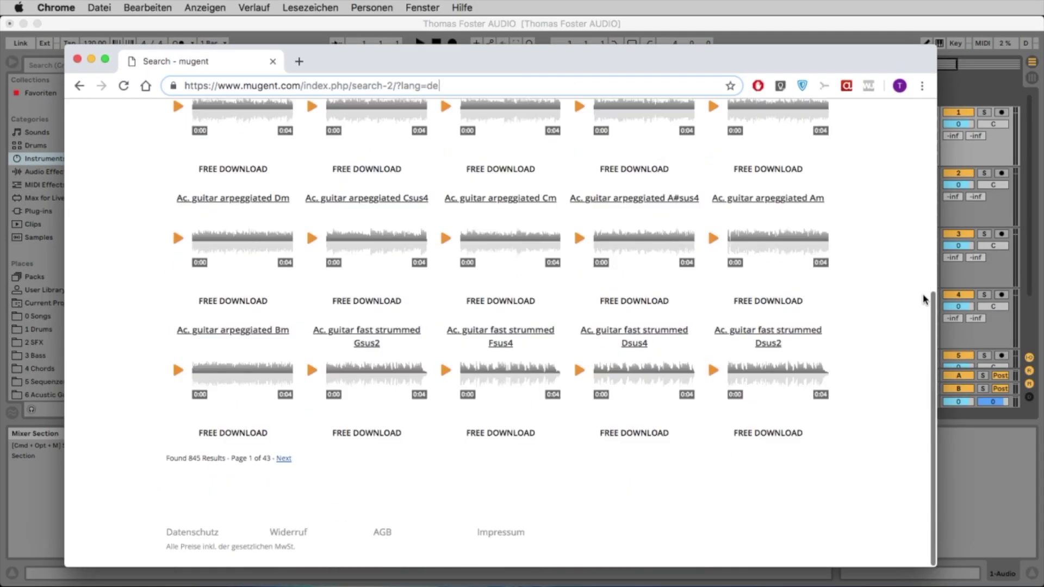
scroll(922, 292, up, 6)
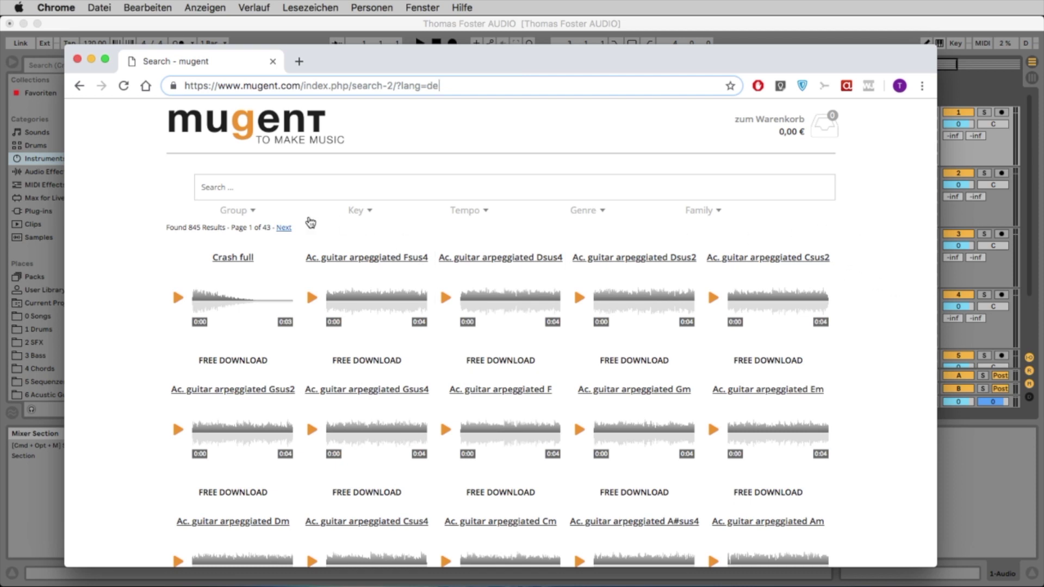
Filter the mugent samples by the red family and look through the list
click(270, 191)
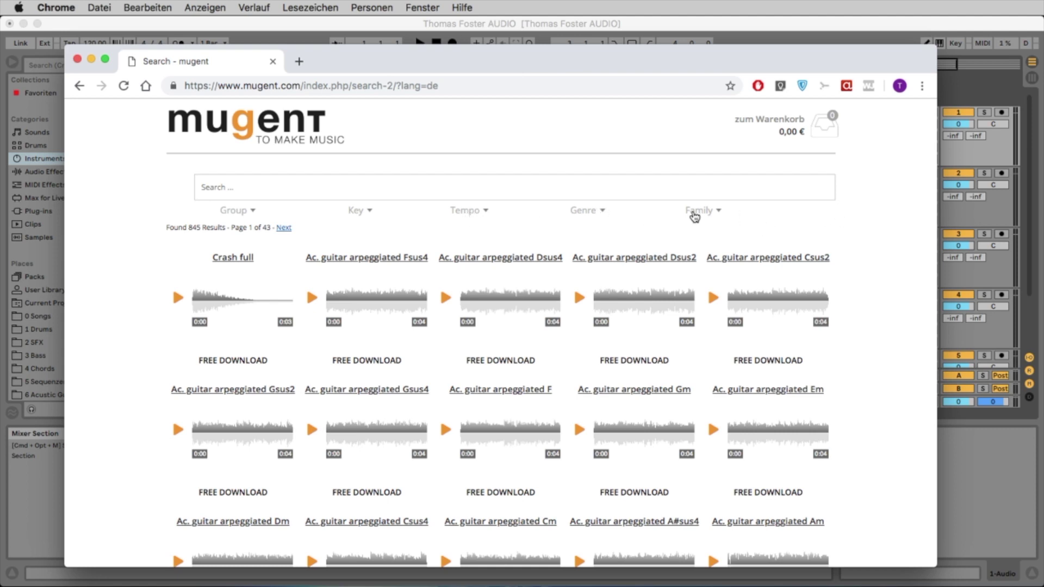
click(696, 215)
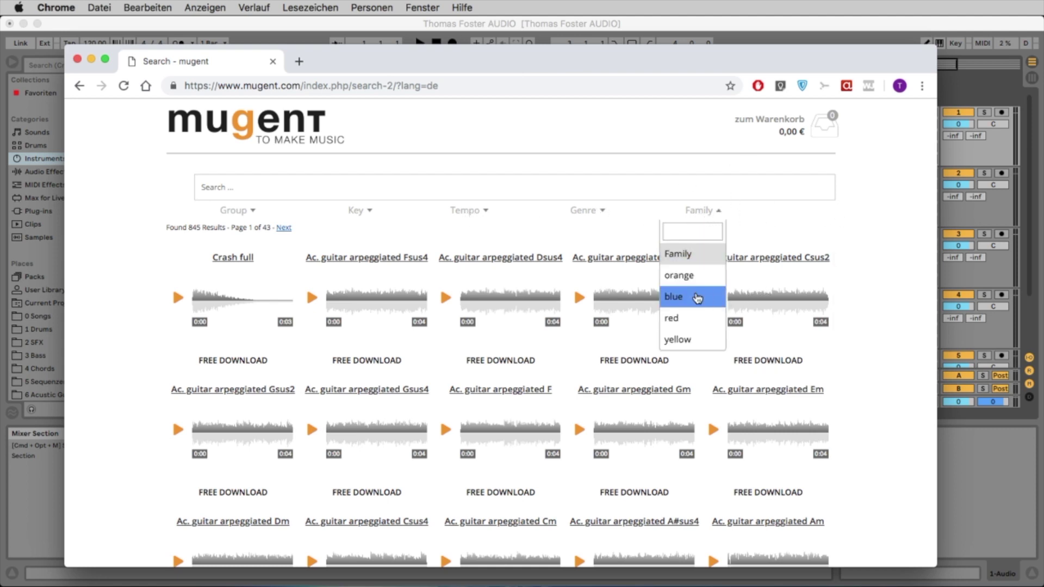
click(672, 321)
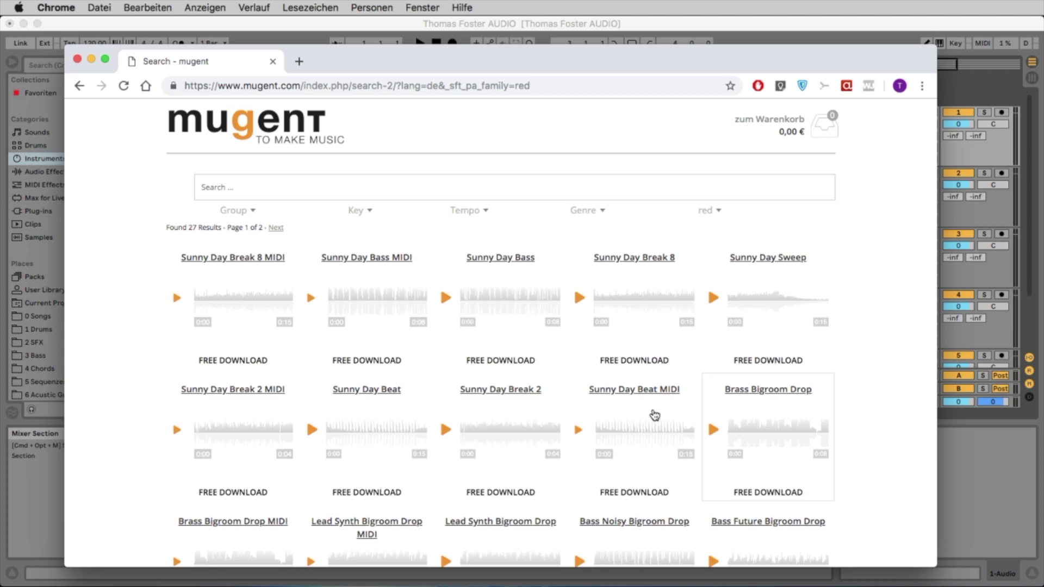
scroll(669, 401, down, 6)
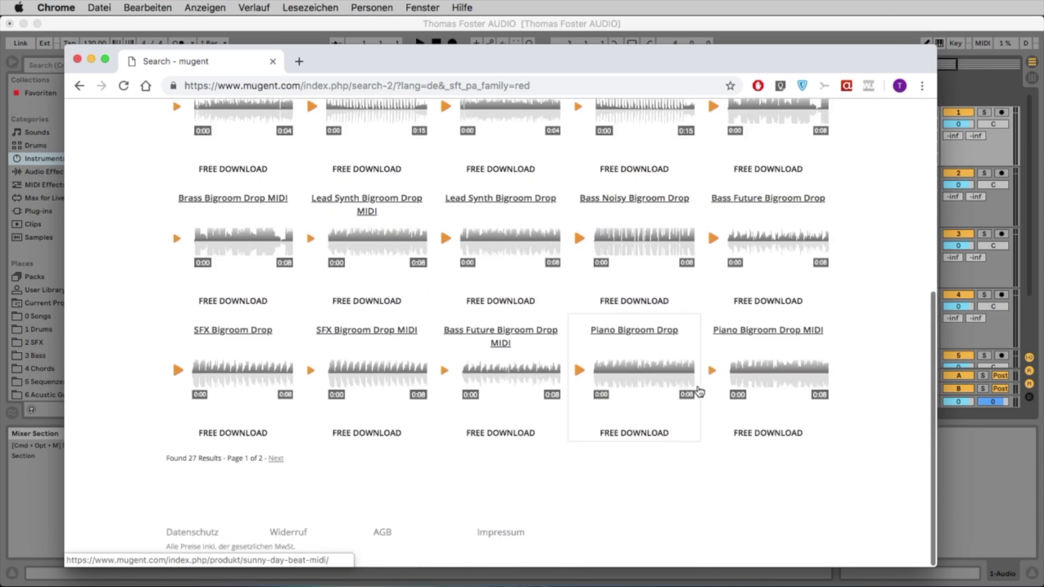
scroll(699, 392, up, 6)
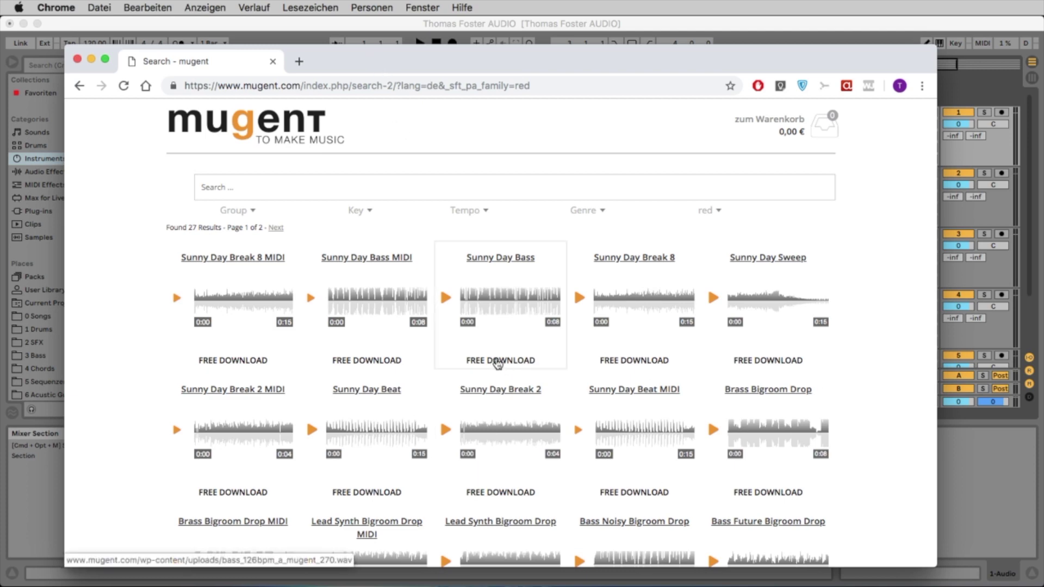
Switch to Finder's Mugent Red 126bpm folder and place piano_126bpm_mugent_257.wav on the first audio track at bar 17
drag(304, 71, 881, 88)
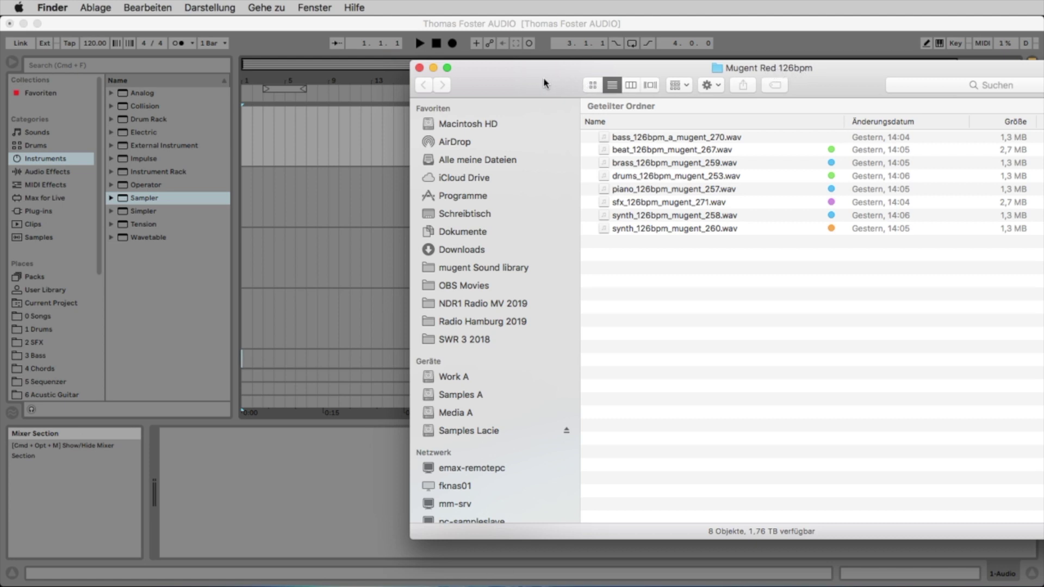
drag(545, 83, 924, 106)
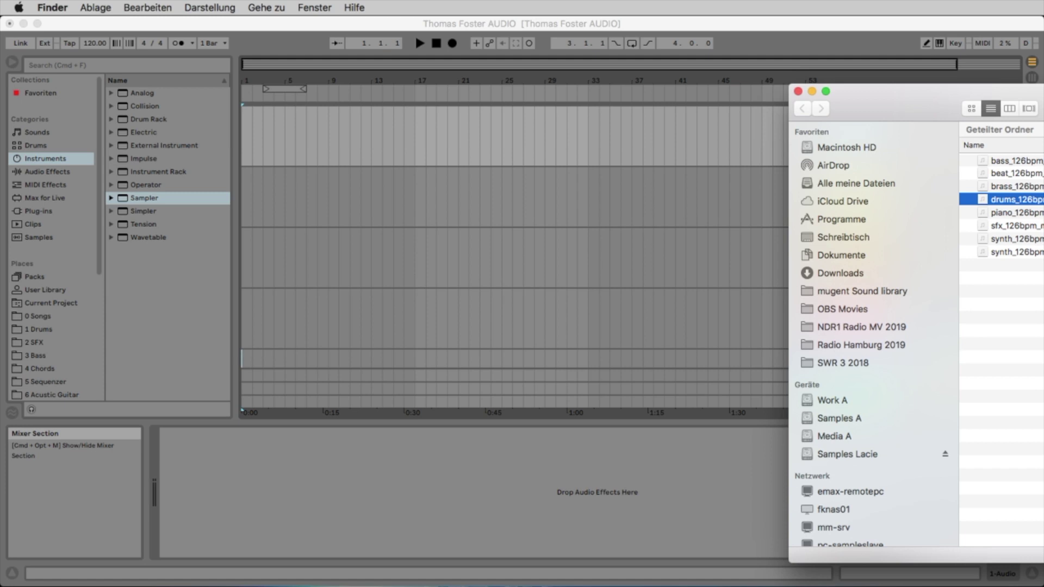
click(1018, 212)
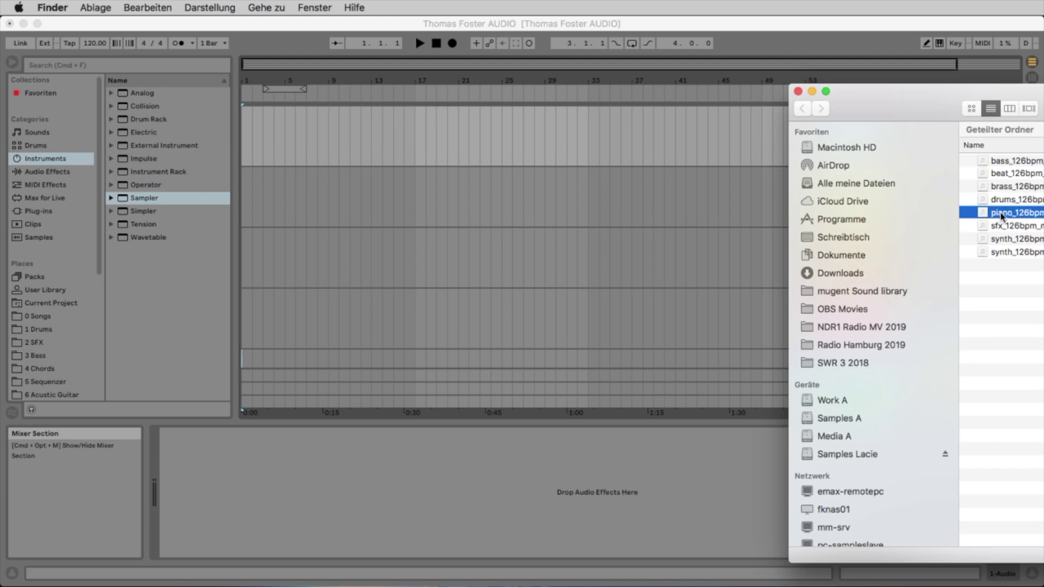
drag(1002, 216, 418, 132)
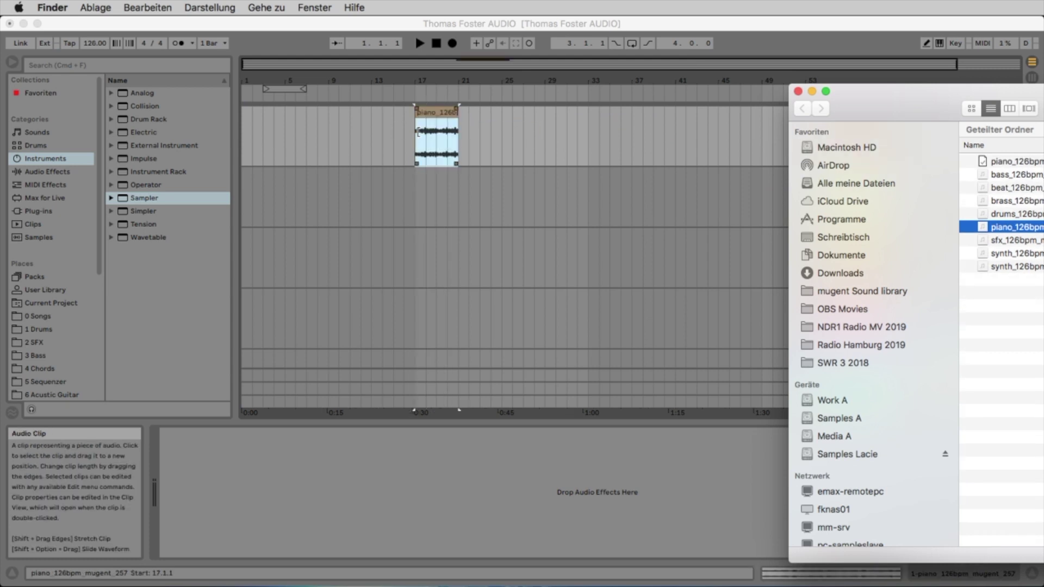
Play the piano clip on the first audio track, then stop playback
click(438, 112)
drag(438, 81, 435, 130)
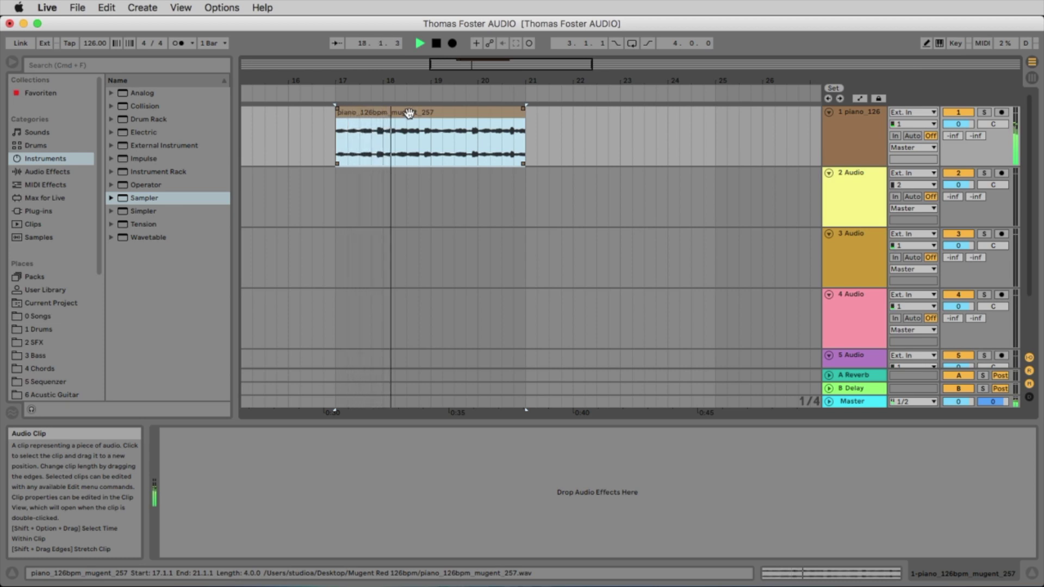
drag(410, 81, 461, 82)
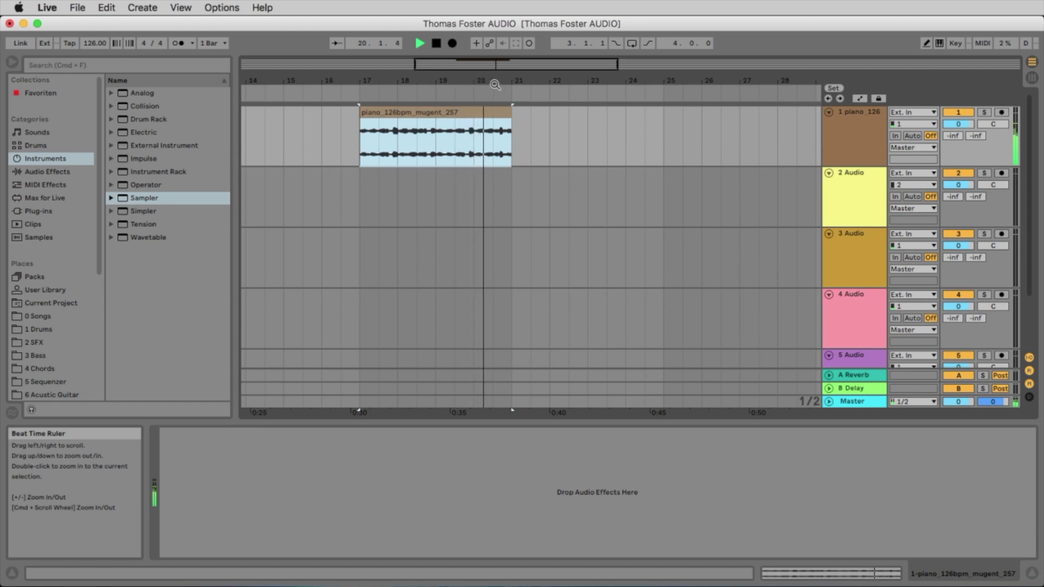
key(space)
Split the piano clip on the first audio track at bar 19
click(397, 144)
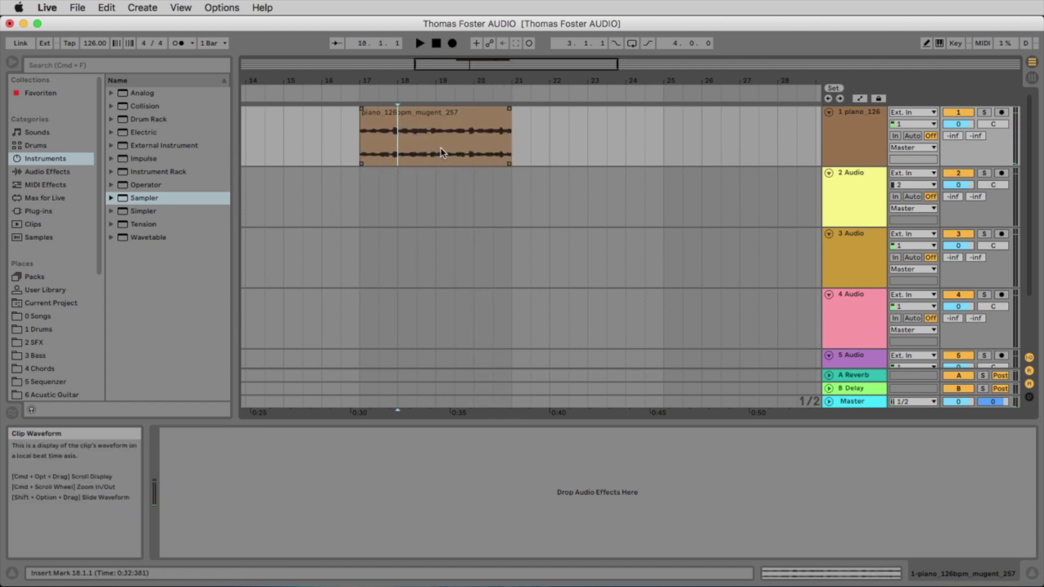
click(435, 150)
click(430, 200)
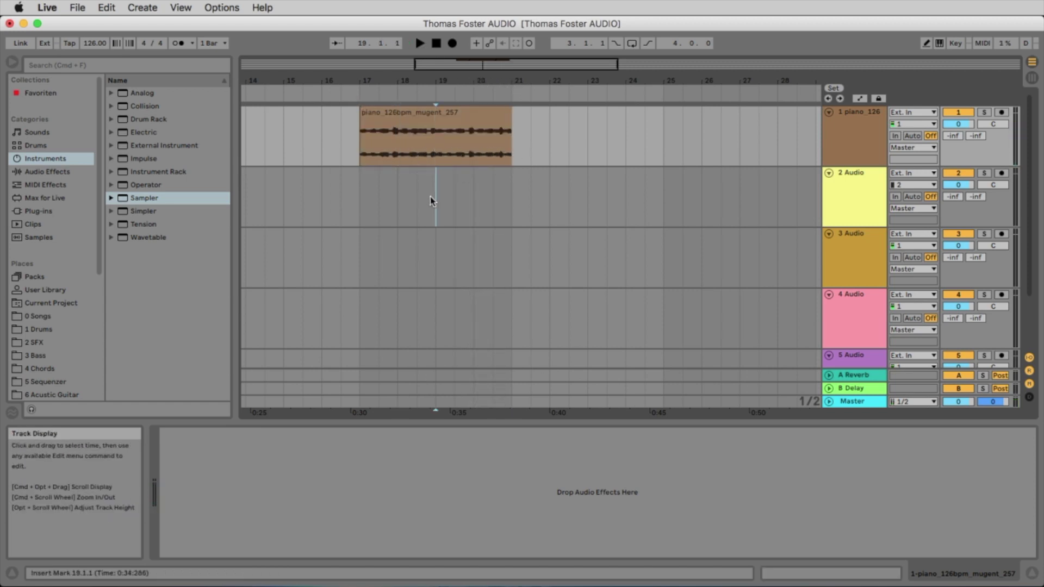
click(424, 156)
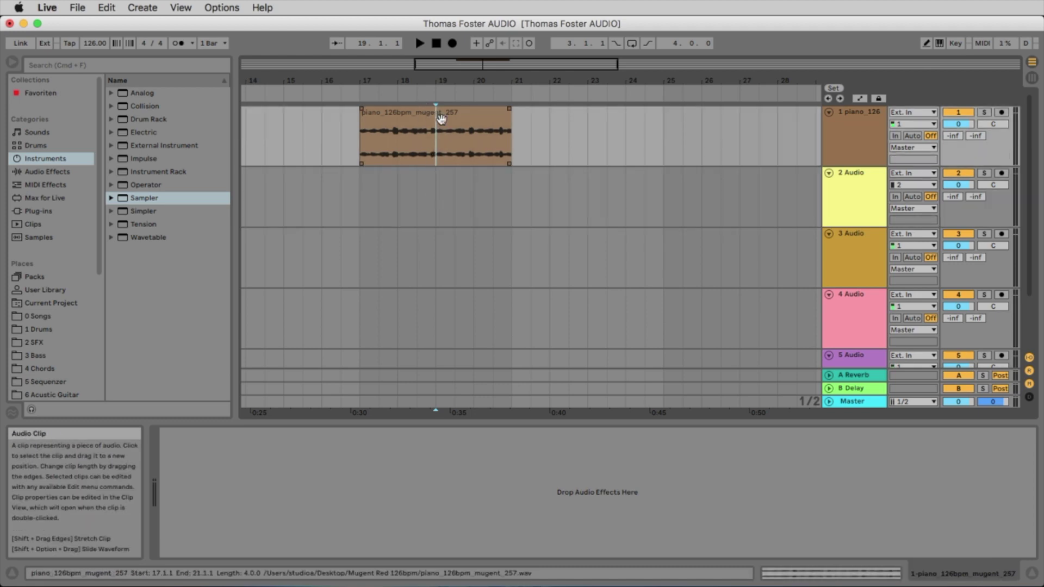
key(super+e)
click(473, 214)
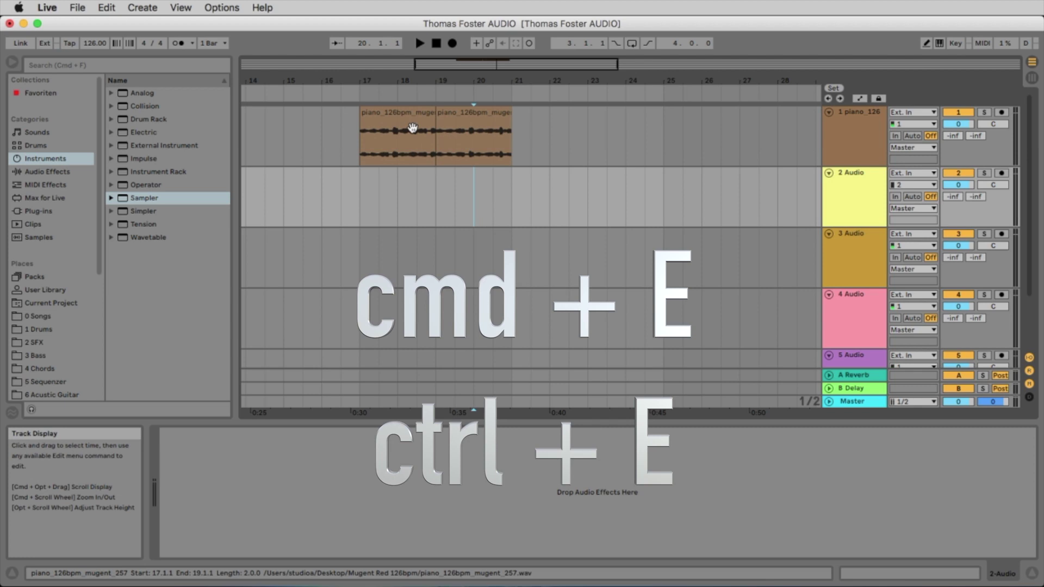
Move the second half of the split piano clip along its track so it starts at bar 21
click(476, 124)
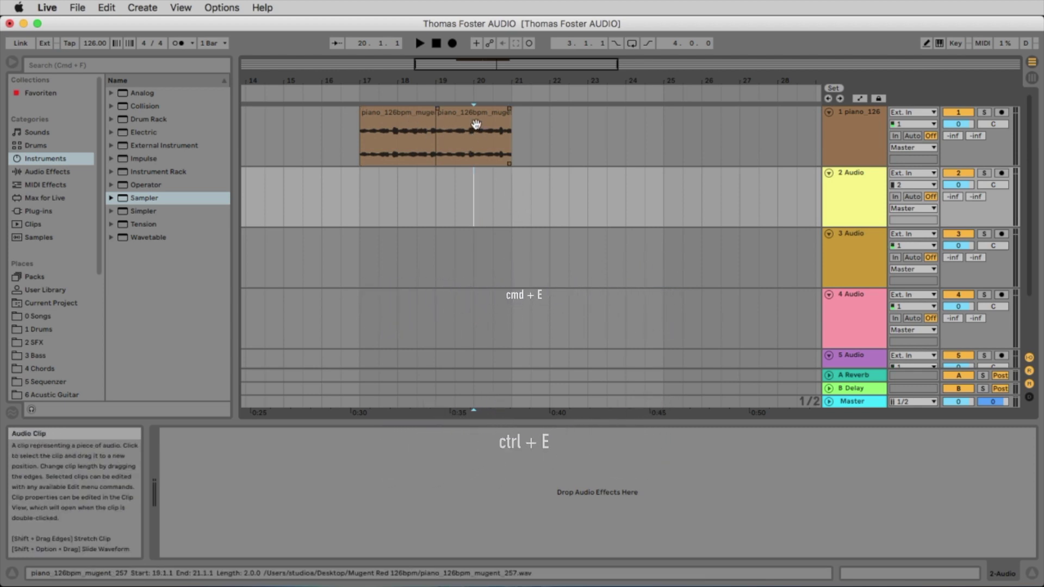
drag(467, 117, 545, 163)
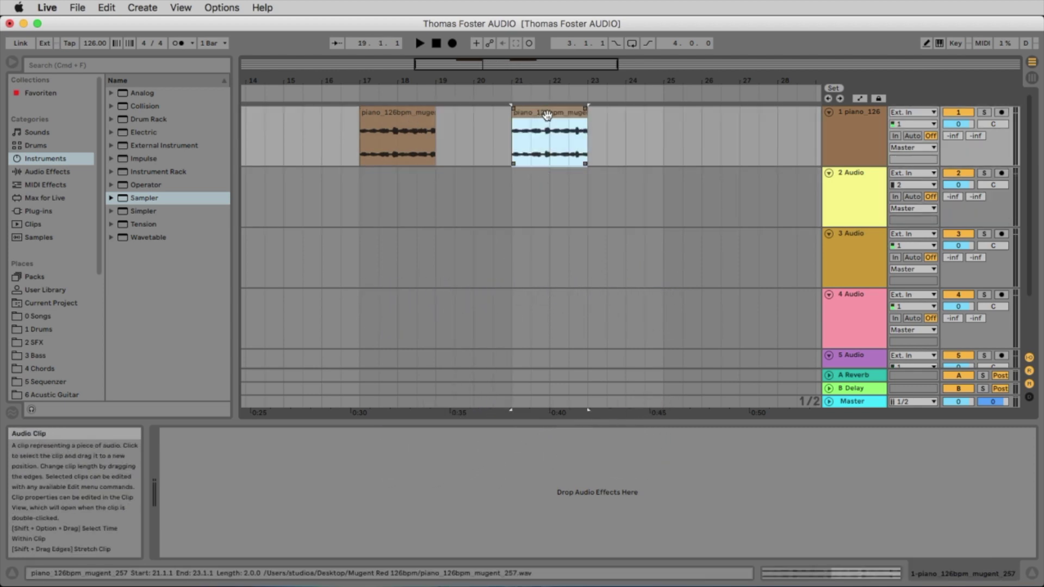
mouse_move(550, 119)
mouse_down()
mouse_move(626, 118)
mouse_move(545, 117)
mouse_up()
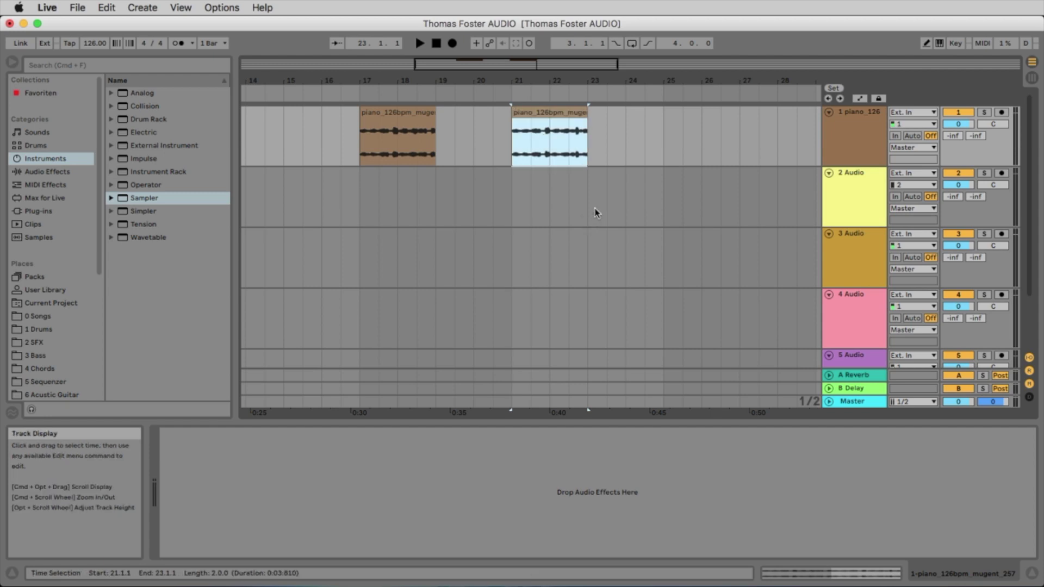
mouse_move(584, 116)
mouse_down()
mouse_move(532, 115)
mouse_move(684, 115)
mouse_move(588, 115)
mouse_up()
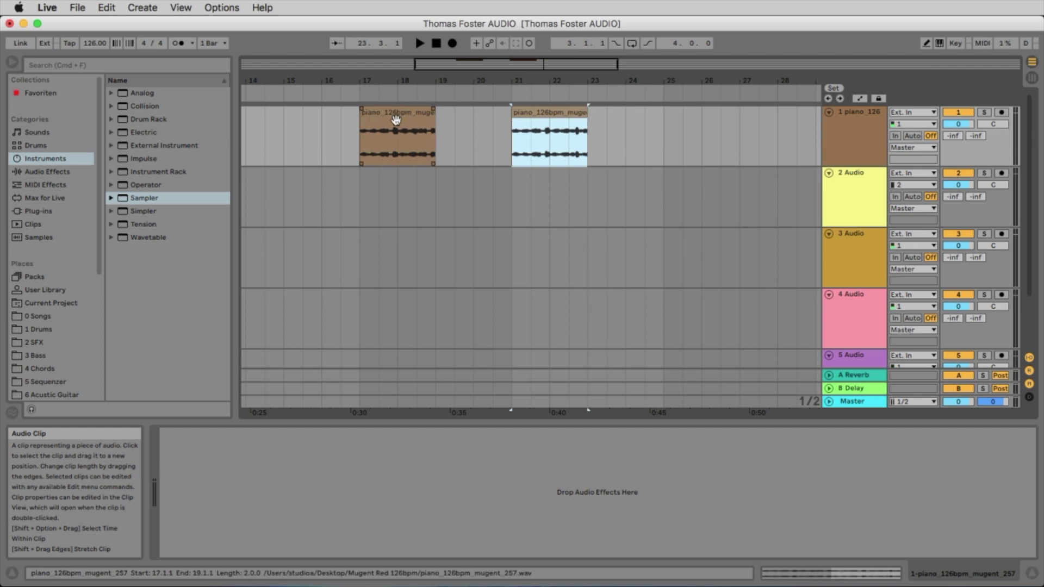
Select the two piano clip halves in turn and open the first half's sample view
click(397, 116)
mouse_move(432, 115)
mouse_down()
mouse_move(492, 115)
mouse_move(435, 115)
mouse_up()
mouse_move(361, 115)
mouse_down()
mouse_move(255, 117)
mouse_move(380, 115)
mouse_move(361, 115)
mouse_up()
click(554, 114)
double_click(398, 145)
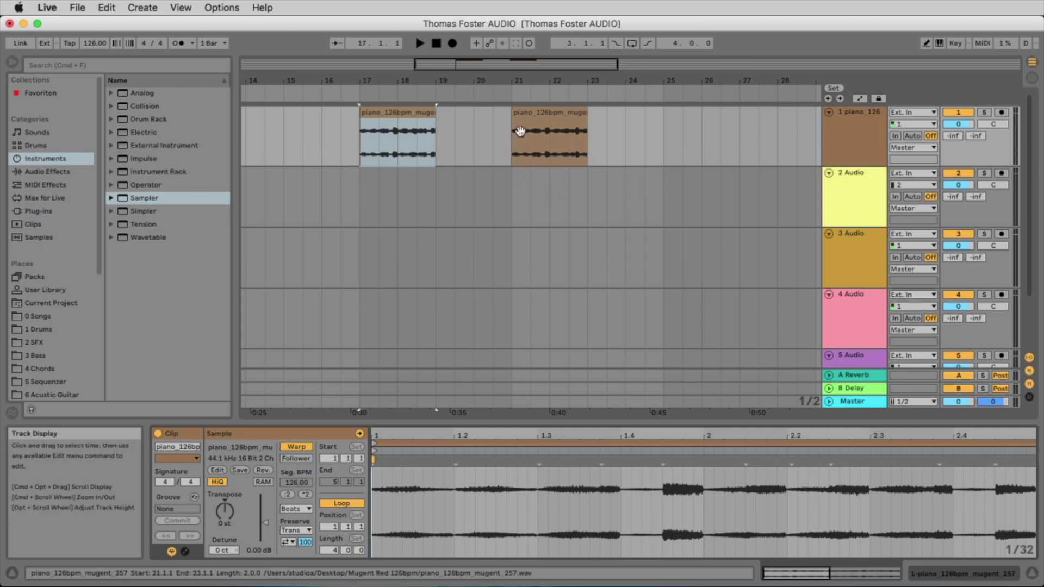
Delete the piano clip half at bar 21 on the first audio track
click(454, 131)
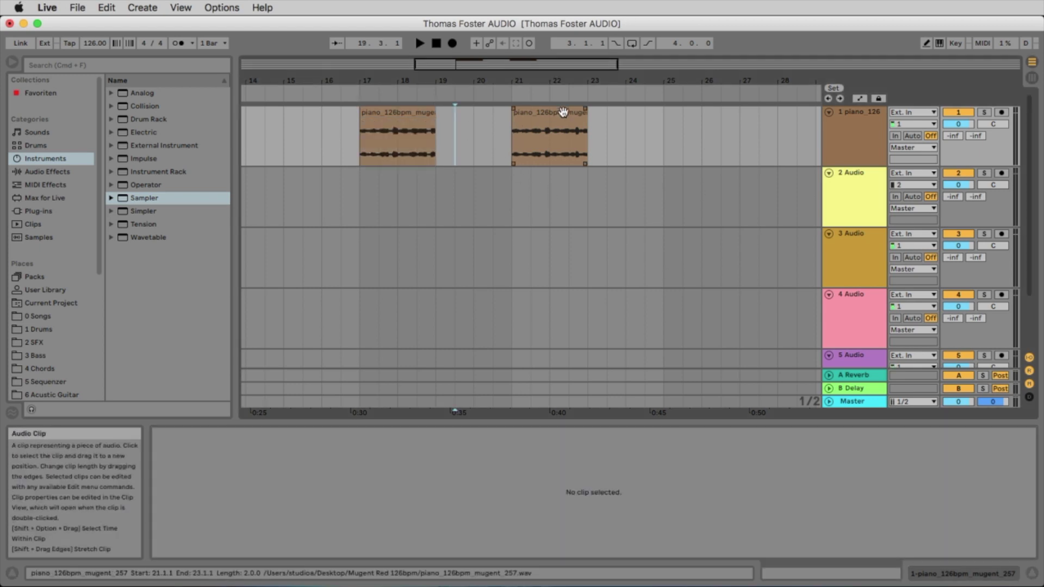
click(563, 112)
key(Delete)
Copy the 17.3.1 to 18.1.1 section of the piano clip and paste it at bar 21
click(384, 151)
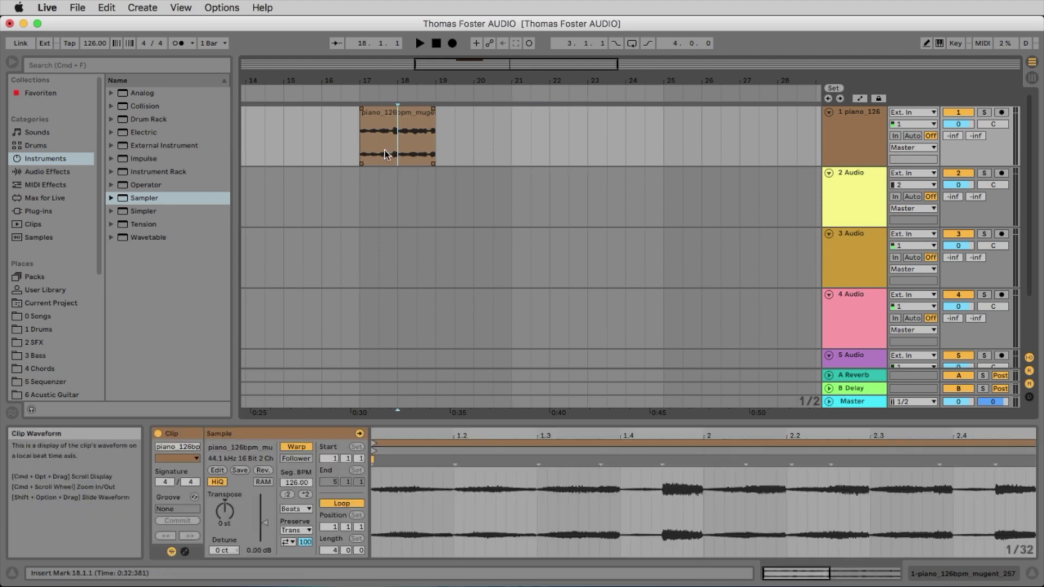
drag(384, 150, 397, 142)
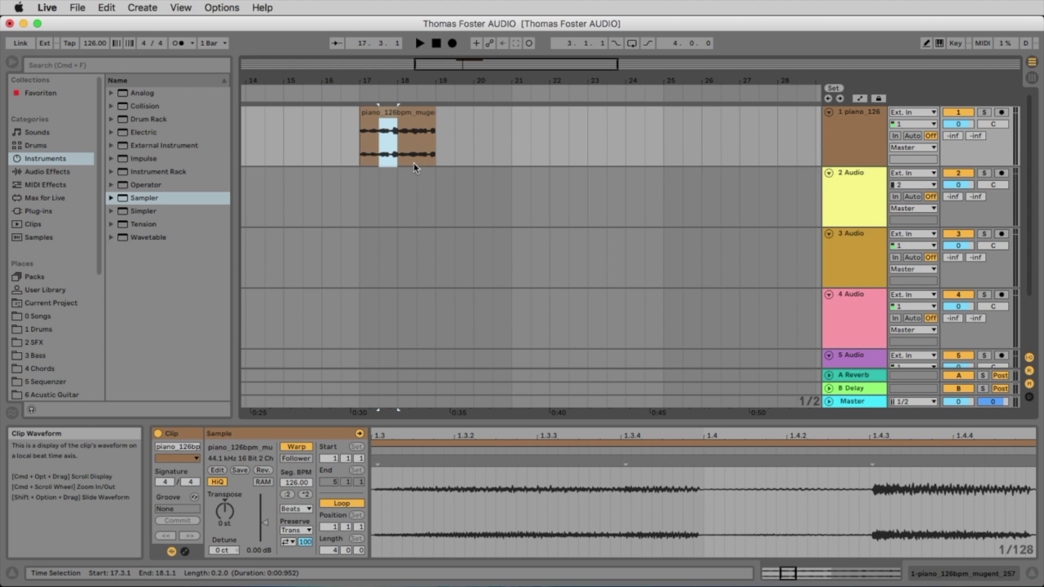
click(512, 143)
key(super+v)
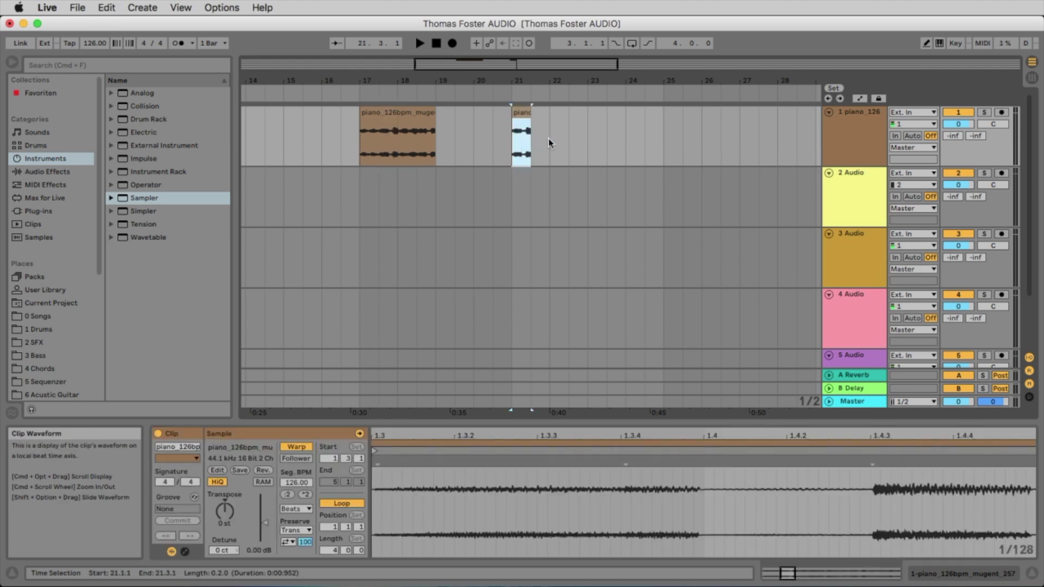
Paste further copies of the piano snippet on the first track so they start at bars 22, 23 and 24
click(551, 142)
key(super+v)
click(606, 135)
key(super+v)
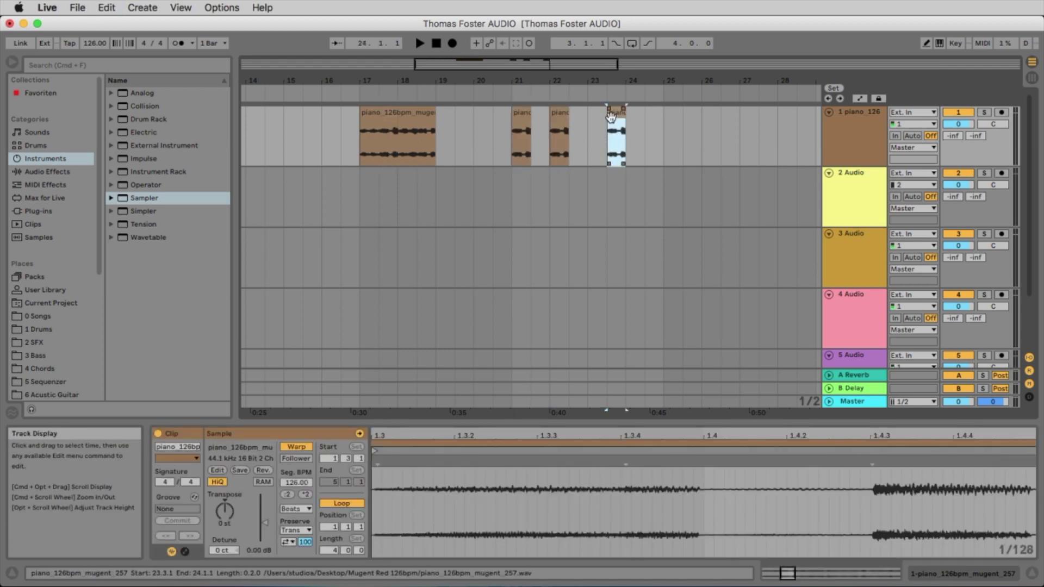
drag(614, 112, 595, 115)
click(623, 137)
key(super+v)
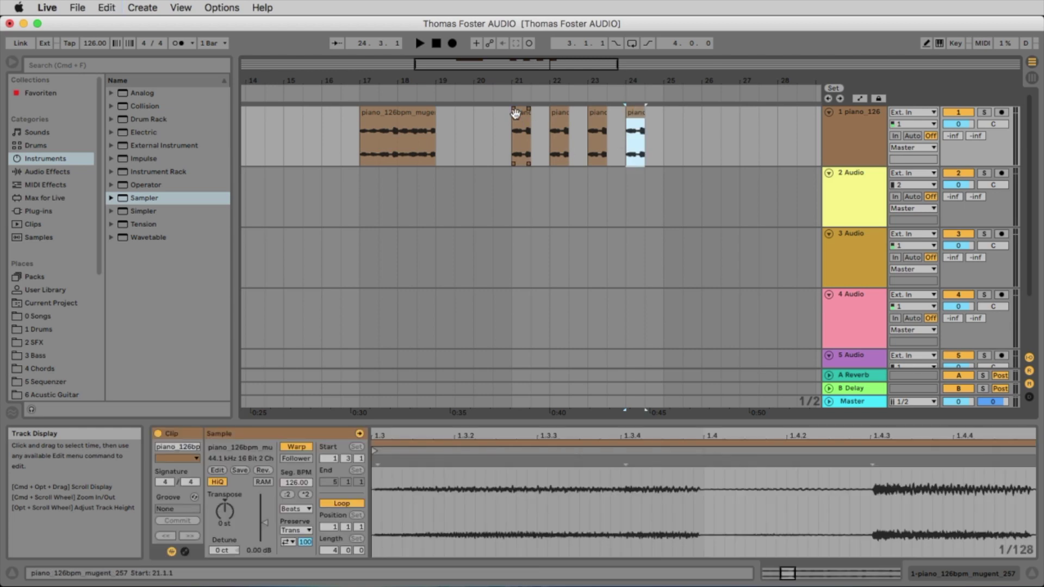
Play the pasted piano snippets from bar 21, then stop playback
click(521, 123)
key(space)
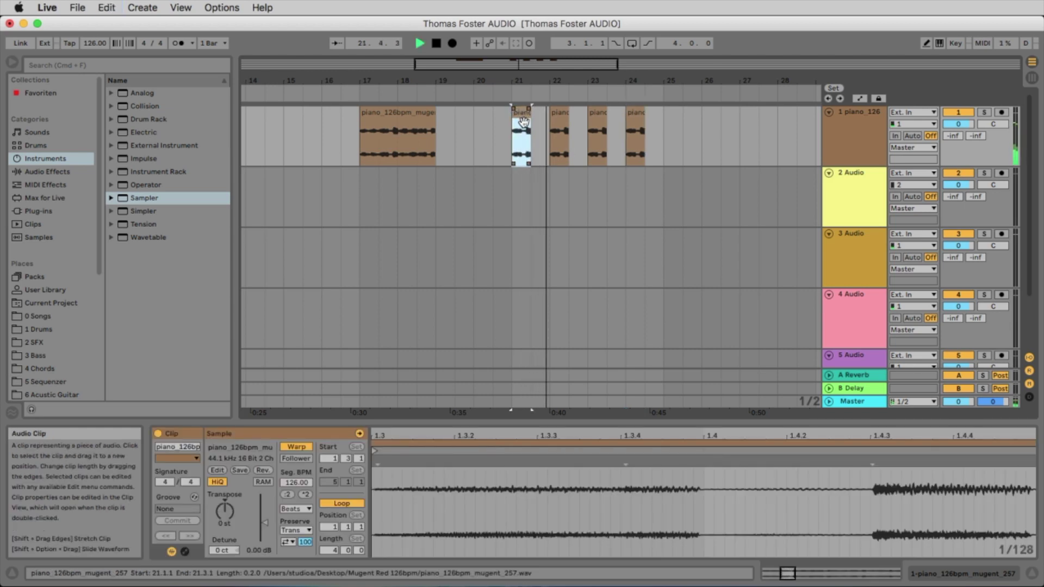
key(space)
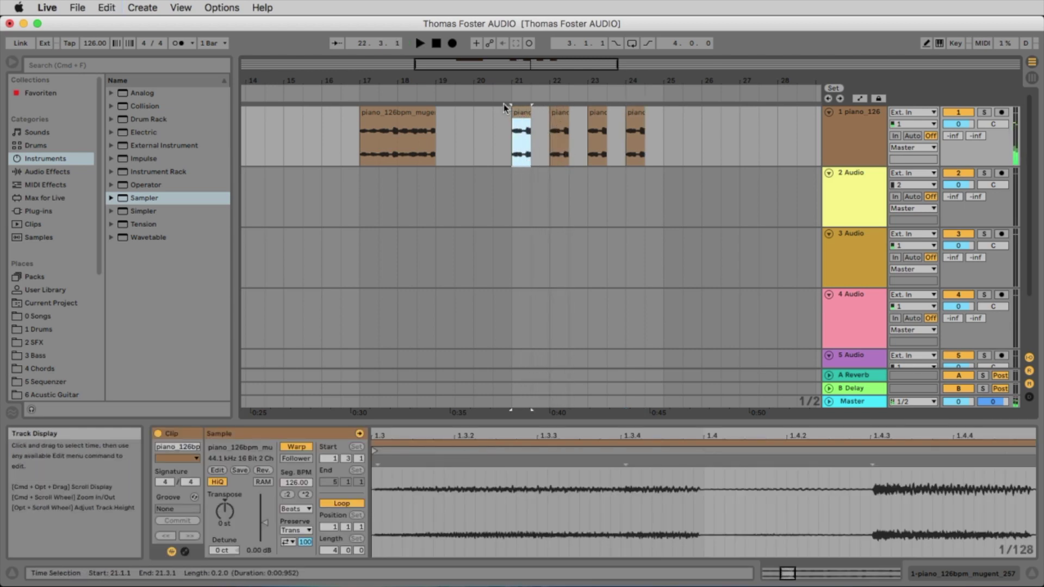
Copy the 21.1.3 to 21.2.1 section of the piano snippet at bar 21 and paste it at 21.3.3
drag(528, 80, 530, 86)
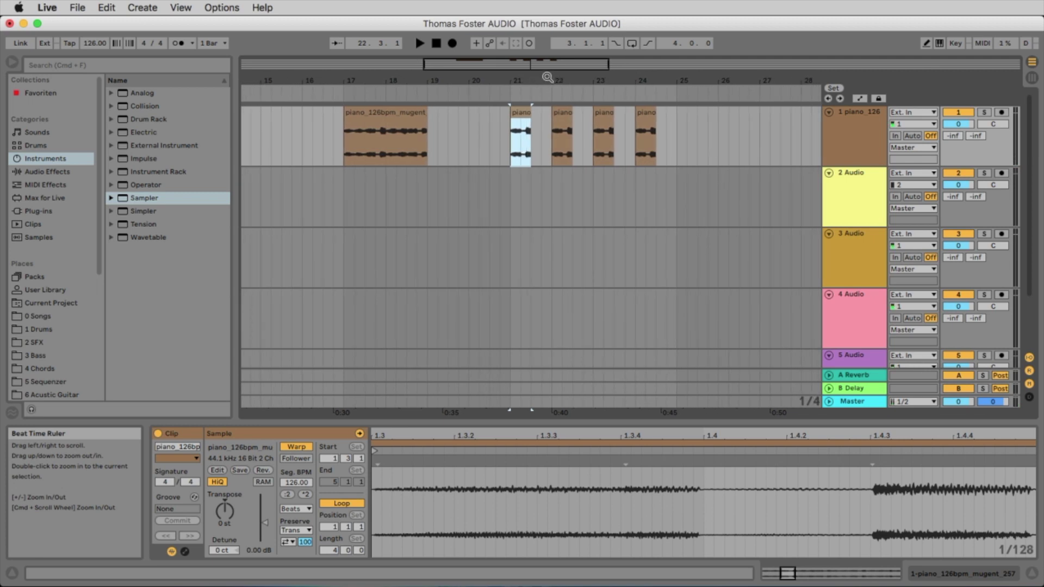
drag(547, 78, 538, 100)
click(326, 148)
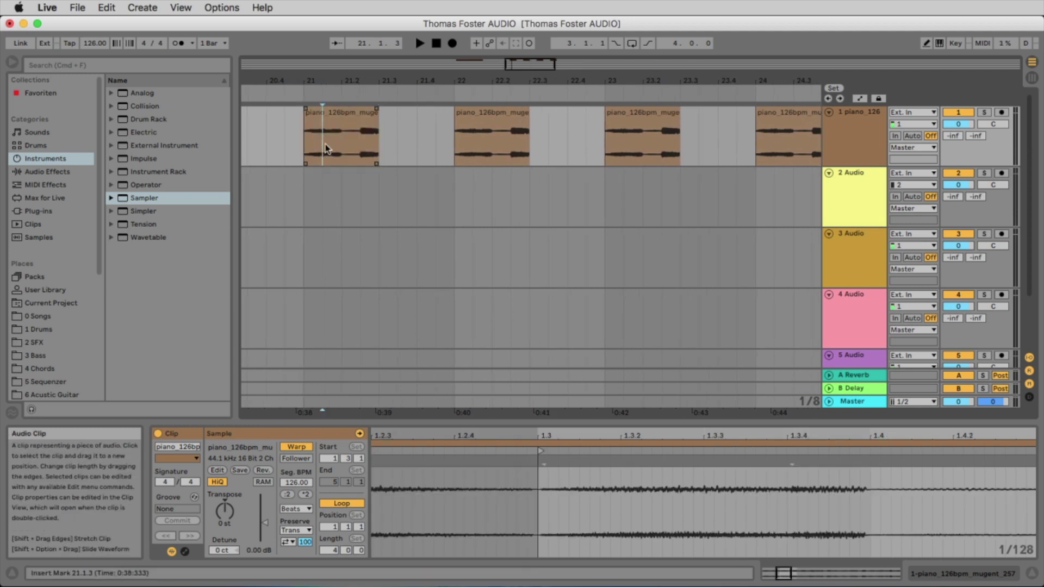
drag(322, 154, 304, 153)
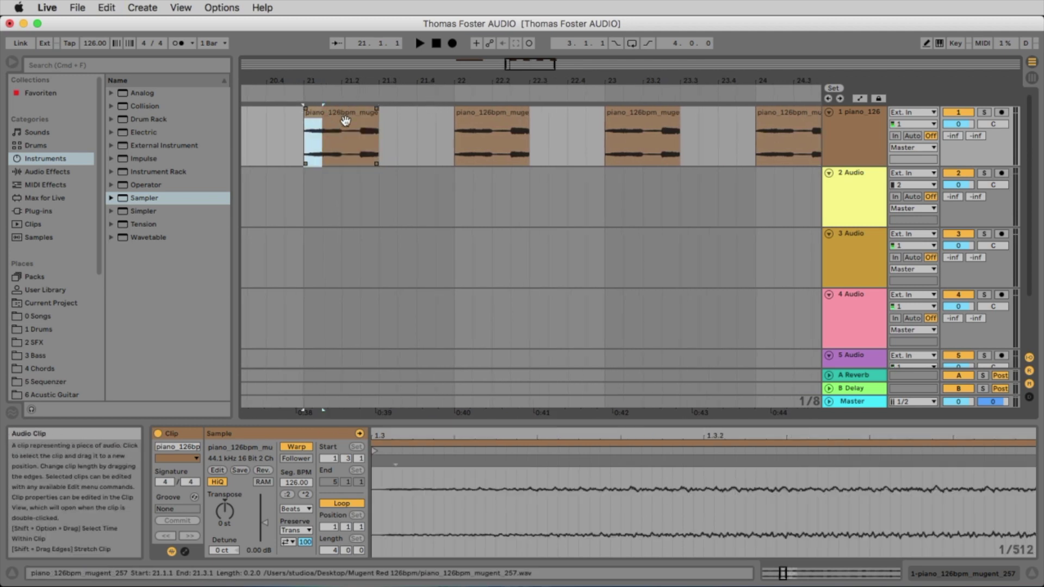
click(353, 140)
drag(342, 149, 322, 129)
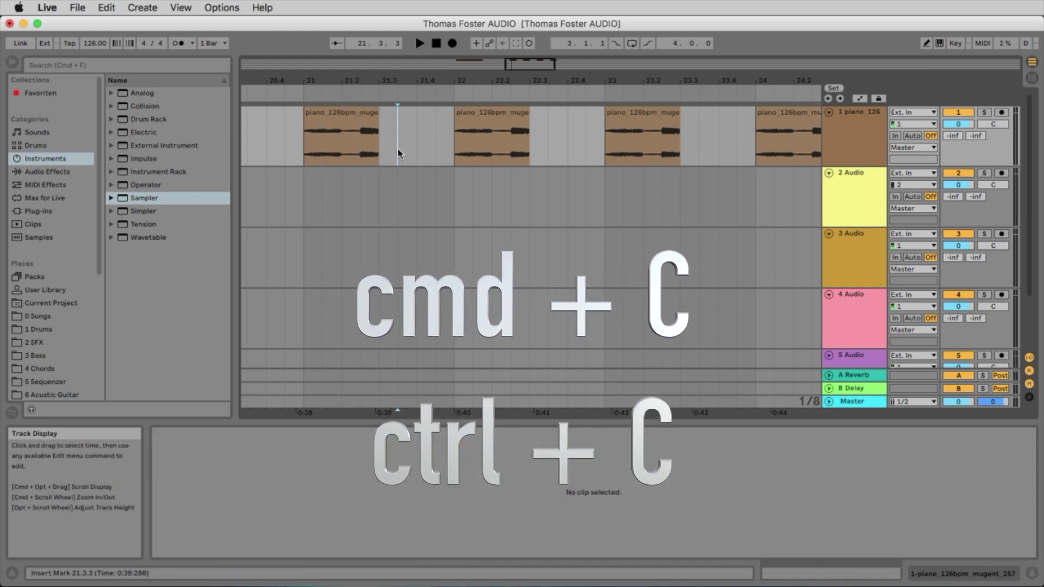
key(super+v)
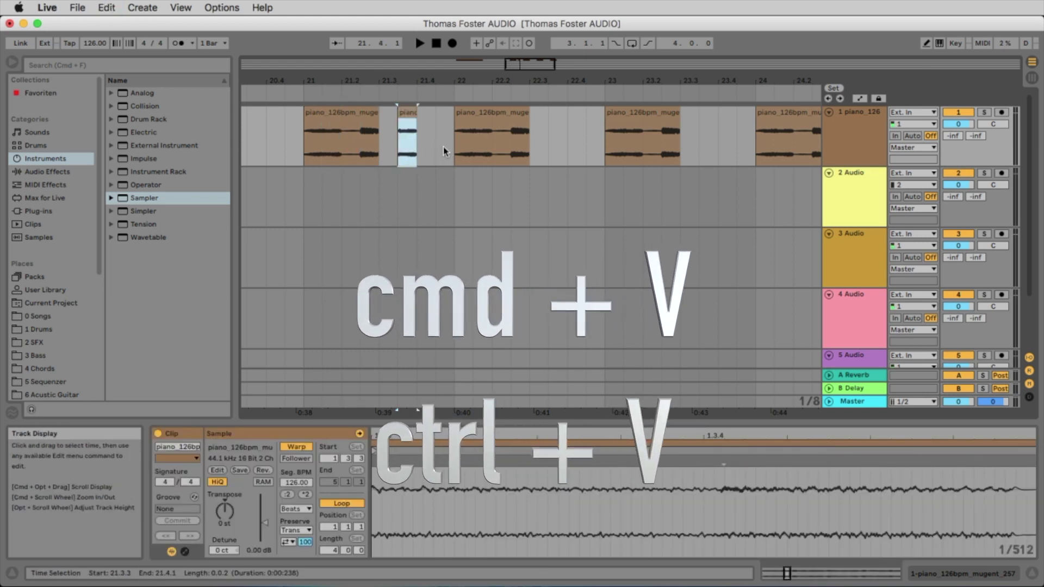
Paste the short piano chop repeatedly back to back on the first track, from 21.4.3 to 22.3.1
click(442, 145)
key(super+v)
key(super+v)
key(super+v)
key(super+v)
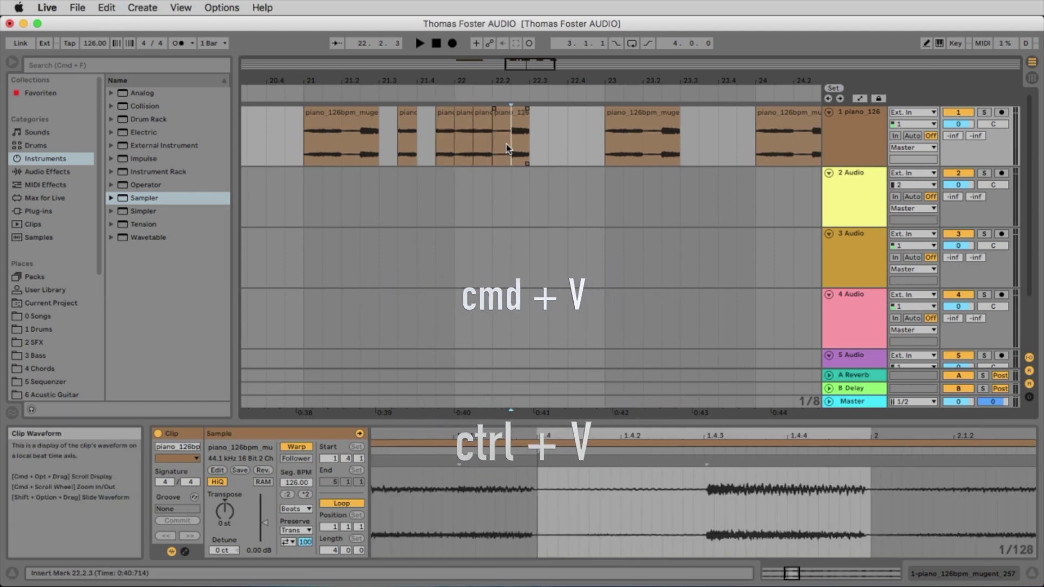
Play the short piano chops from 21.3.1, then stop playback
click(407, 140)
click(378, 136)
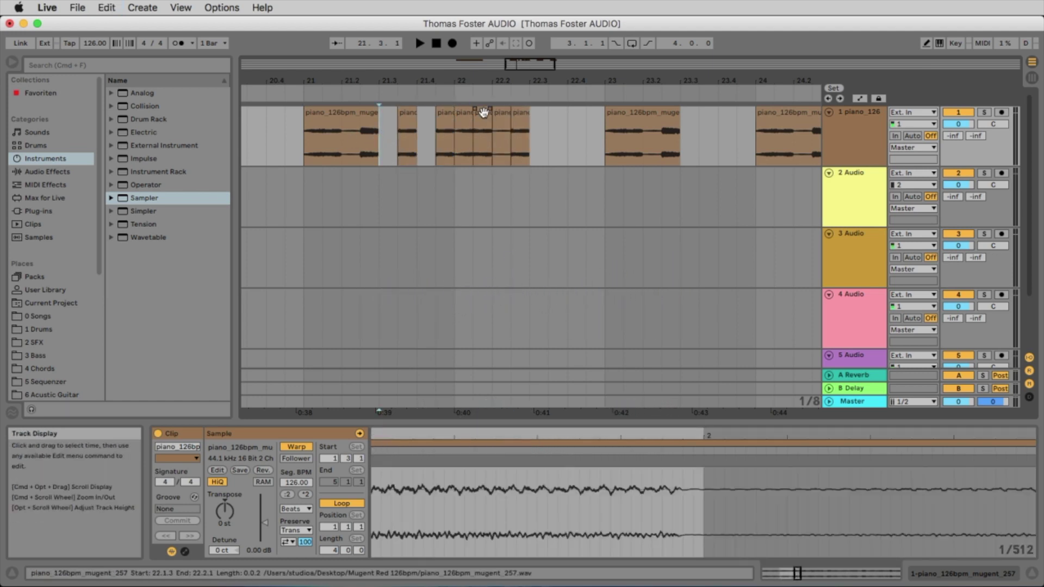
key(space)
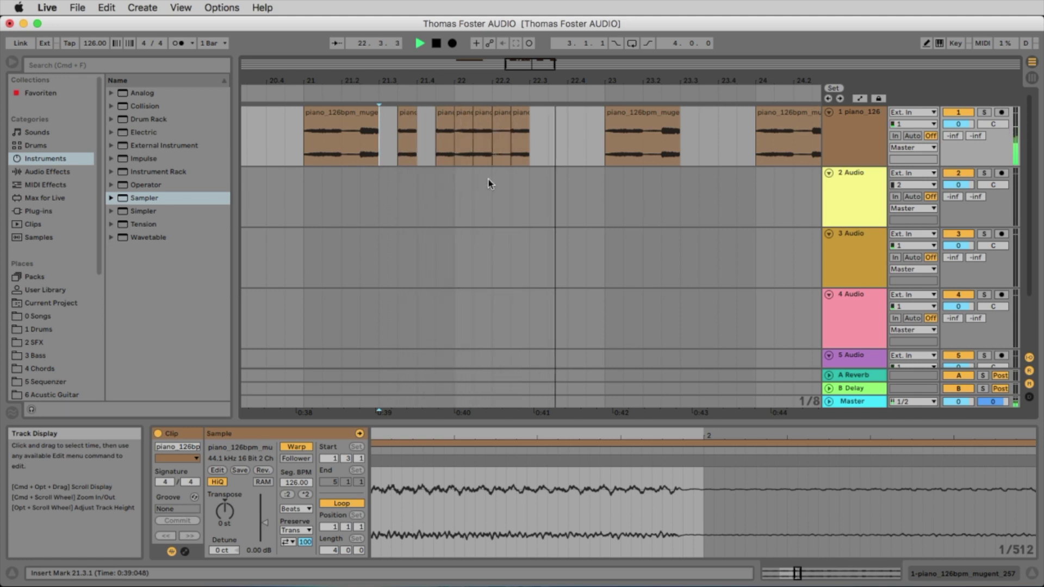
key(space)
Select the four short piano chops from bar 22 to 22.3.1 and duplicate them directly after
click(522, 119)
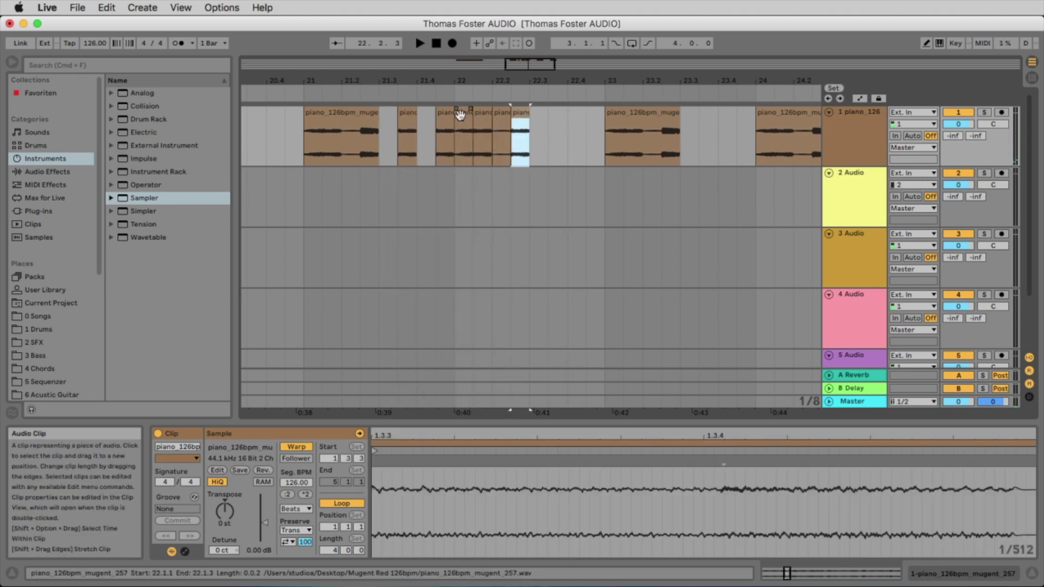
click(460, 116)
shift+click(521, 117)
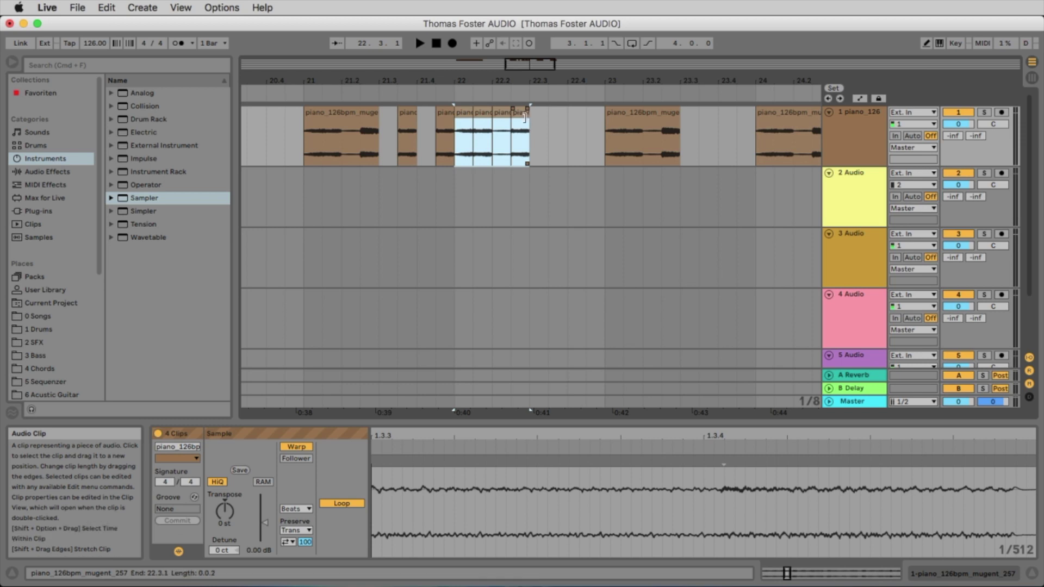
key(super+d)
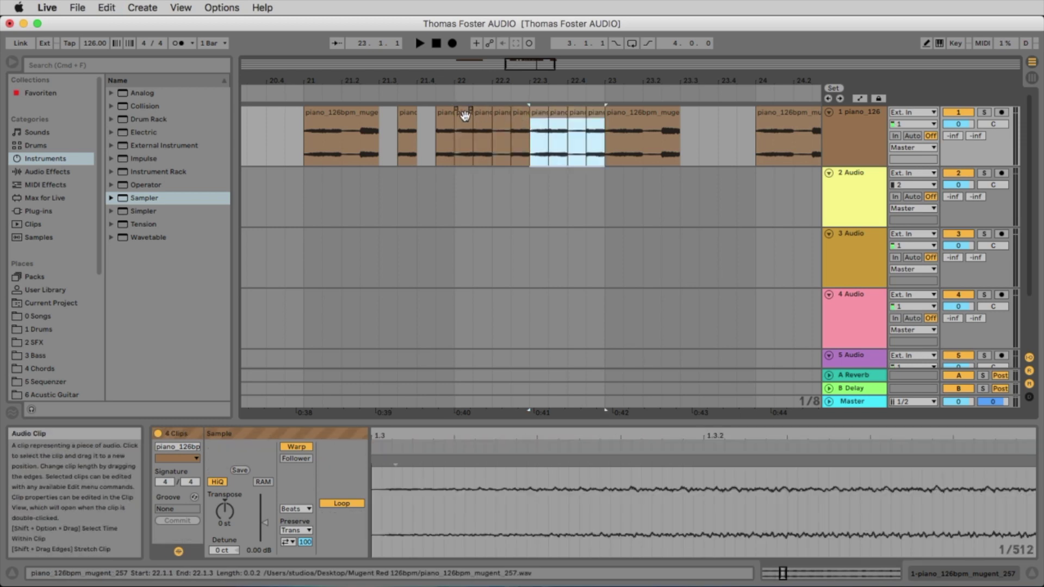
Play the chops from bar 22, stop, and repeat the group of four chops from bar 23 up to bar 24
click(462, 112)
key(space)
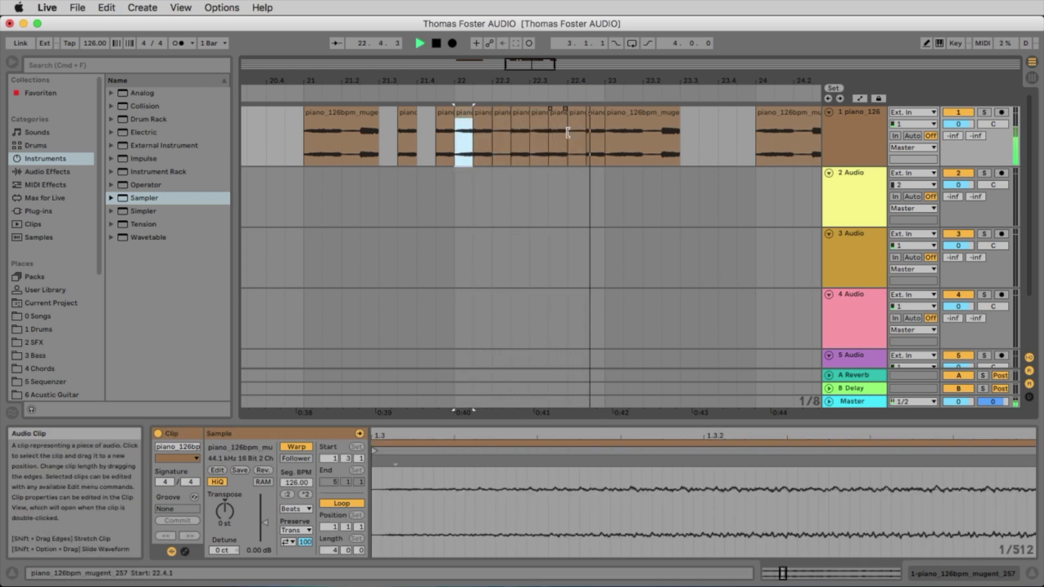
click(614, 111)
key(space)
key(super+v)
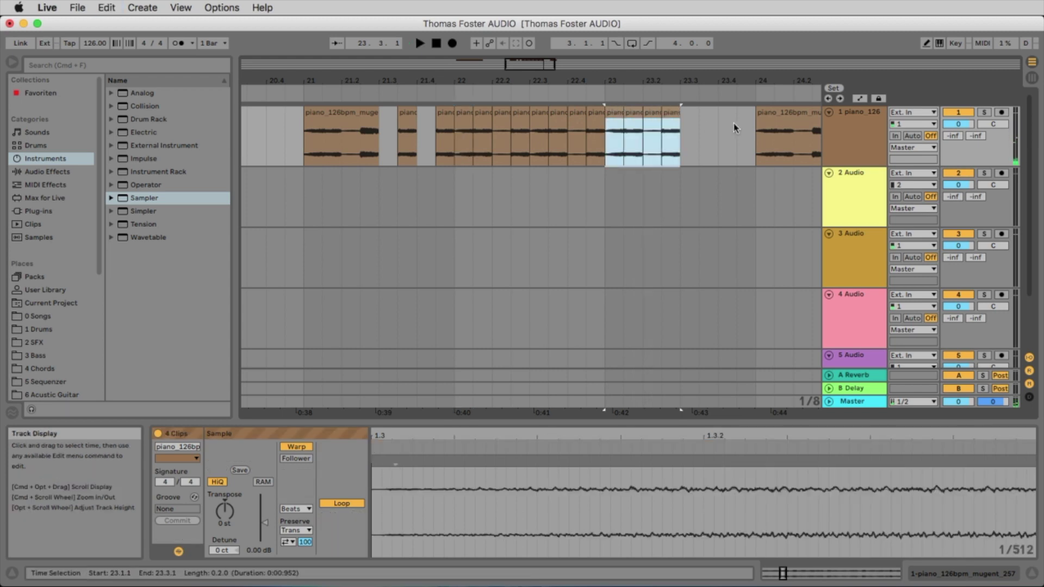
key(super+d)
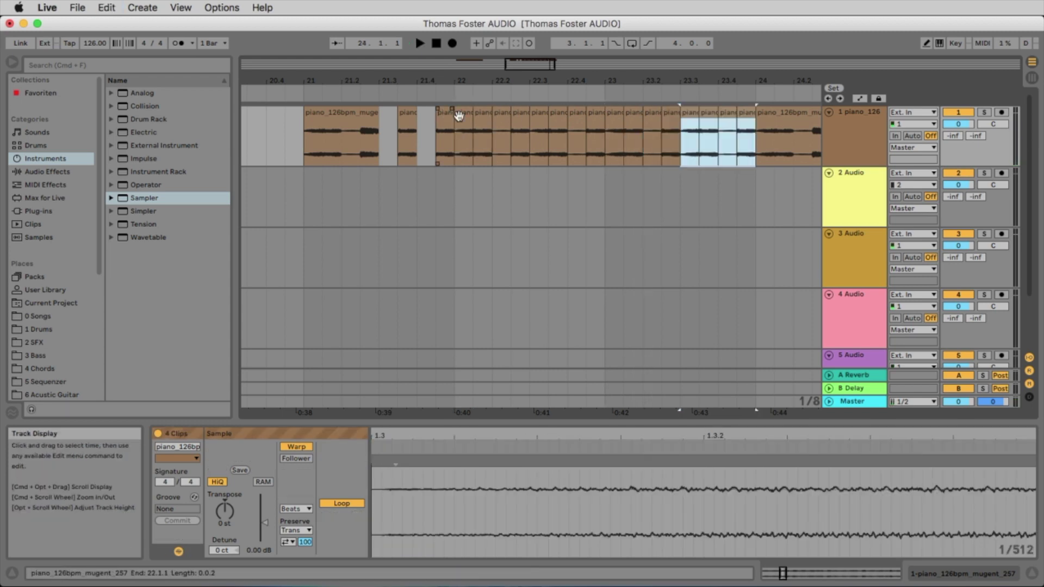
Play the completed row of piano chops from bar 22, then stop playback
click(460, 112)
key(space)
drag(608, 86, 596, 78)
right_click(597, 77)
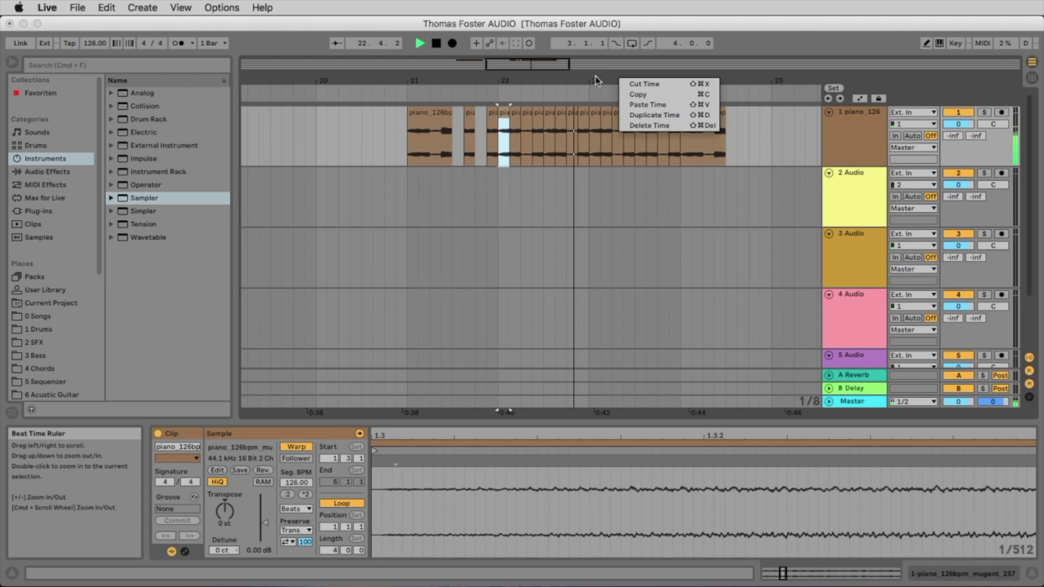
click(628, 52)
key(space)
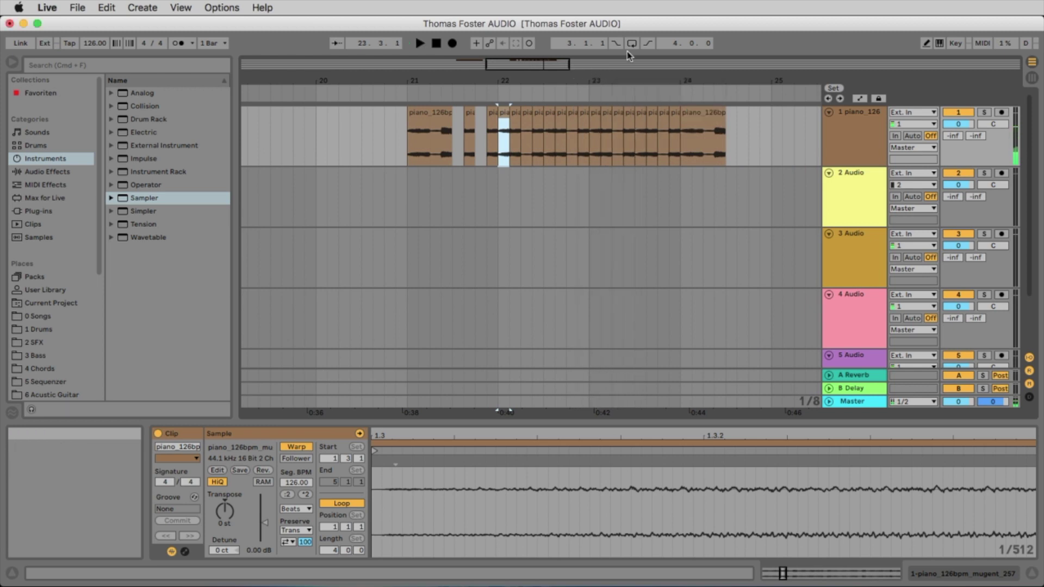
Clear the chops after 21.3.1 and extend the end of the piano clip at bar 21 to 24.3.1
drag(759, 136, 445, 112)
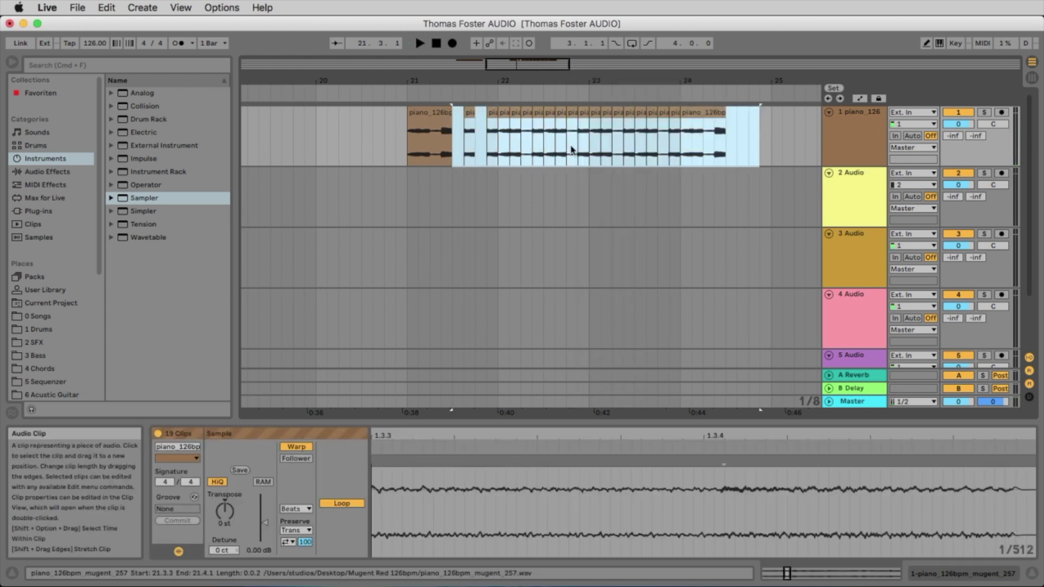
click(746, 139)
drag(759, 142, 724, 115)
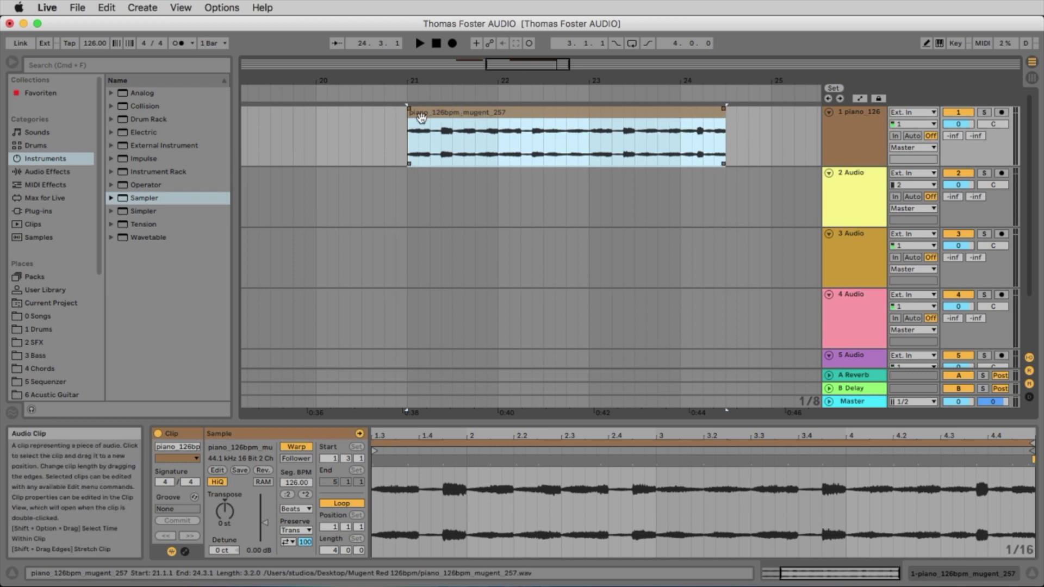
Extend the start of the piano clip at bar 21 back to 20.3.1 and play it
drag(411, 115, 363, 114)
key(space)
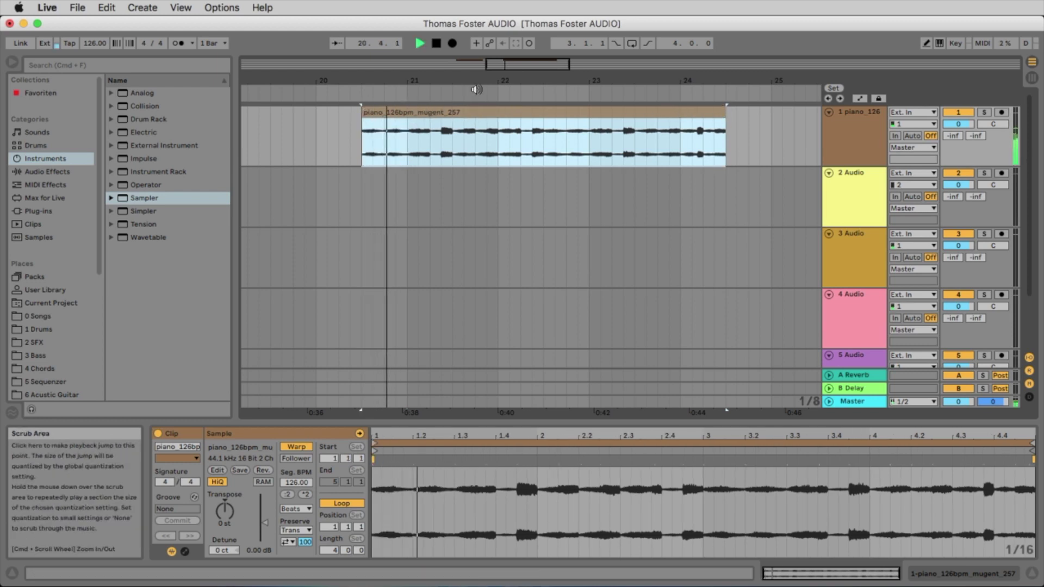
drag(477, 81, 401, 57)
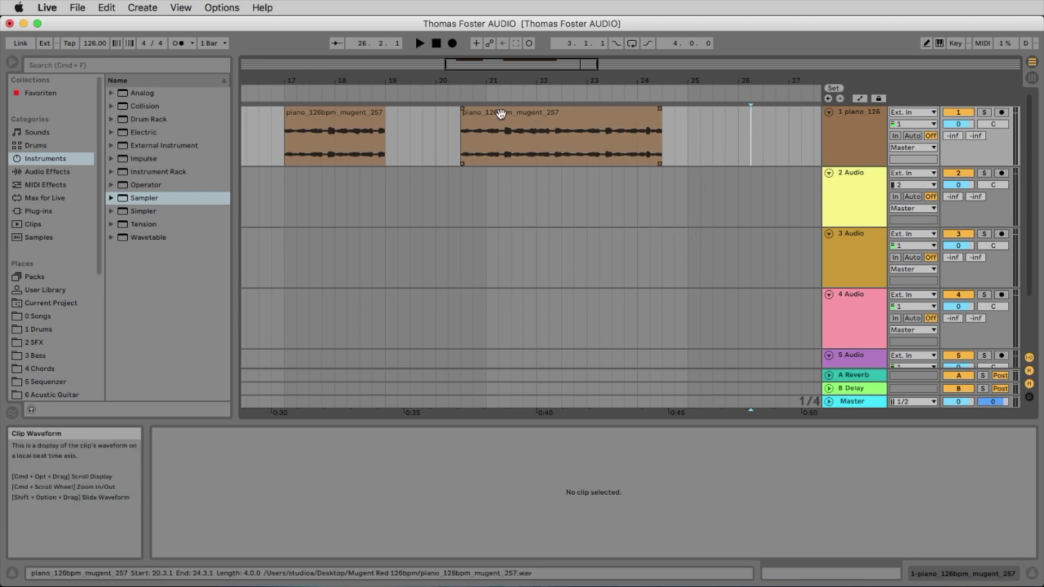
Add a fade-in from the longer piano clip's start to about bar 23, and play the clip from 20.3.1
click(463, 112)
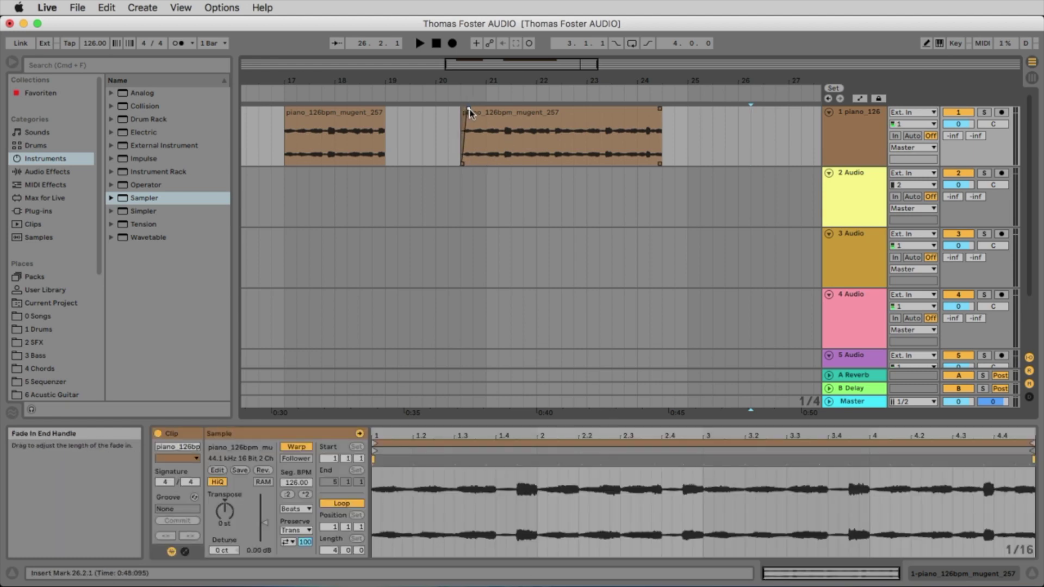
drag(501, 116, 596, 131)
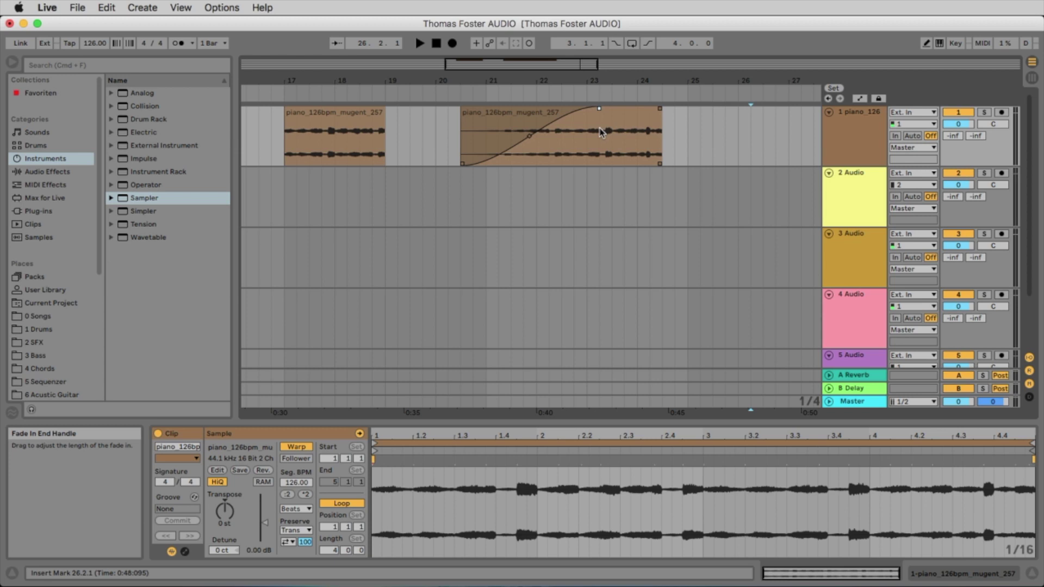
click(461, 145)
key(space)
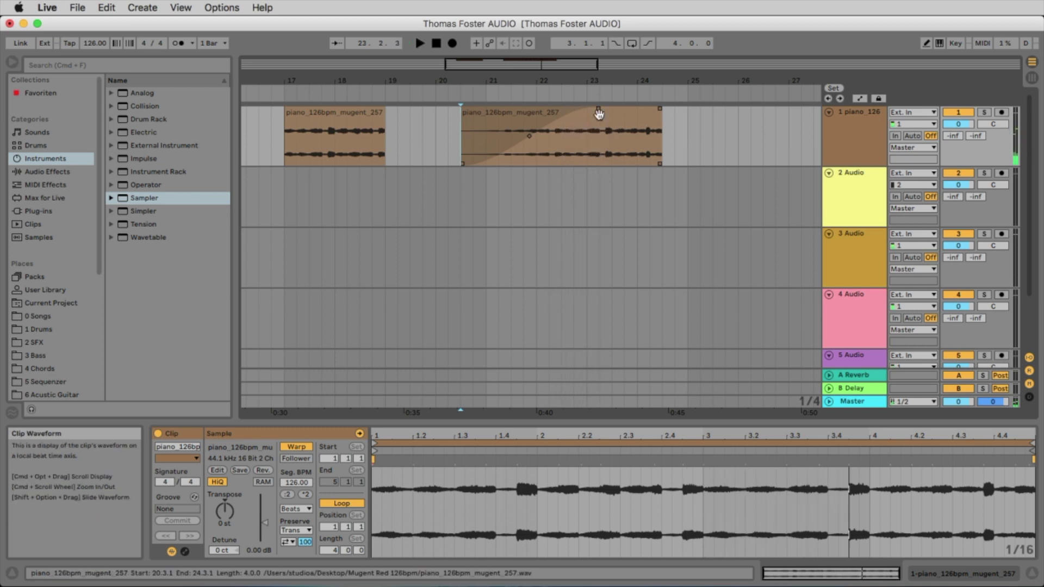
Toggle automation mode on and off, and shorten the longer piano clip's fade-in back to its start
click(860, 100)
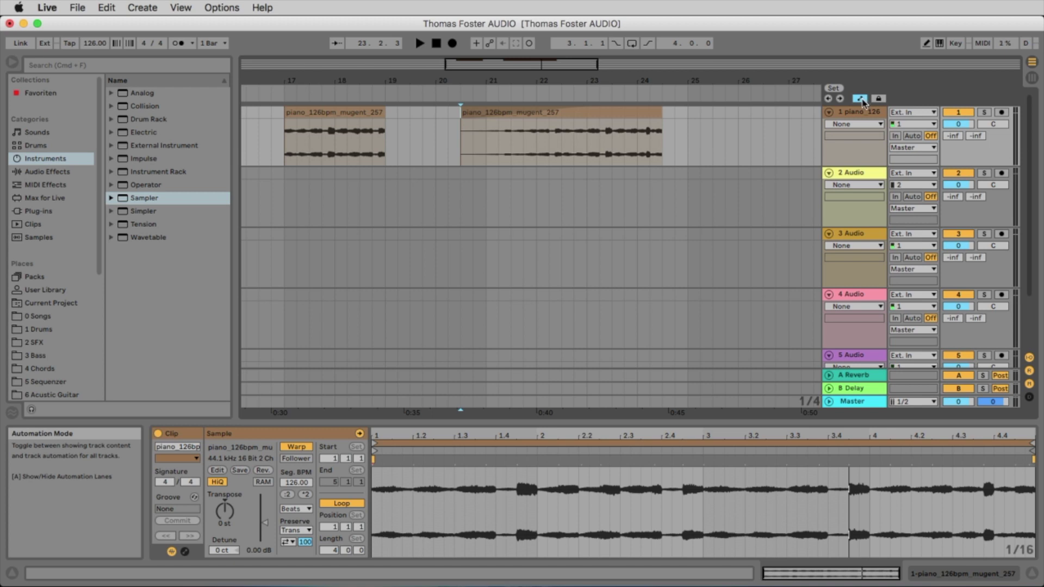
click(860, 99)
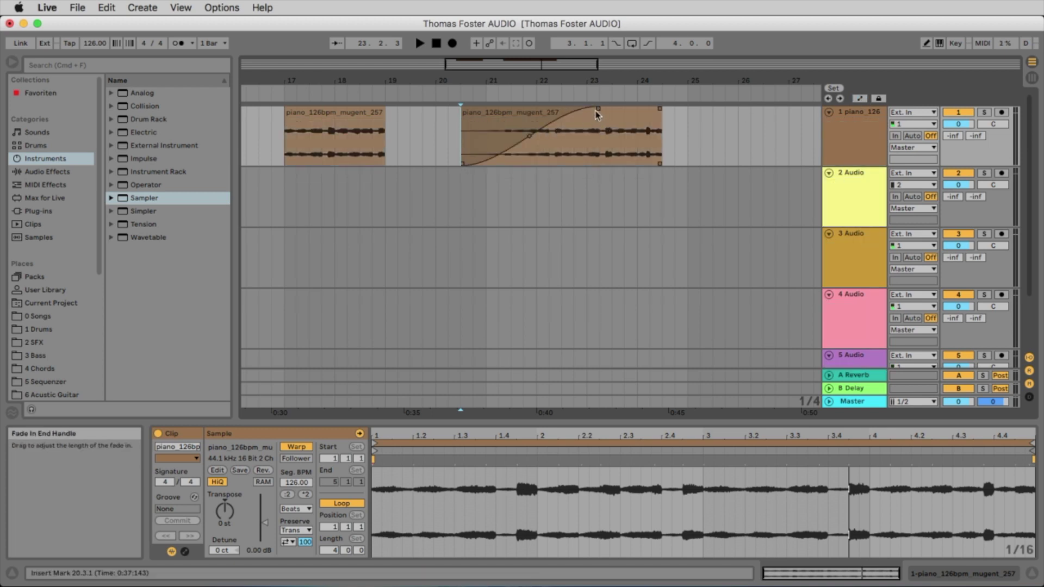
drag(620, 111, 387, 107)
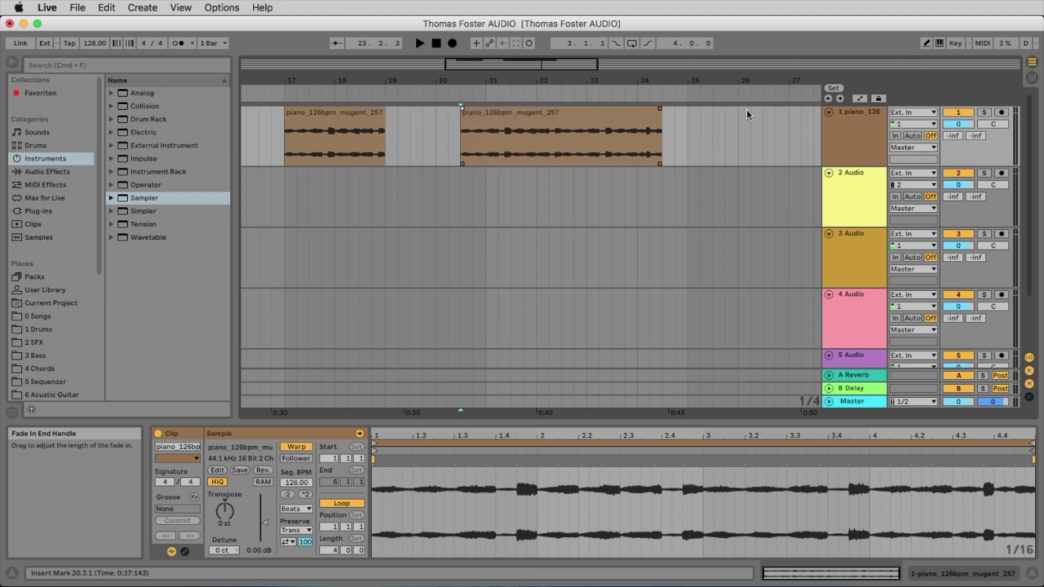
Add a fade-out to the longer piano clip from about bar 21 to its end, and play it from 20.3.1
drag(660, 109, 510, 109)
click(492, 113)
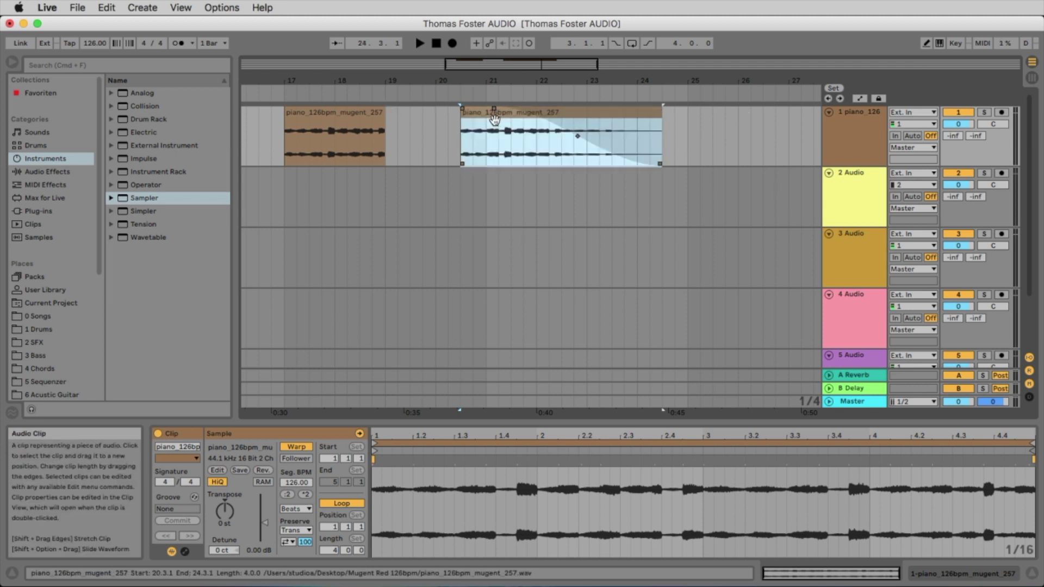
key(space)
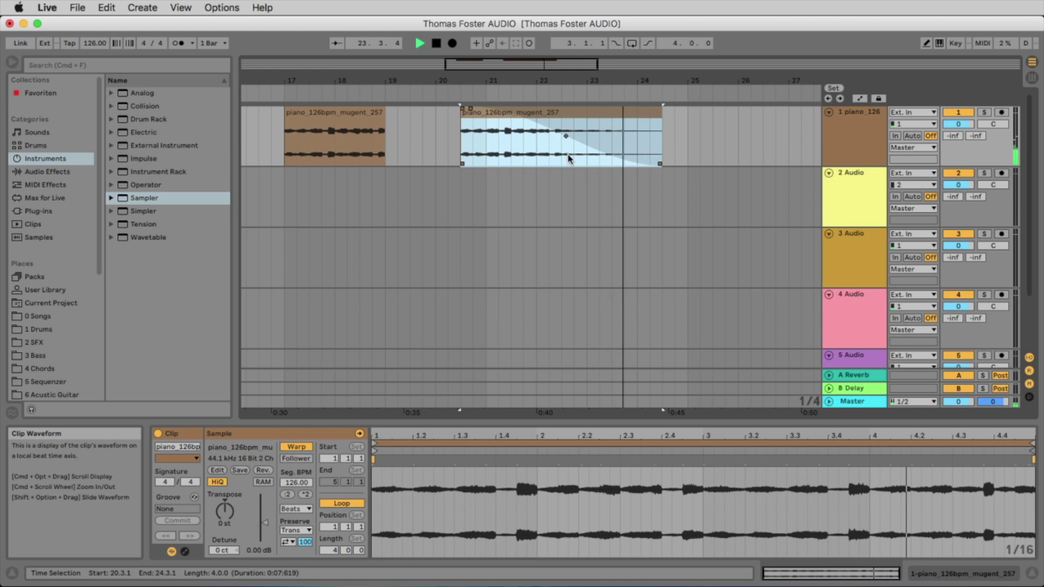
key(space)
Bend the piano clip's fade-out curve to drop early around bar 21, then reshape it to drop late around bar 23, playing each version
drag(566, 136, 509, 145)
click(567, 137)
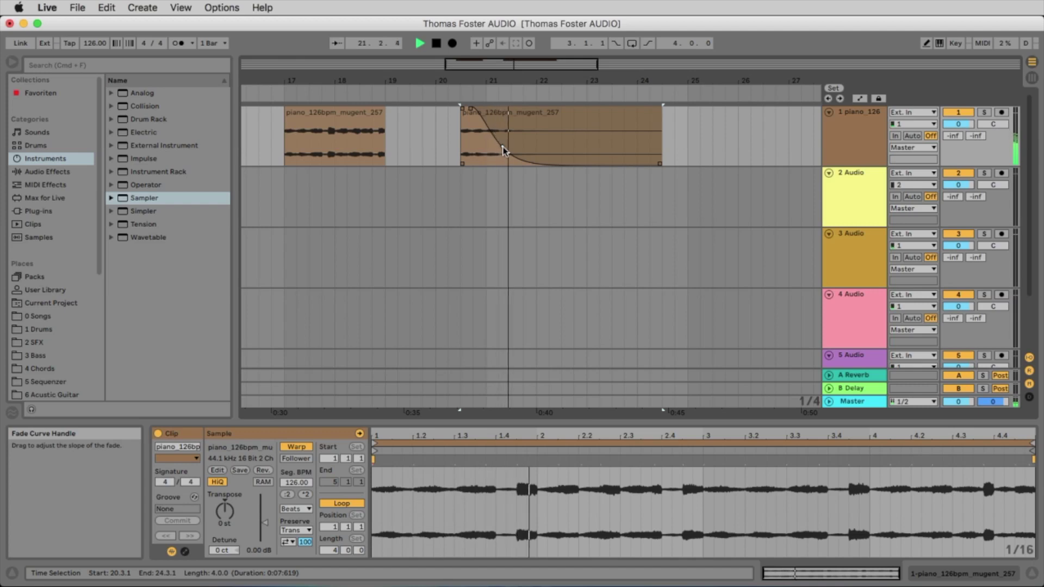
key(space)
drag(503, 150, 591, 122)
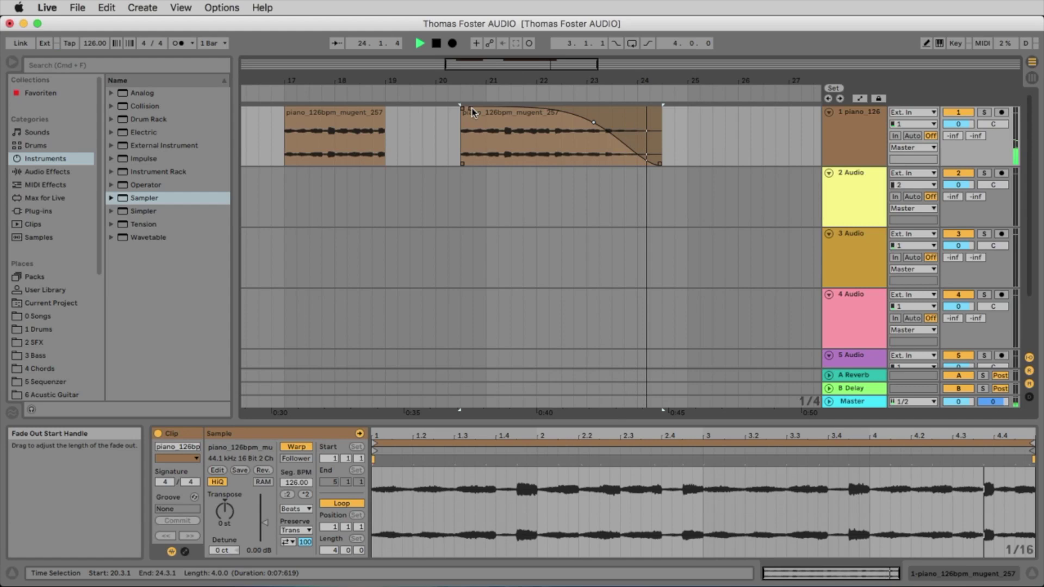
key(space)
Delete the piano clip at bar 17 and shorten the remaining piano clip's fade-out back to its end
click(363, 113)
key(Delete)
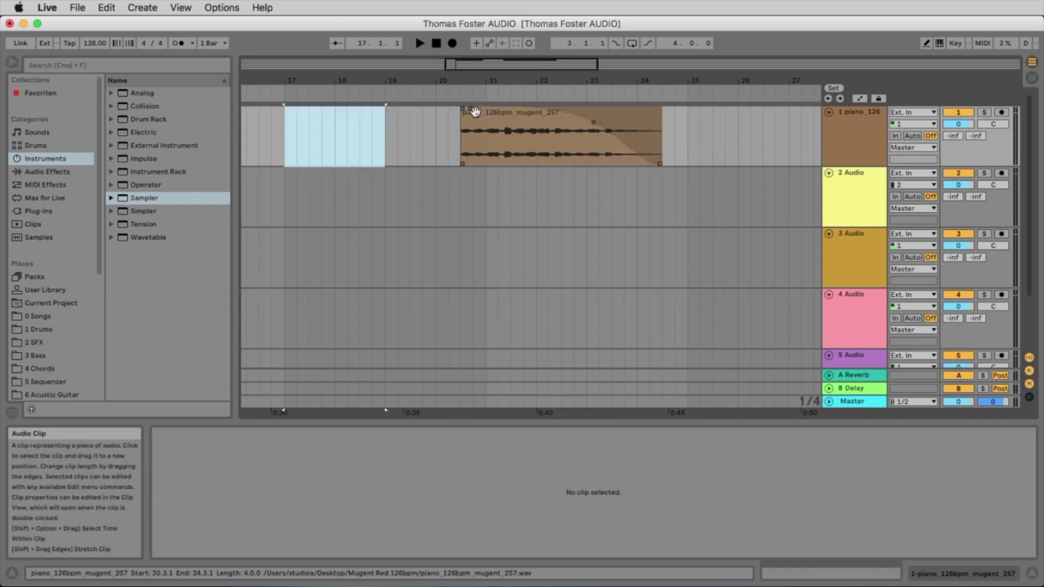
drag(471, 110, 707, 113)
From Finder, add the synth_126bpm_mugent_258 loop to track 1 at 25.1.1, and move the piano clip to start at 20.1.1
key(super+Tab)
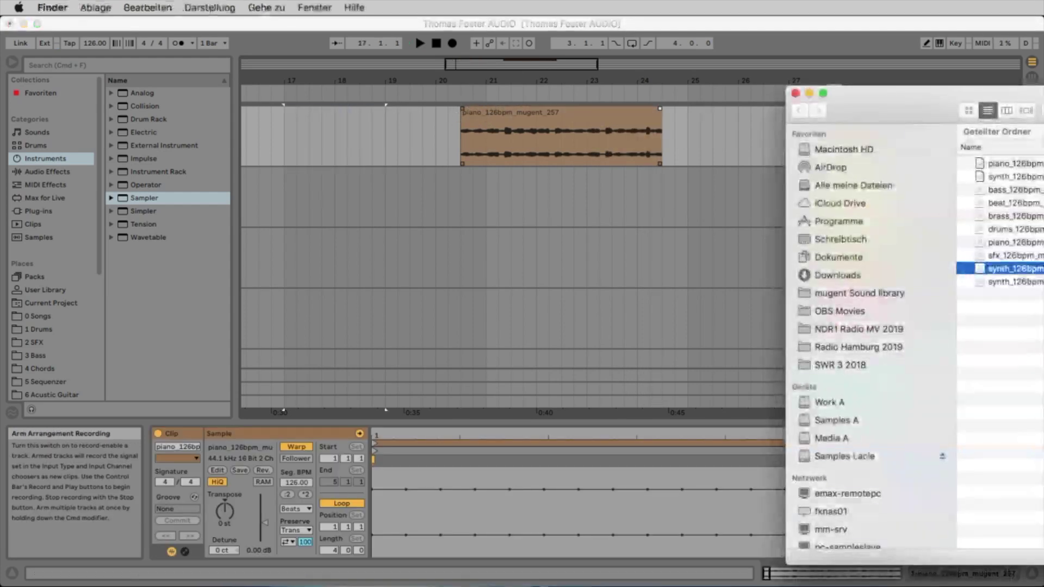
drag(1006, 268, 689, 136)
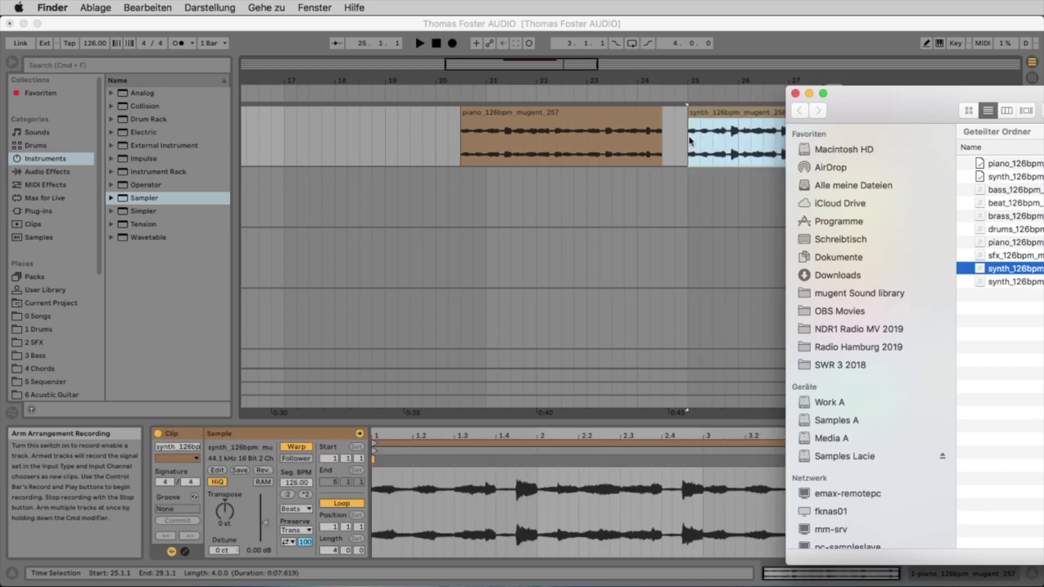
click(592, 112)
drag(590, 107, 563, 109)
drag(687, 76, 584, 59)
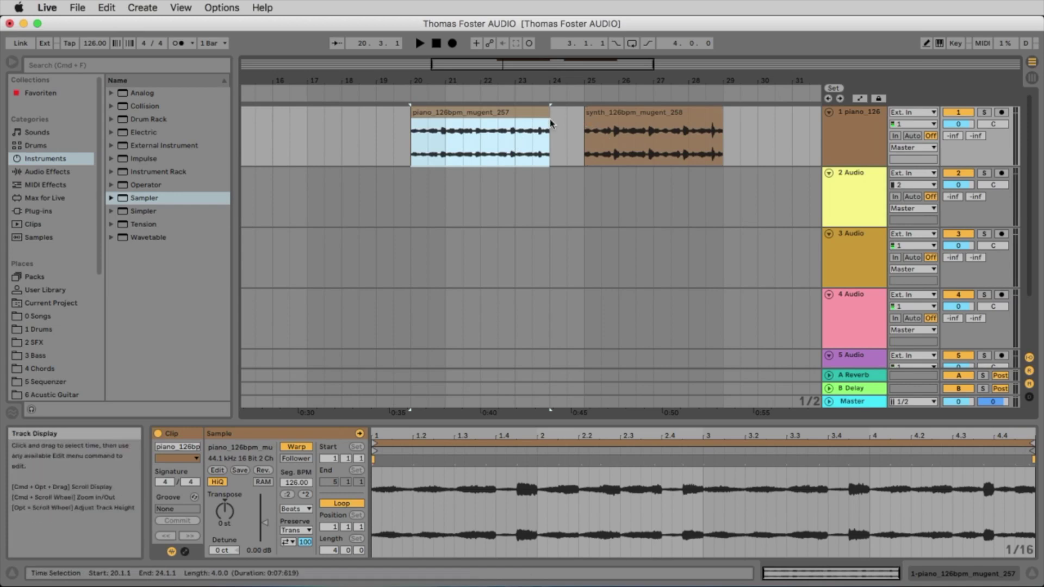
Split the piano clip at 22.1.1 and delete its second half
click(481, 142)
key(super+e)
click(519, 119)
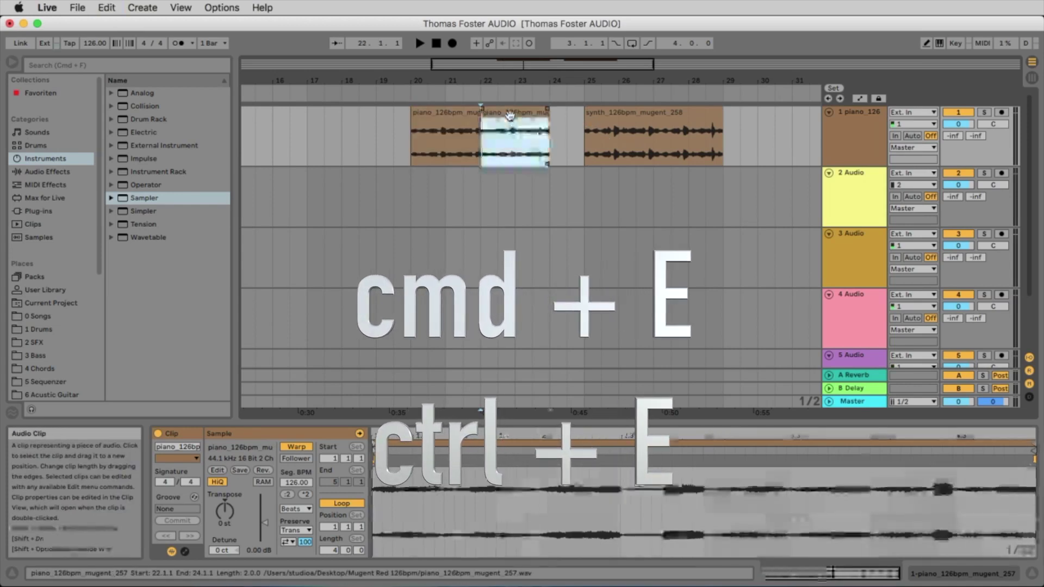
key(Delete)
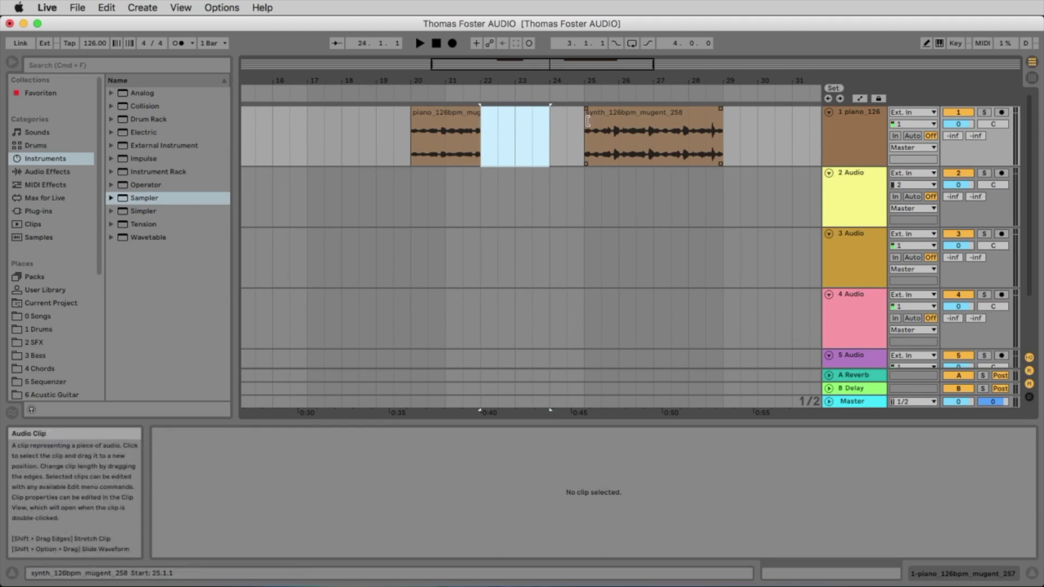
Trim the start of the synth clip to 27.1.1 and color the clip green
drag(587, 120, 646, 121)
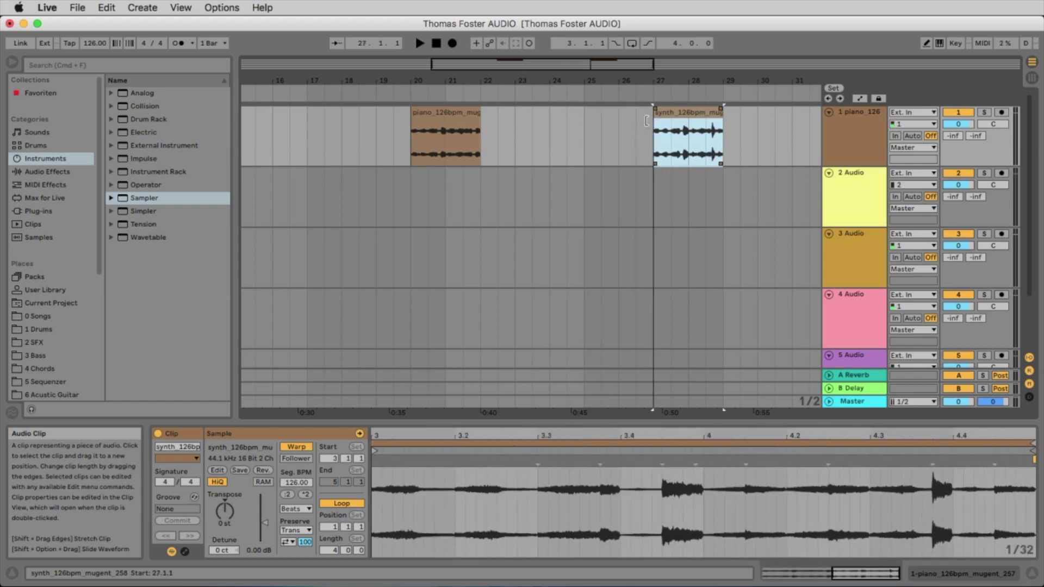
right_click(697, 113)
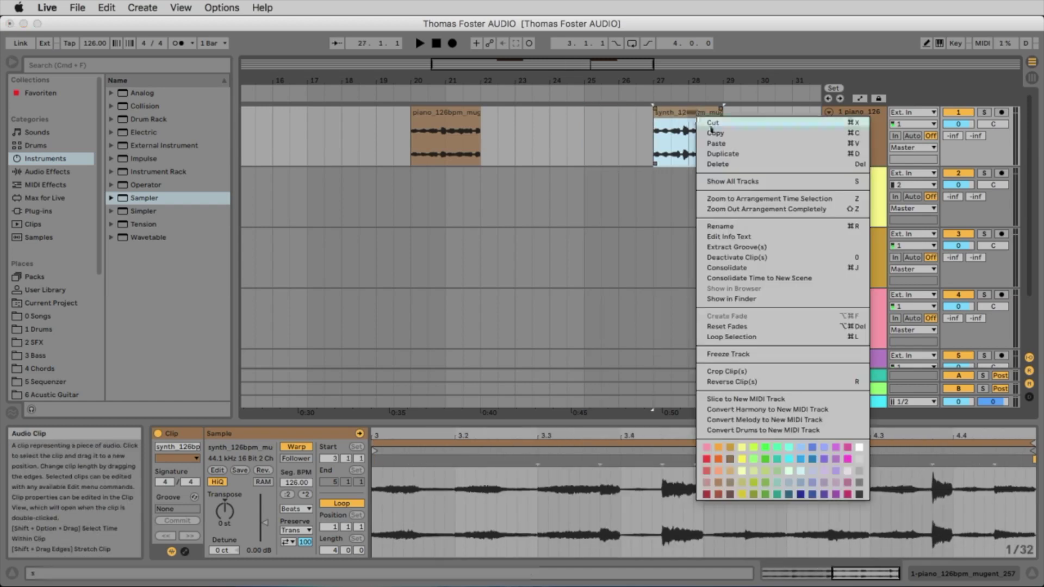
click(754, 461)
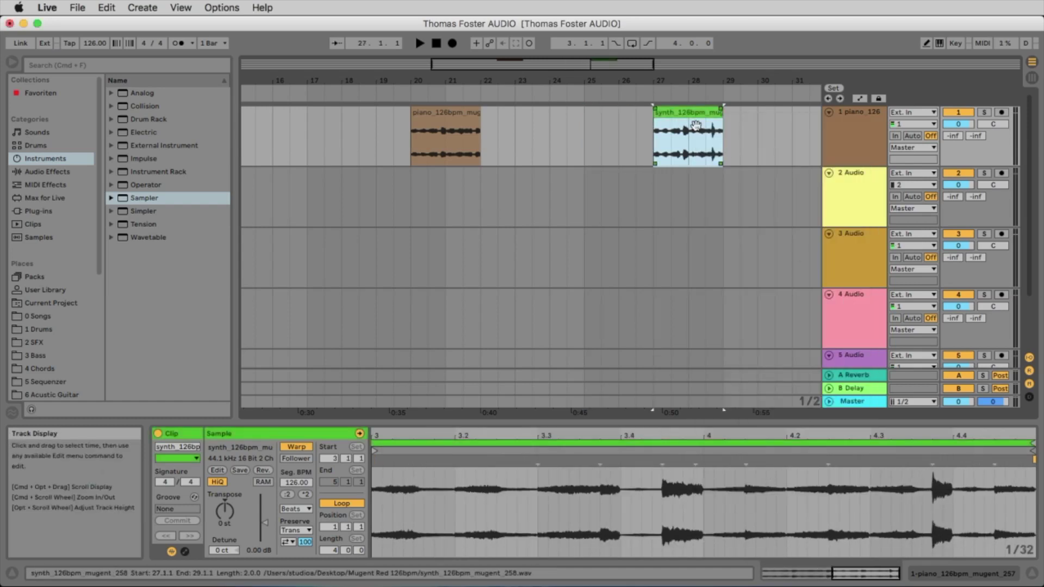
Move the green synth clip directly behind the piano clip at 22.1.1, and play the transition from 20.1.1
drag(691, 122, 518, 123)
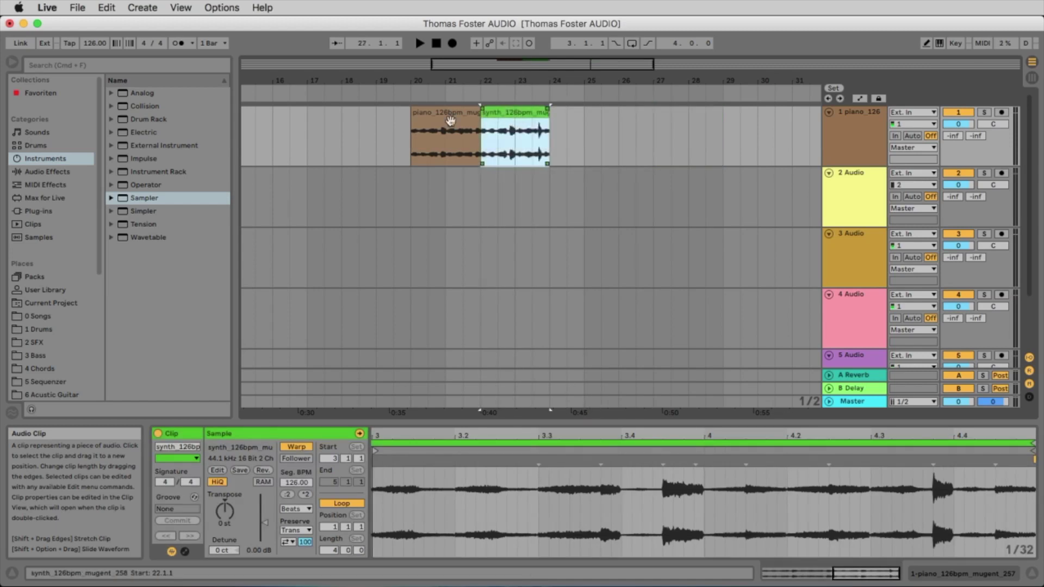
click(446, 113)
key(space)
drag(490, 80, 499, 122)
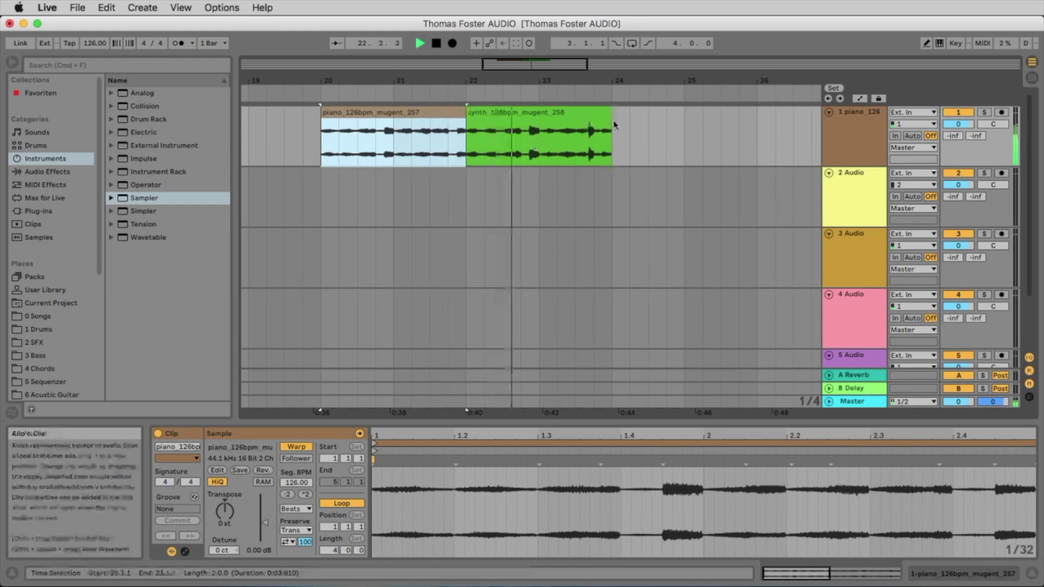
key(space)
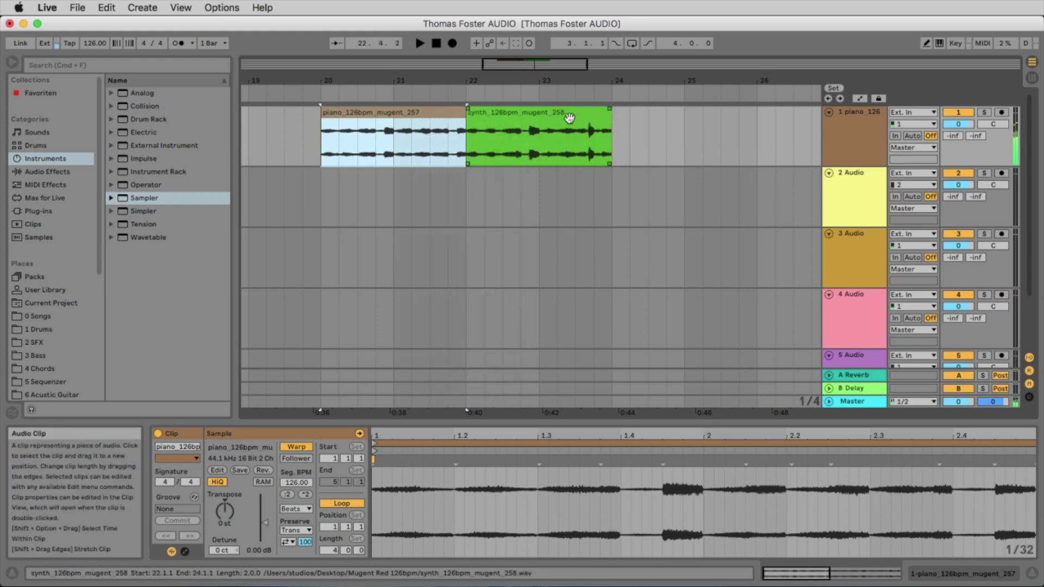
Create a crossfade between the piano and synth clips, stretching from about 20.2 to about 23.4
click(470, 112)
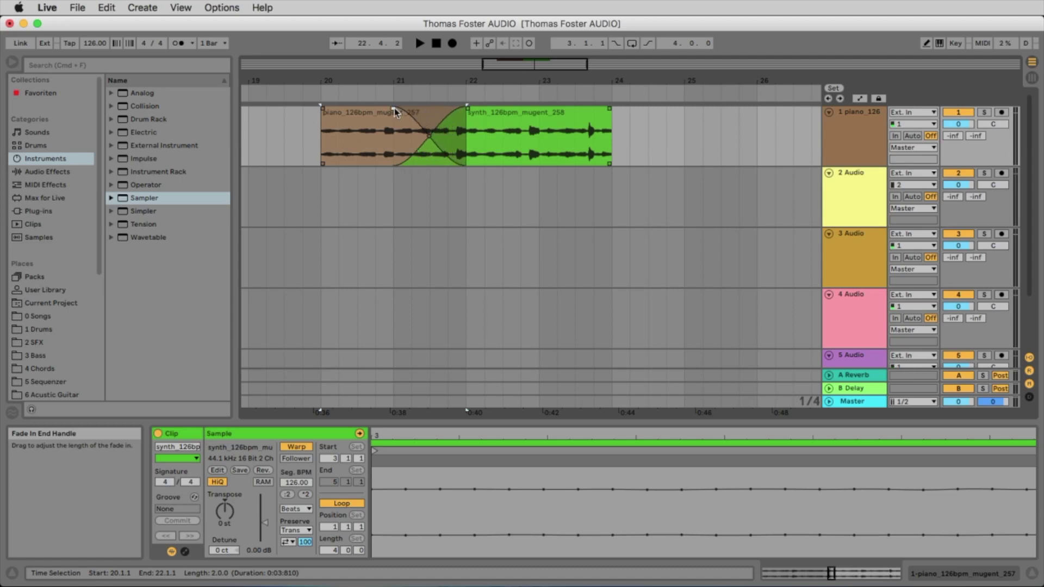
click(340, 120)
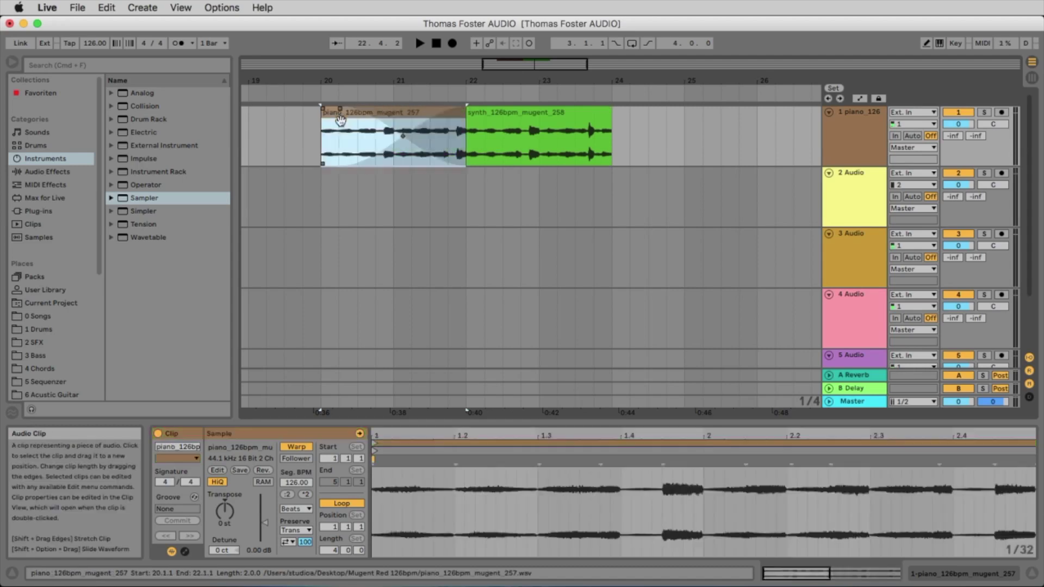
drag(468, 109, 602, 116)
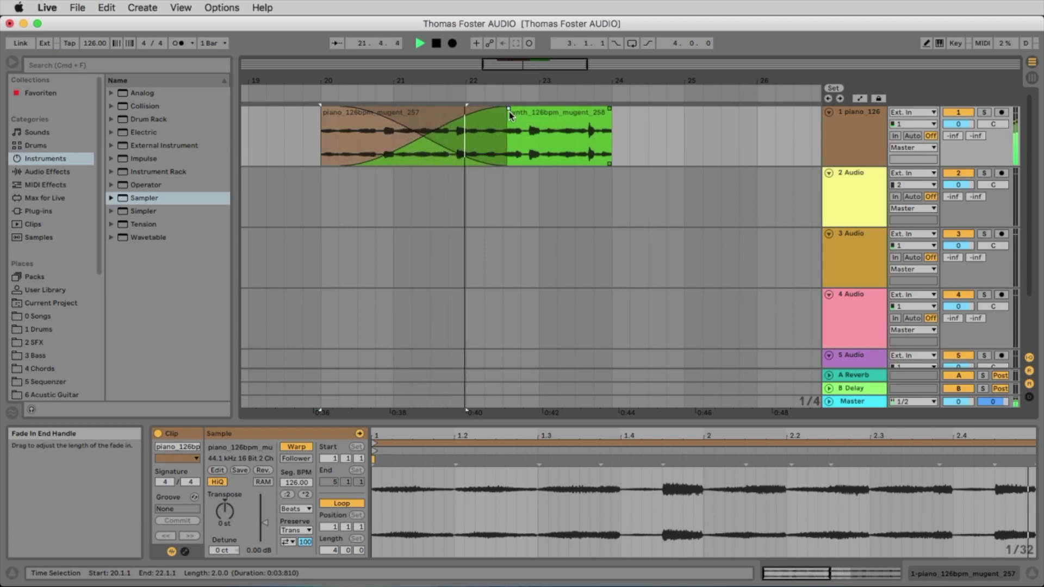
Play the crossfade, shift its crossing point earlier to about bar 21, and play it again
key(space)
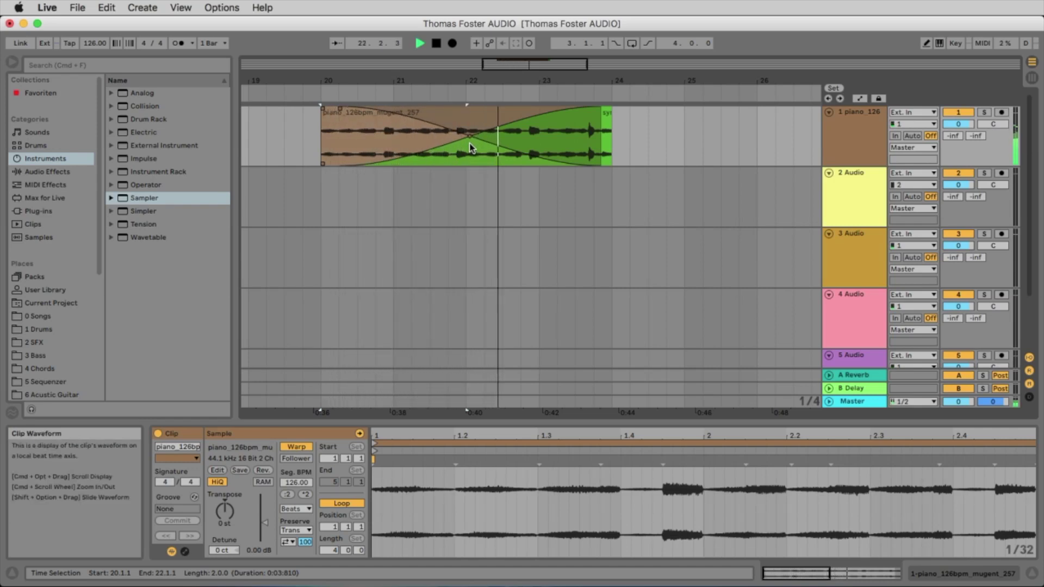
key(space)
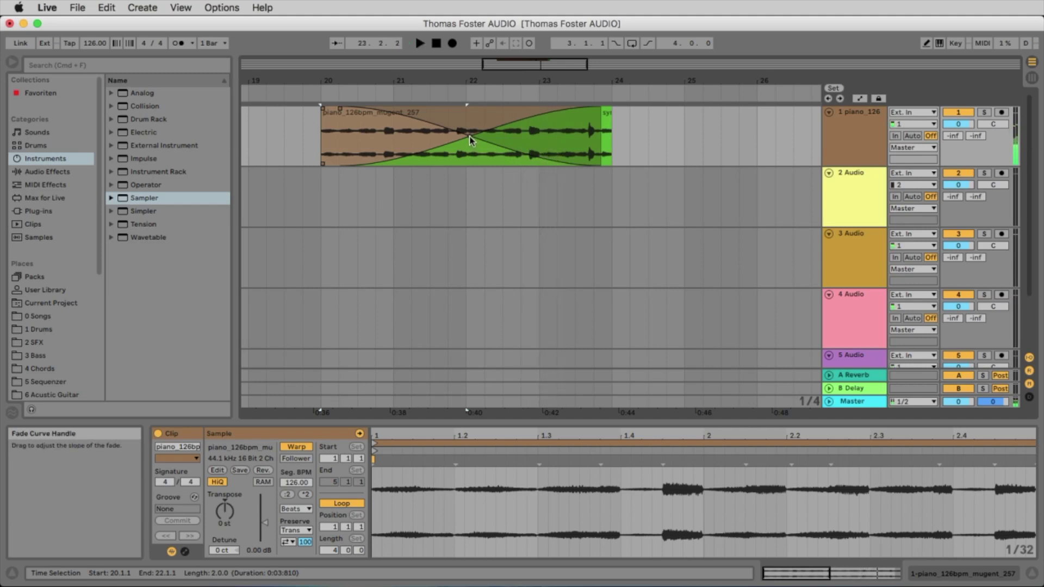
drag(468, 136, 386, 124)
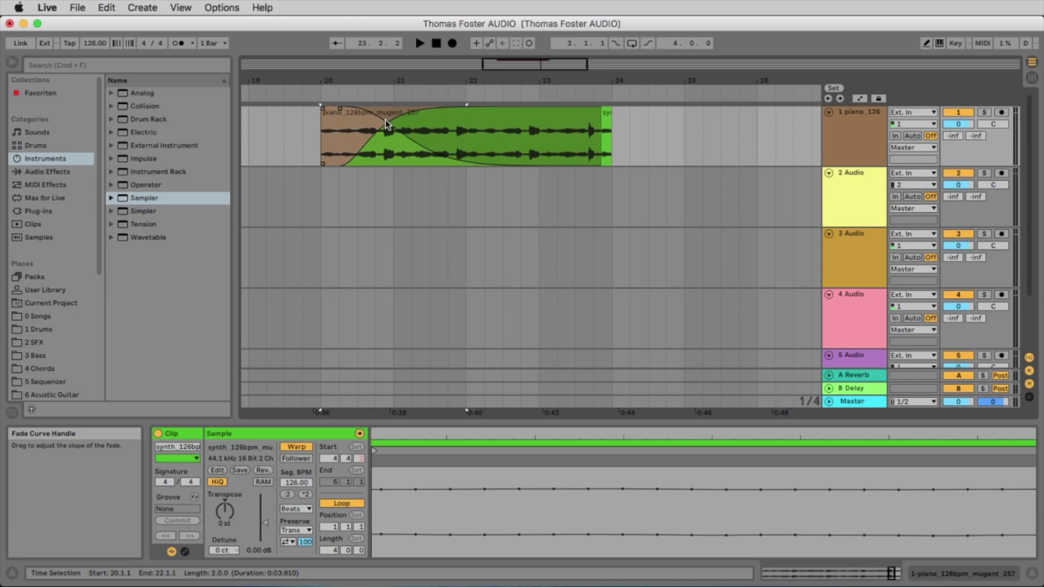
key(space)
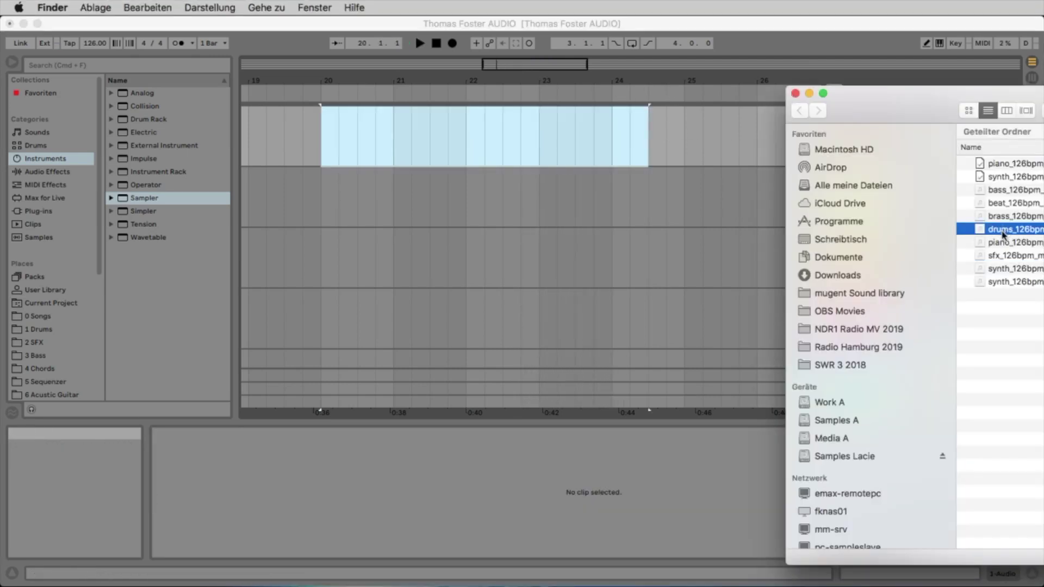
From Finder, add the drums_126bpm_mugent_253 loop to the emptied track 1 at 21.1.1, and select the new clip
drag(1003, 234, 400, 126)
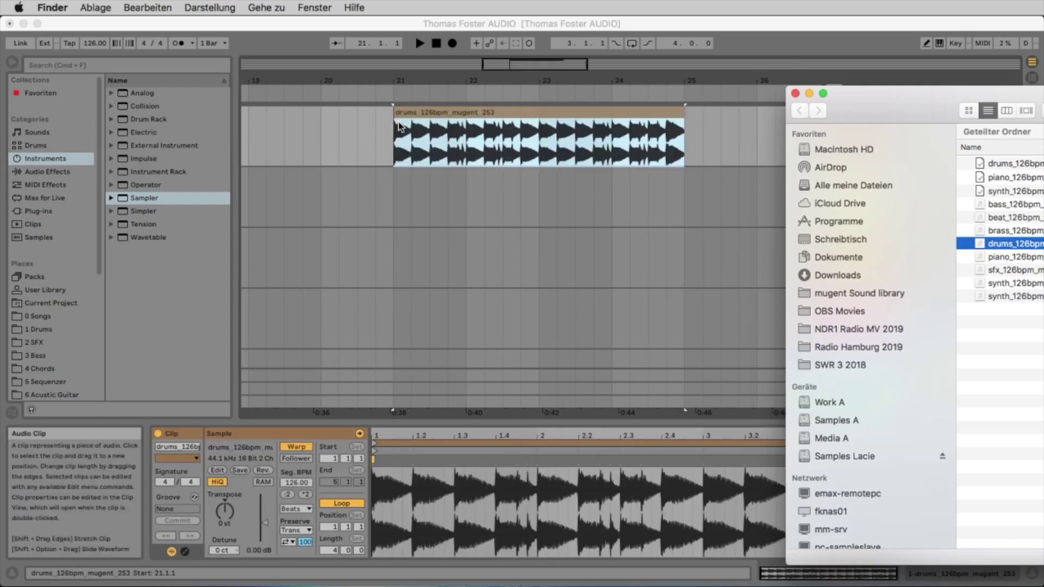
click(452, 115)
click(759, 145)
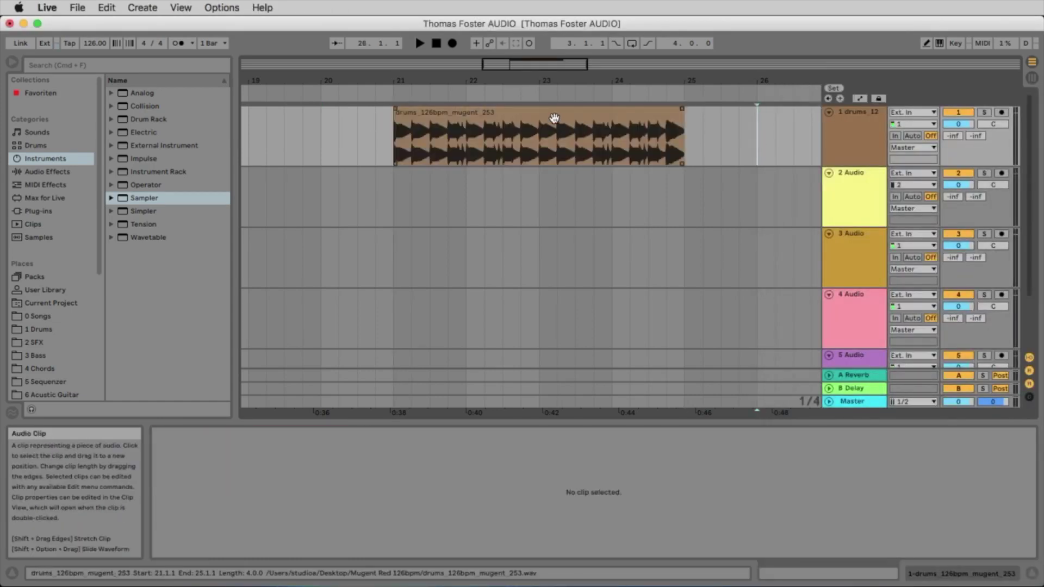
click(554, 118)
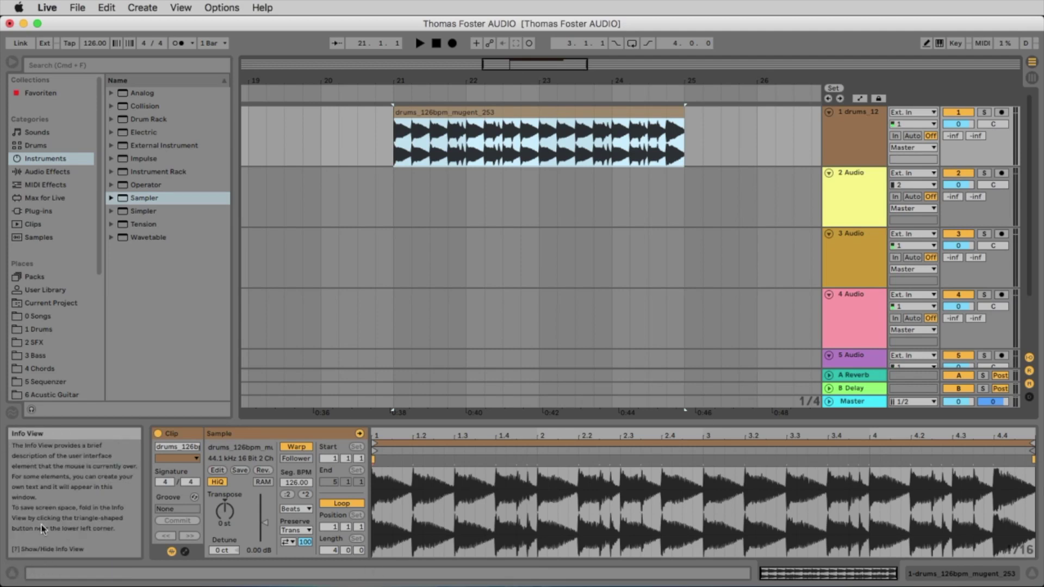
Hide the Info View to widen the clip view, and select the drums clip in the arrangement
click(12, 575)
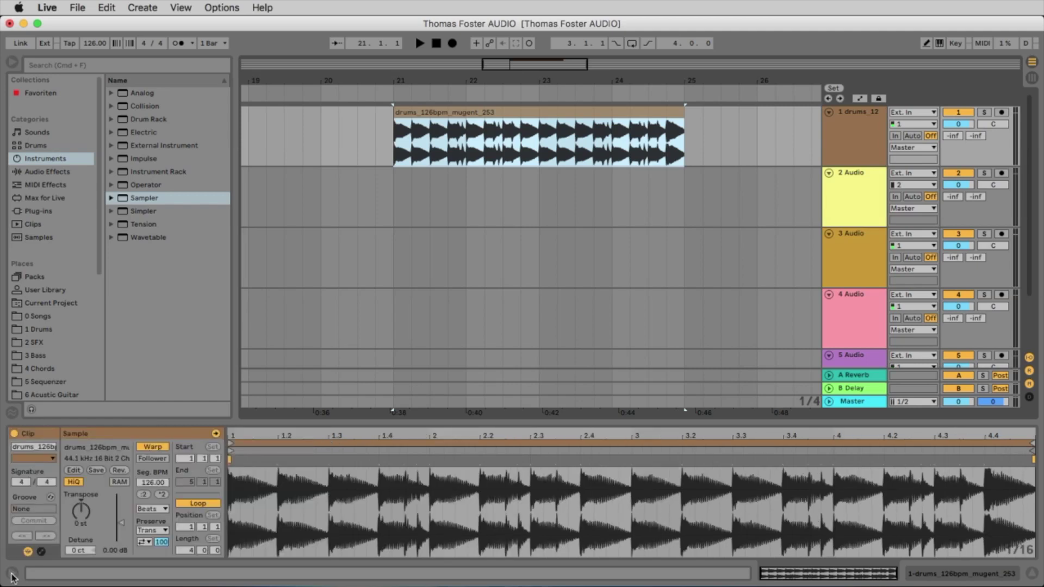
click(565, 431)
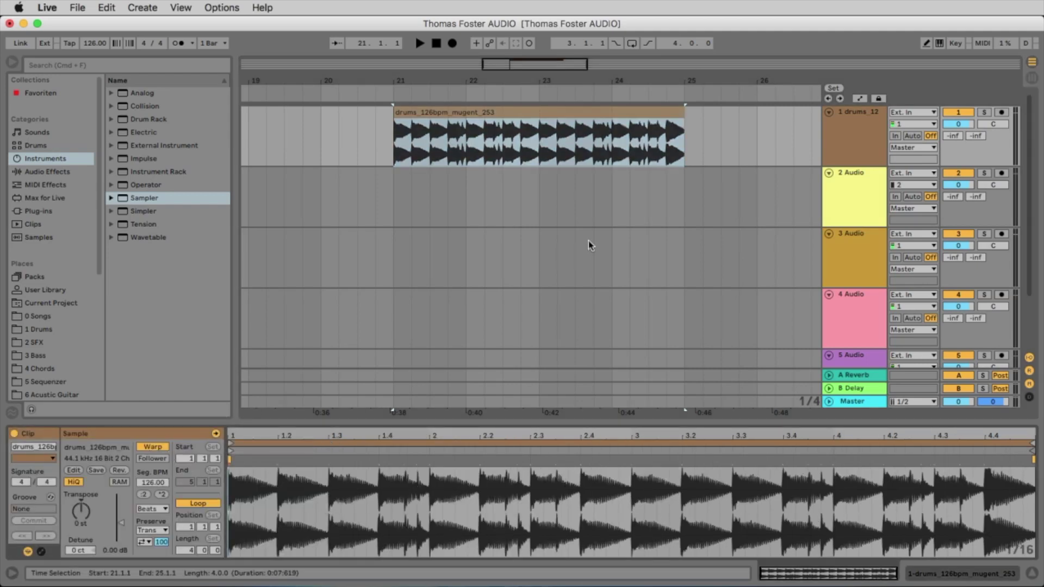
click(547, 115)
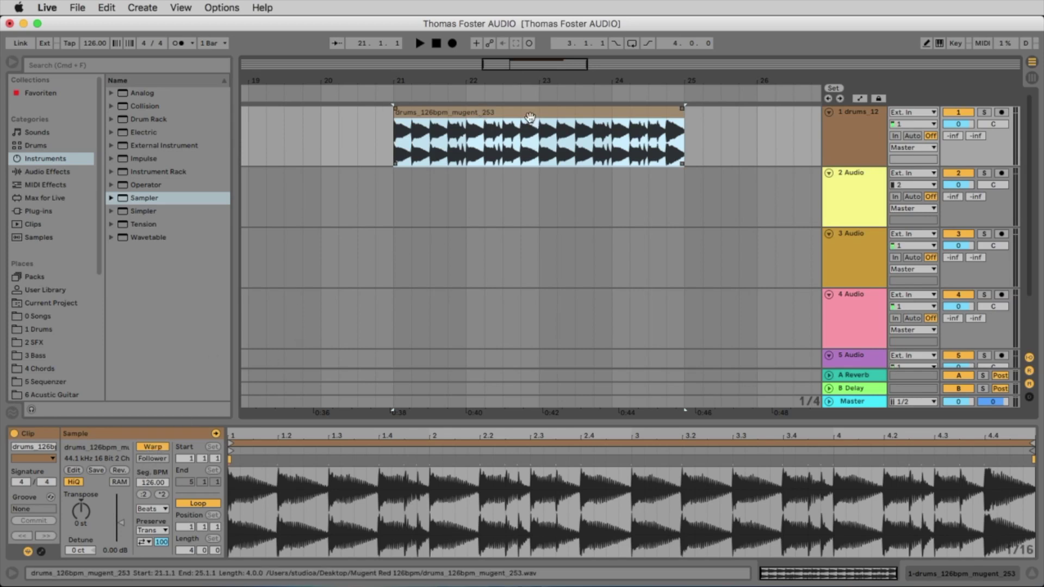
drag(536, 81, 535, 79)
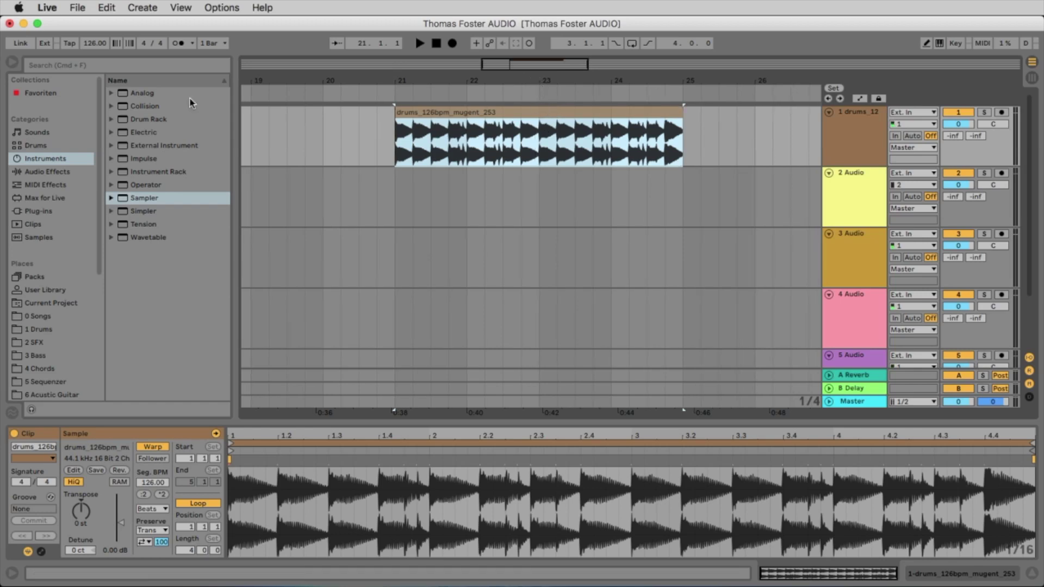
Play the beginning of the drums clip, and set the arrangement loop to the clip's range from 21.1.1 to 25.1.1
click(492, 111)
key(space)
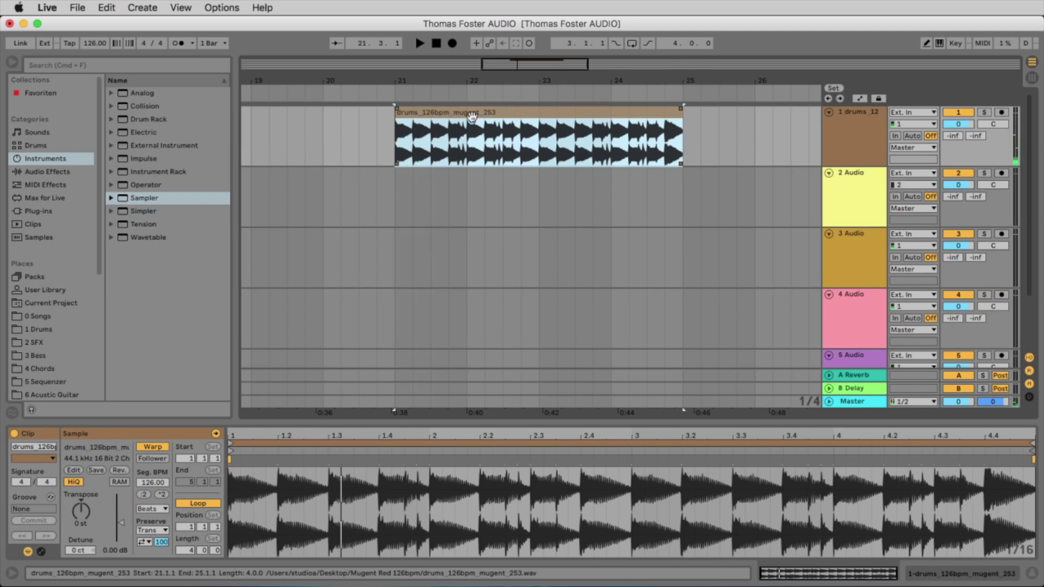
key(super+l)
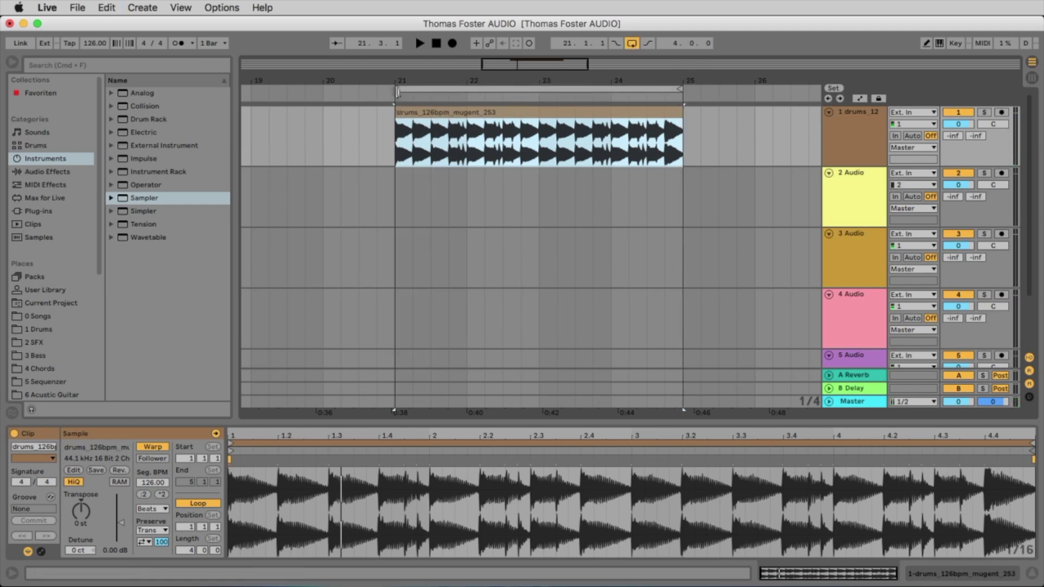
mouse_move(398, 93)
mouse_down()
mouse_move(413, 91)
mouse_move(398, 92)
mouse_up()
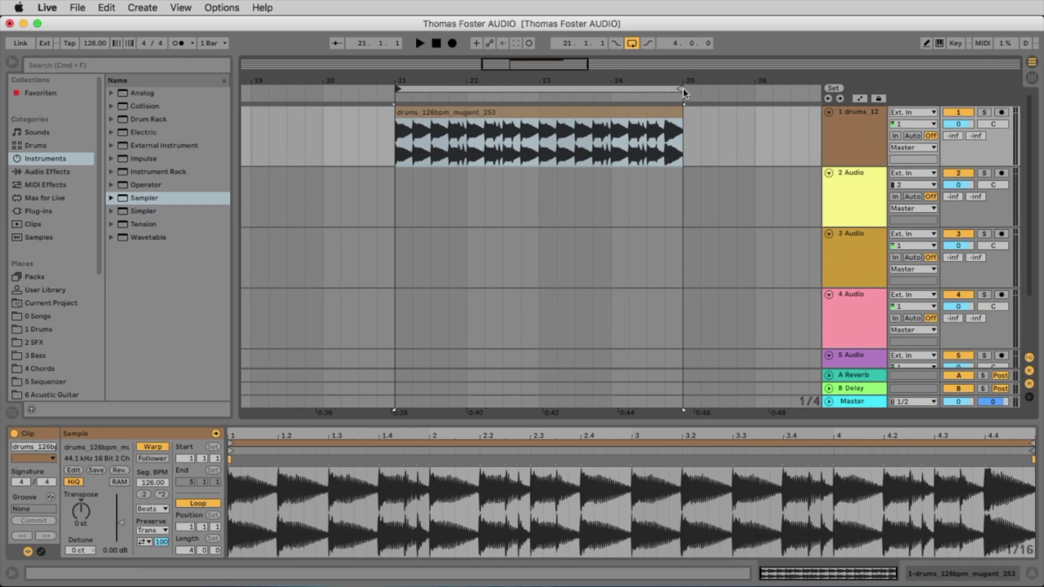
click(753, 147)
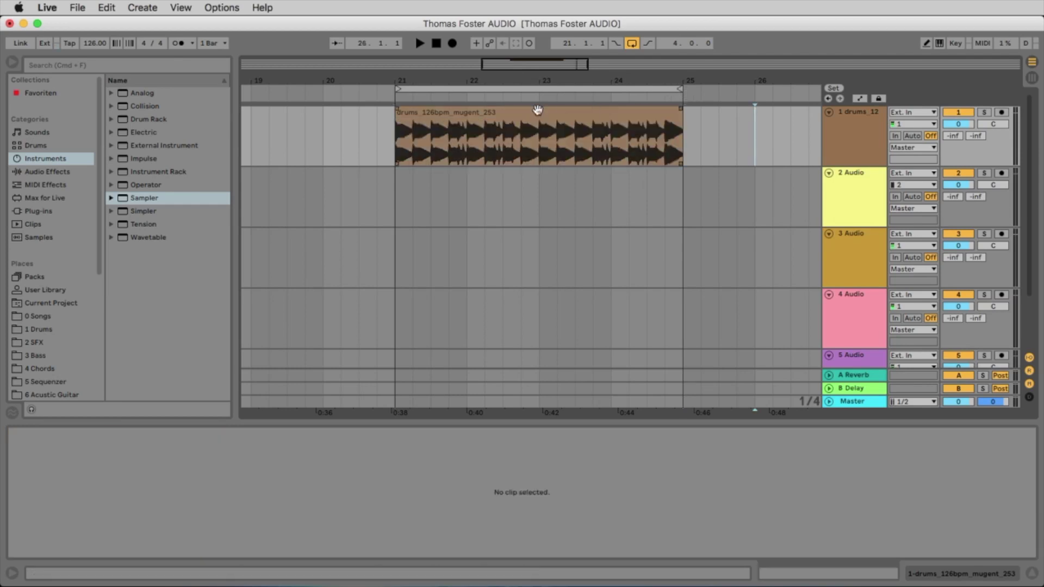
click(519, 119)
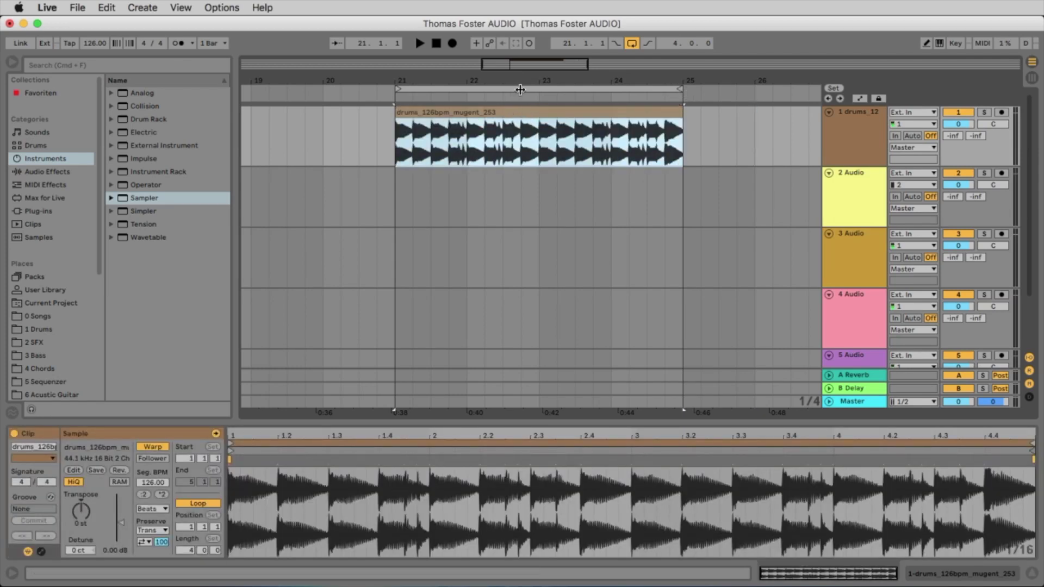
Move the arrangement loop off the drums clip, switch it off, and set it back to the clip's range from 21.1.1 to 25.1.1
drag(520, 89, 609, 89)
click(631, 44)
click(699, 126)
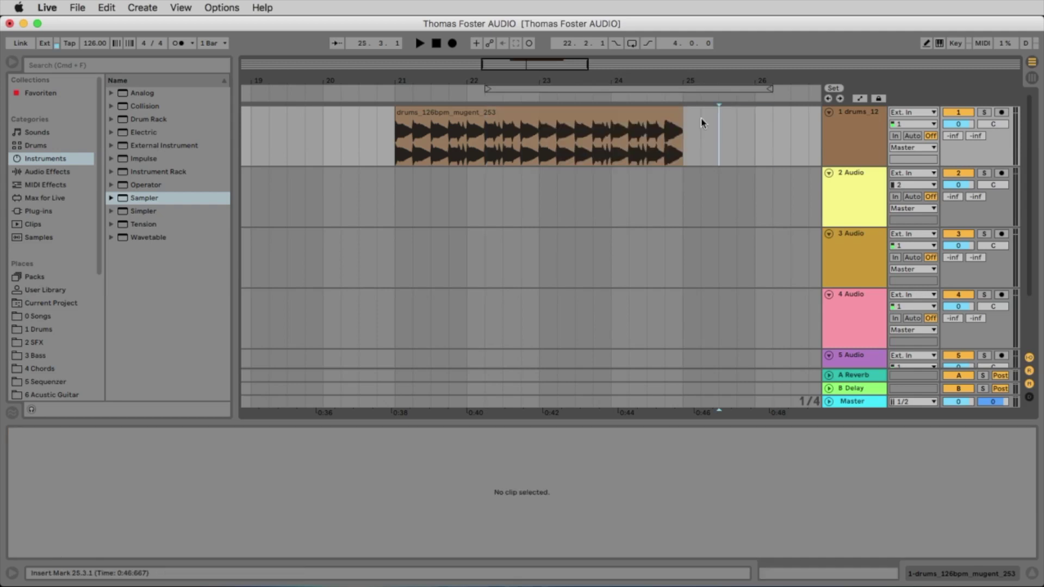
click(531, 115)
key(super+l)
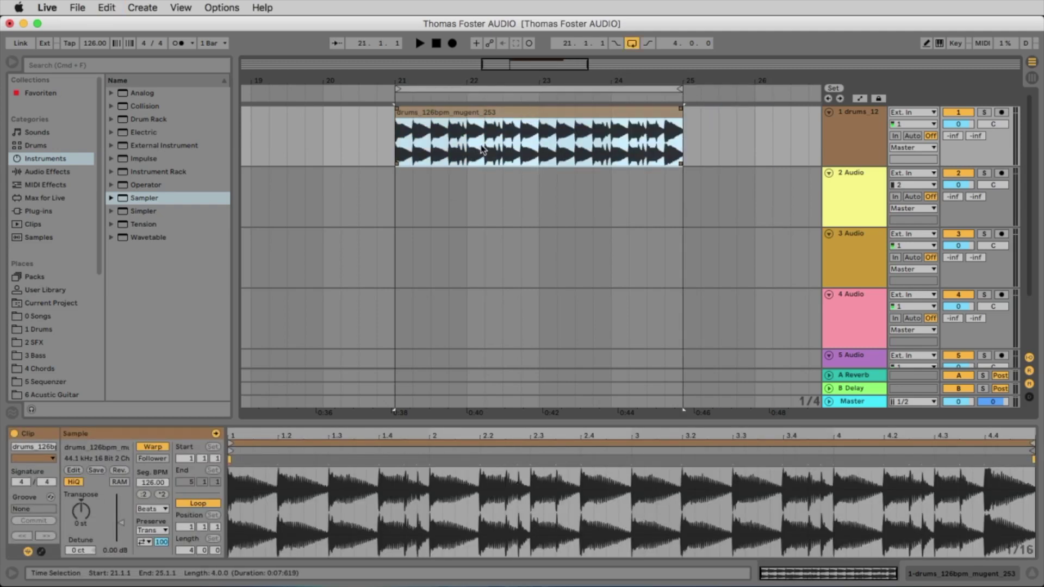
Play the warped drums clip, raise the project tempo to 135 BPM, and play it again
key(space)
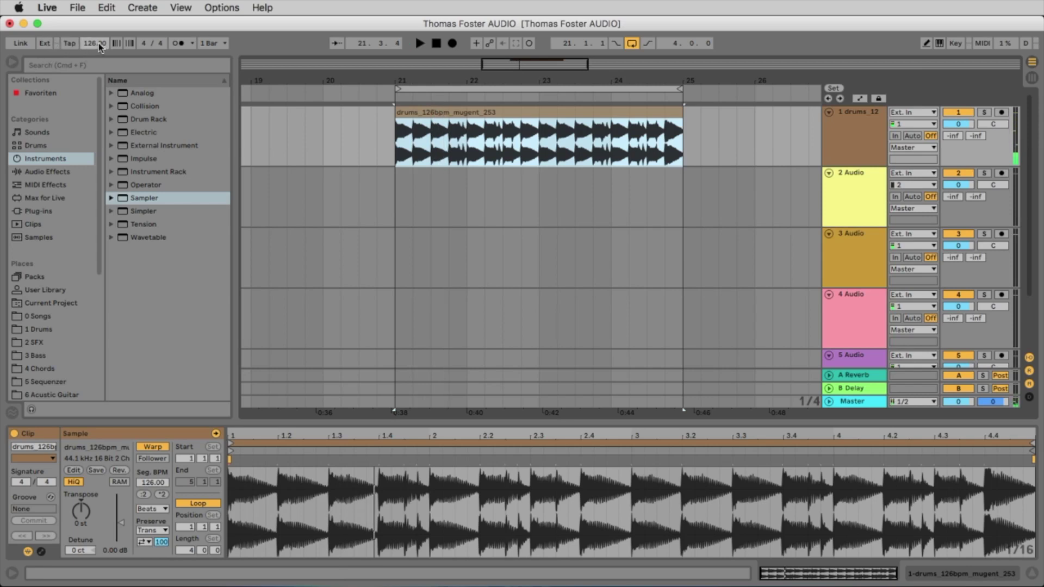
key(space)
mouse_move(95, 44)
mouse_down()
mouse_move(95, 84)
mouse_move(95, 21)
mouse_move(95, 41)
mouse_up()
key(space)
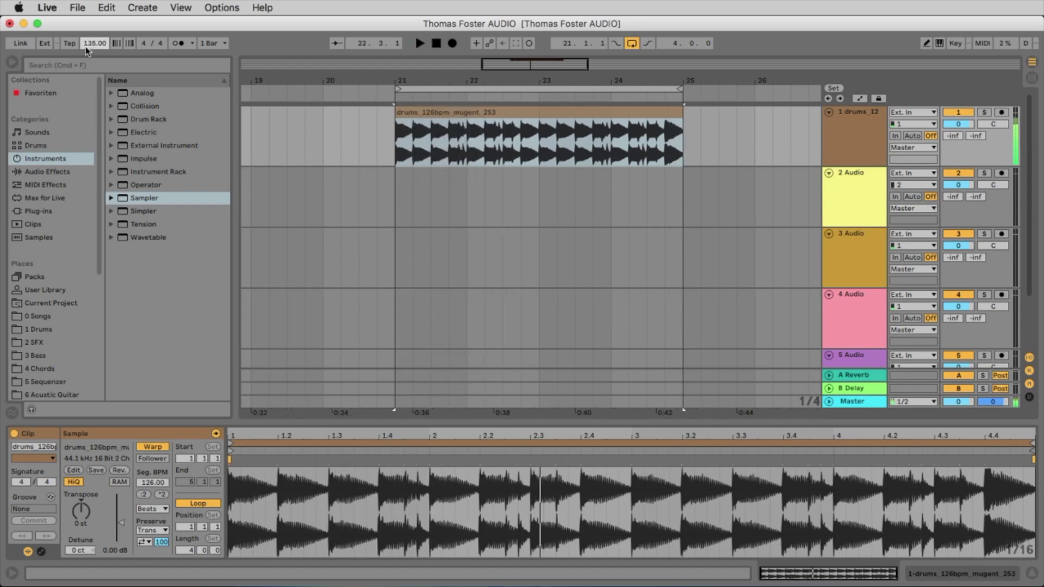
click(521, 116)
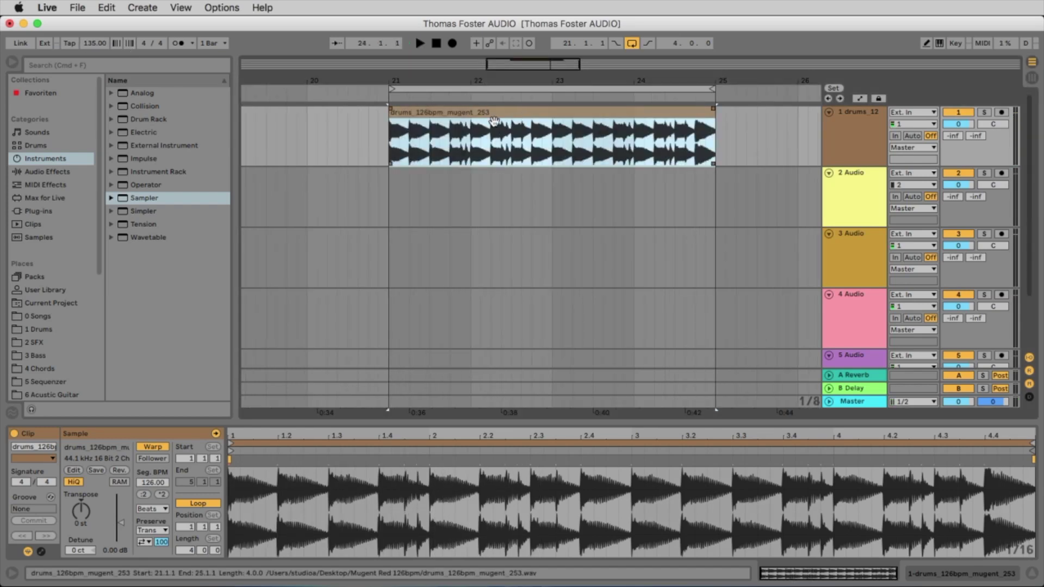
Select the drums clip to check its segment tempo, and return the project tempo to 126 BPM
click(429, 179)
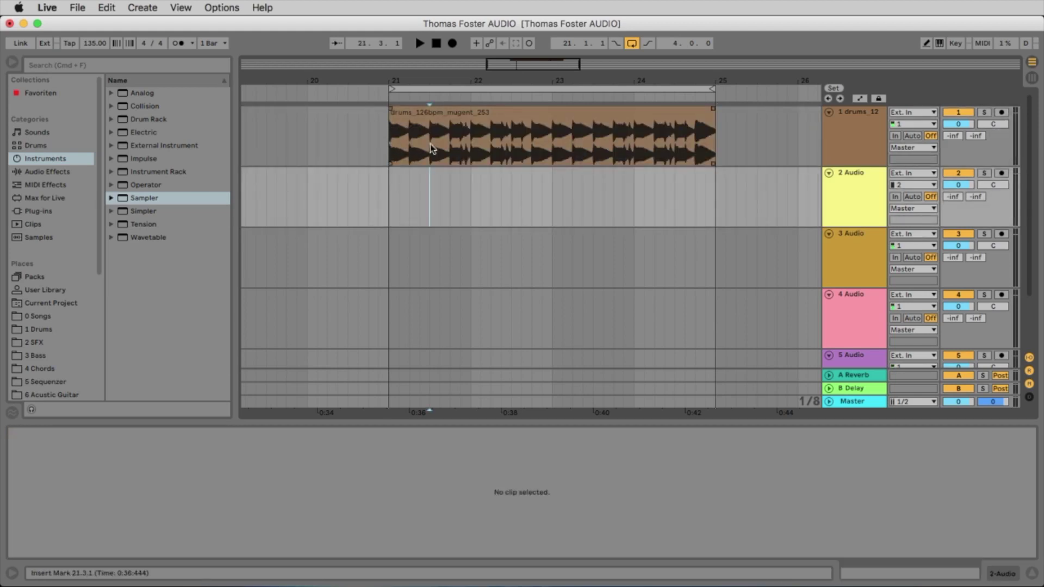
click(561, 112)
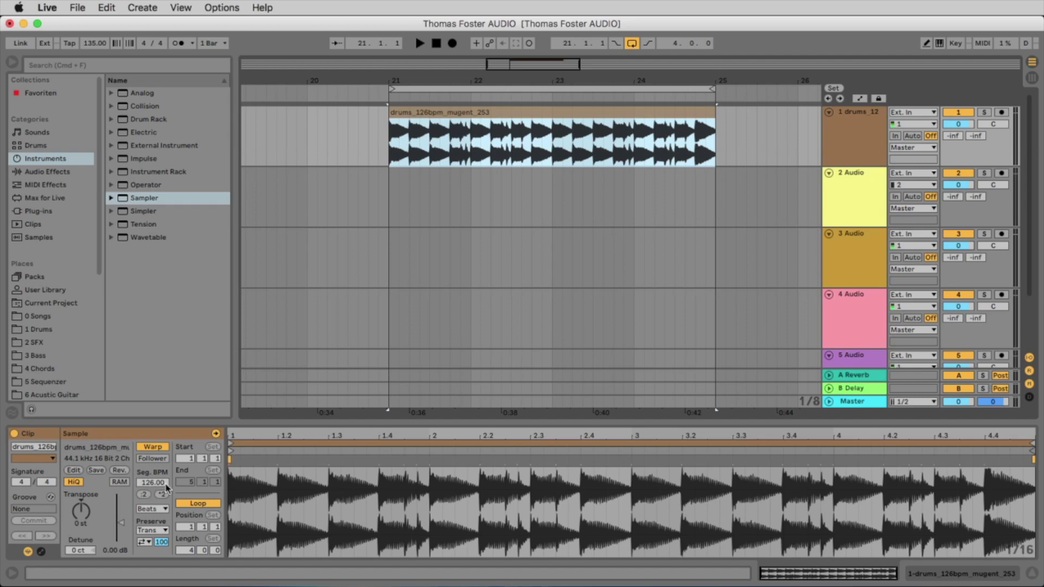
click(523, 248)
mouse_move(93, 46)
mouse_down()
mouse_move(106, 50)
mouse_move(95, 33)
mouse_move(95, 49)
mouse_move(106, 45)
mouse_up()
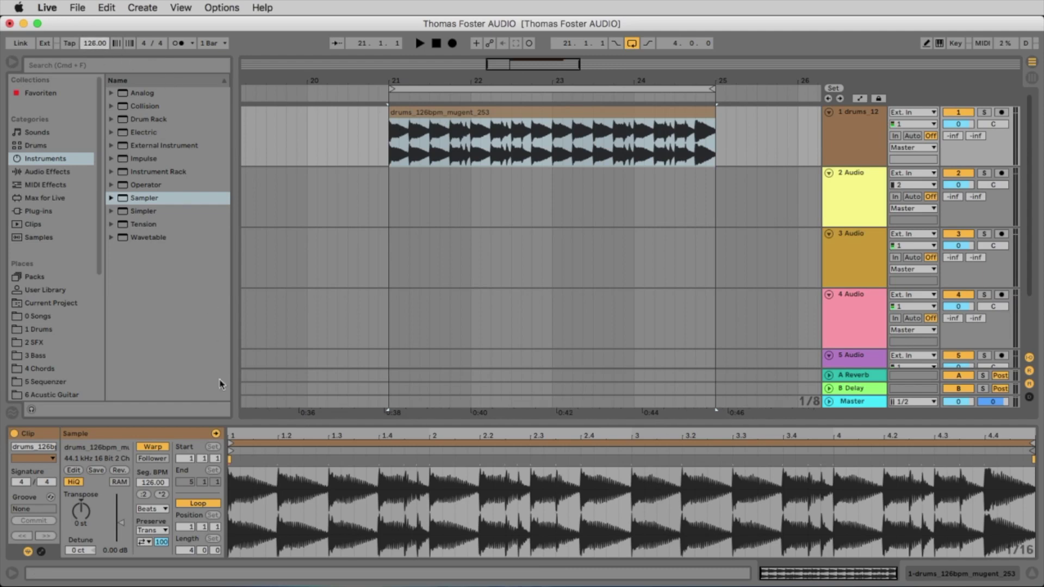
Turn off Warp for the drums clip and play it while changing the project tempo to 101 and 72 BPM
click(157, 447)
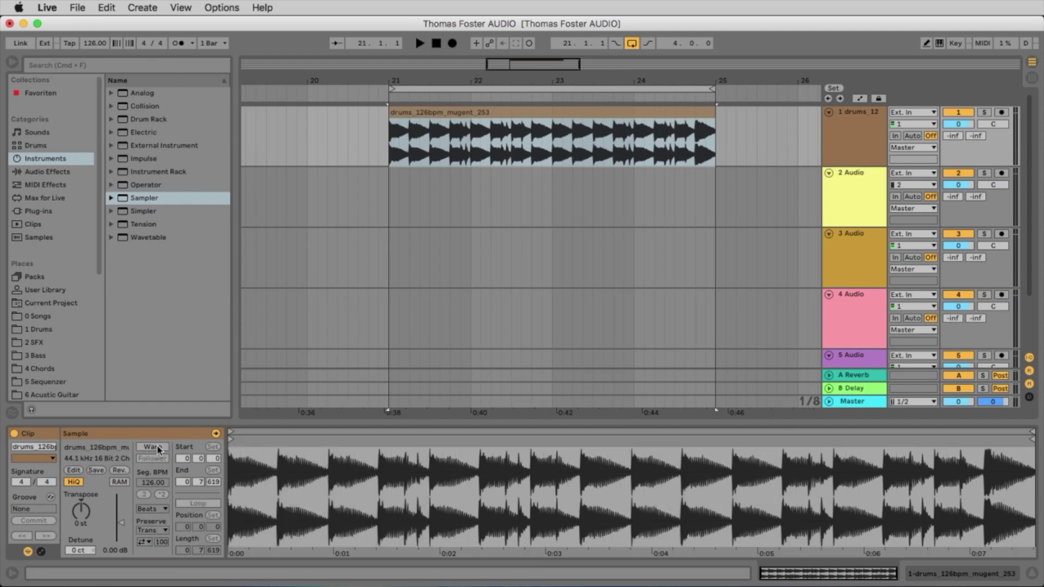
click(522, 108)
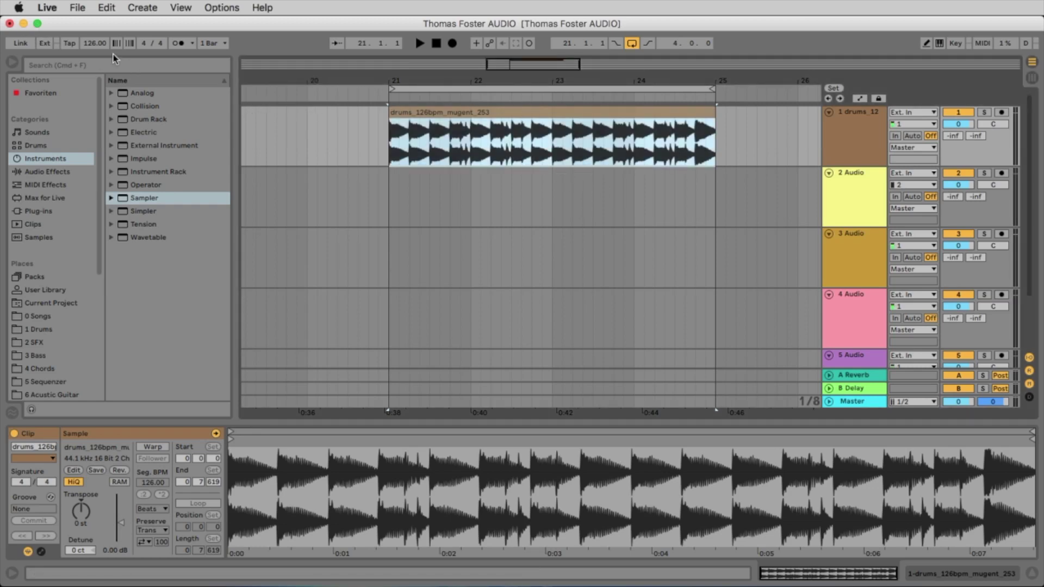
key(space)
drag(93, 45, 96, 69)
click(94, 44)
text(101)
key(Return)
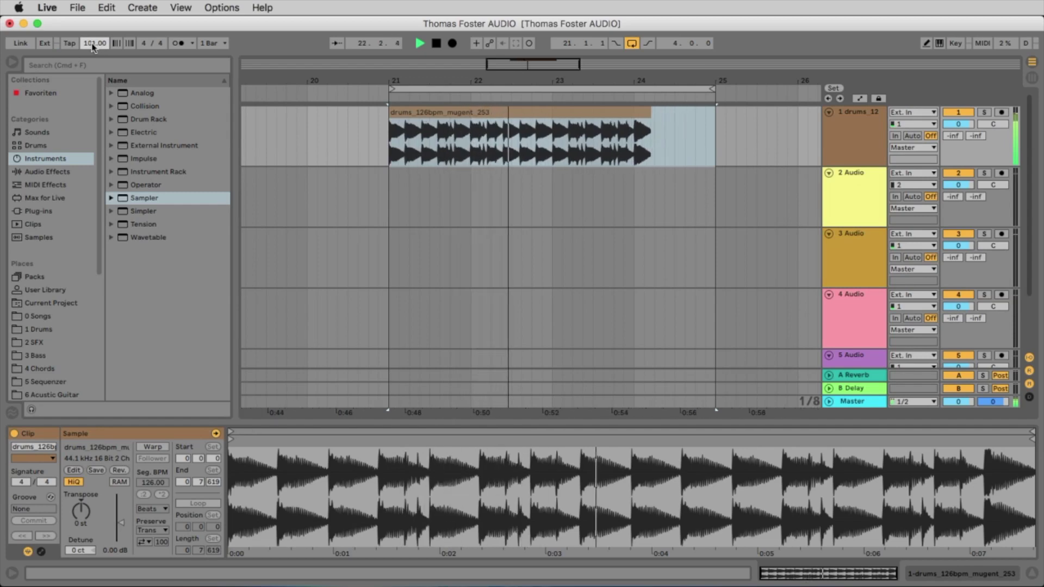
click(94, 43)
text(147)
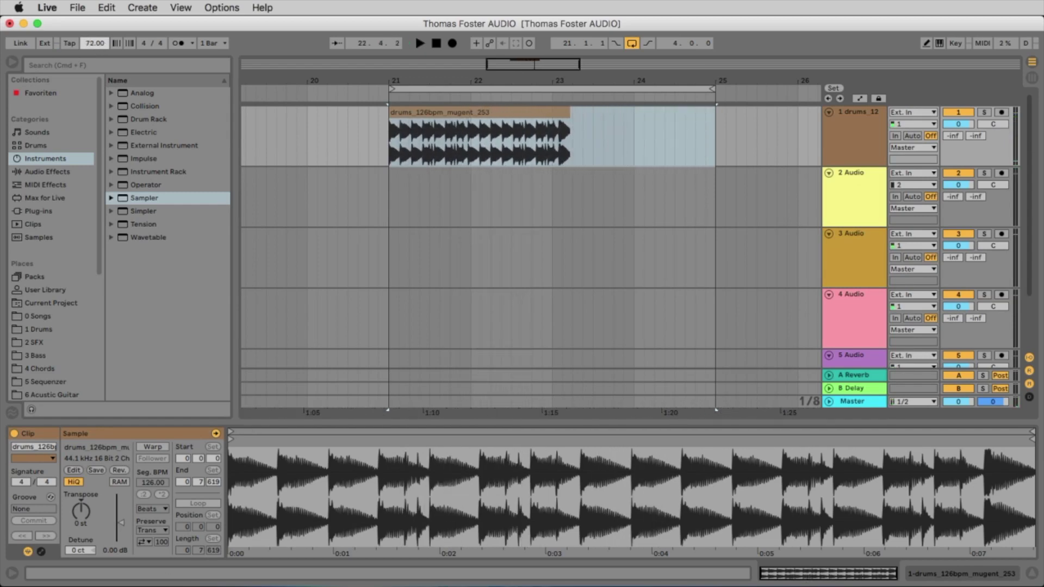
key(Return)
Set the project tempo back to 126 BPM, and try to turn Warp on again for the drums clip
drag(90, 44, 90, 92)
text(126)
key(Return)
click(164, 450)
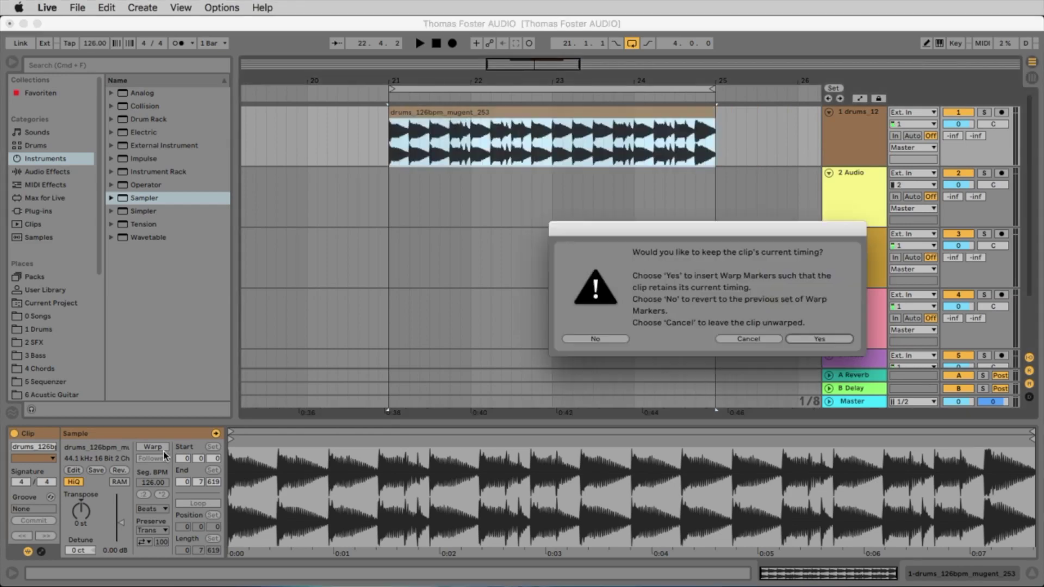
click(749, 339)
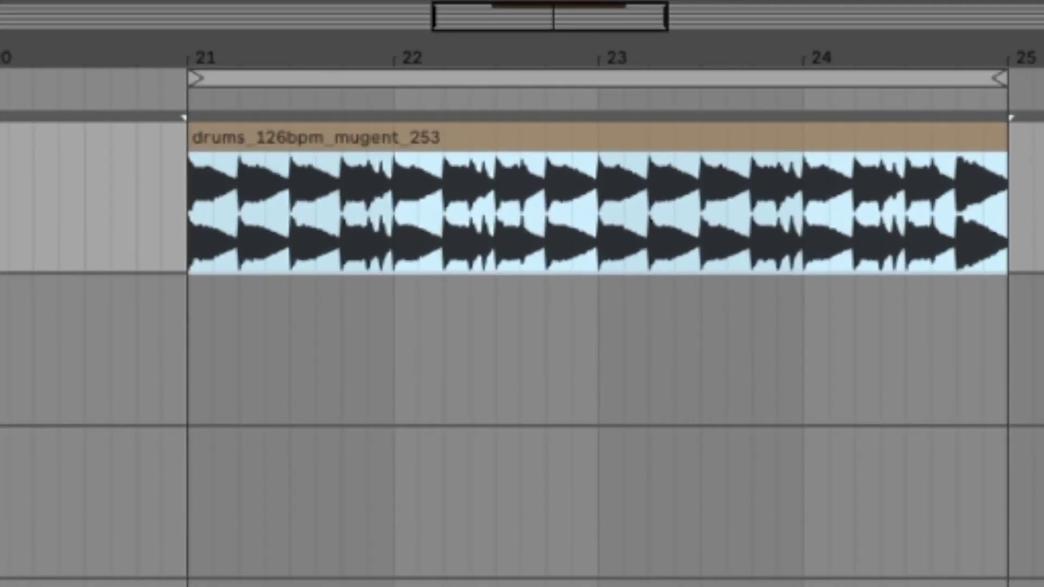
Select the drums clip, turn on its clip Loop, and play the looped sample
click(466, 362)
click(563, 149)
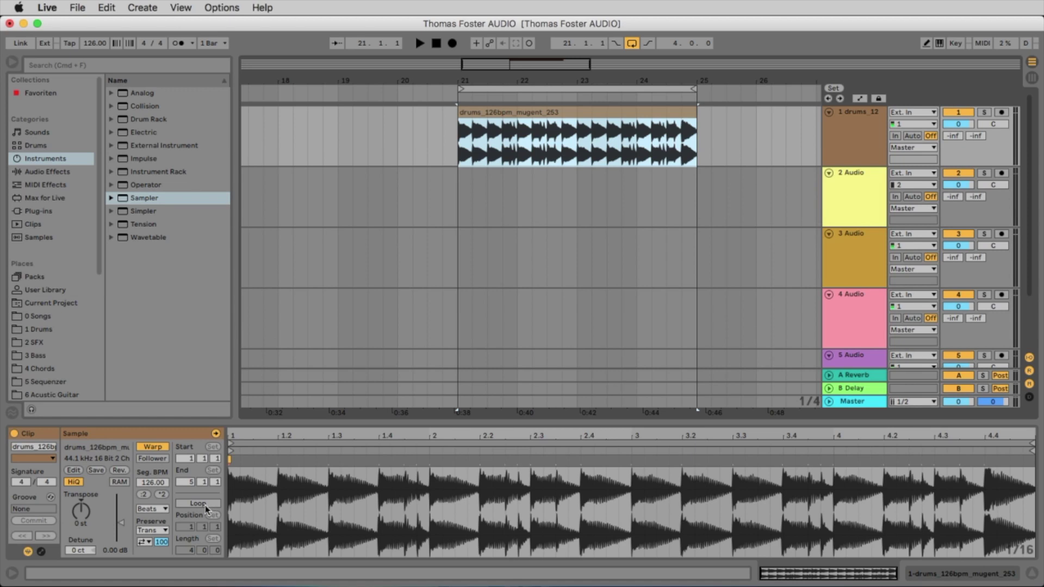
click(198, 503)
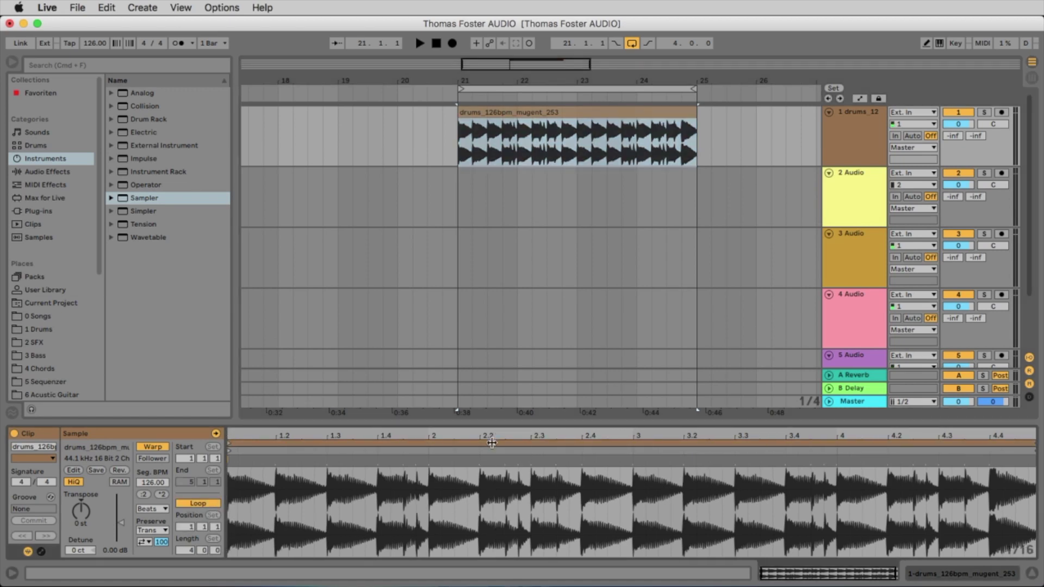
drag(477, 436, 477, 424)
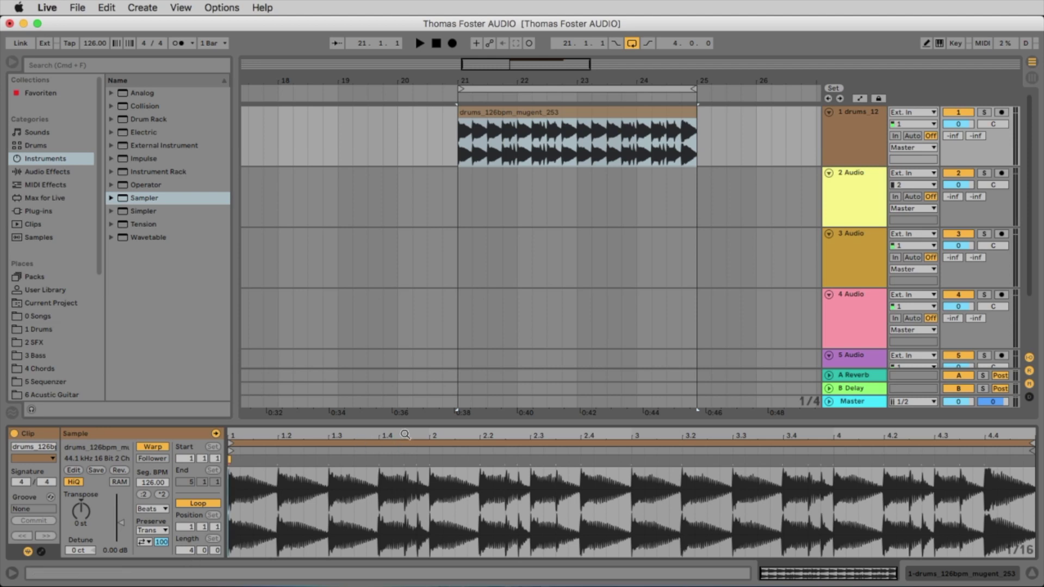
key(space)
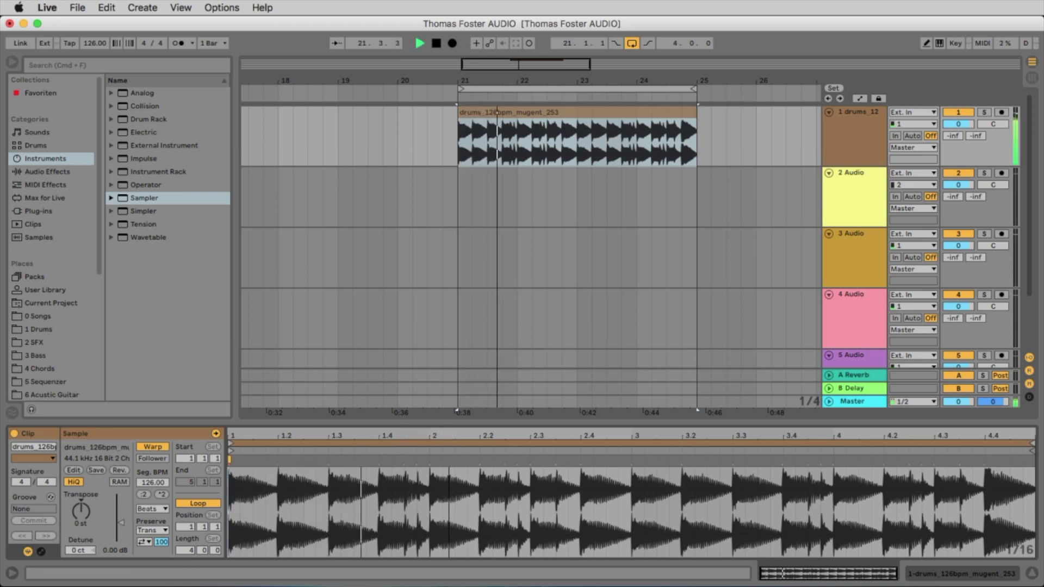
key(space)
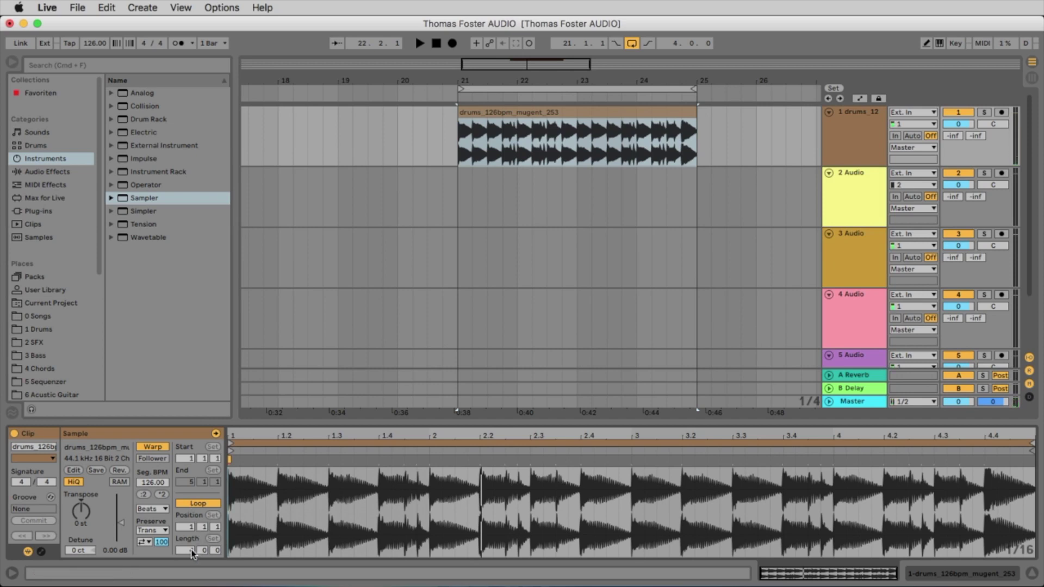
Shorten the drums clip's sample loop to one bar (1.0.0) and play it
key(Down)
key(Down)
key(Down)
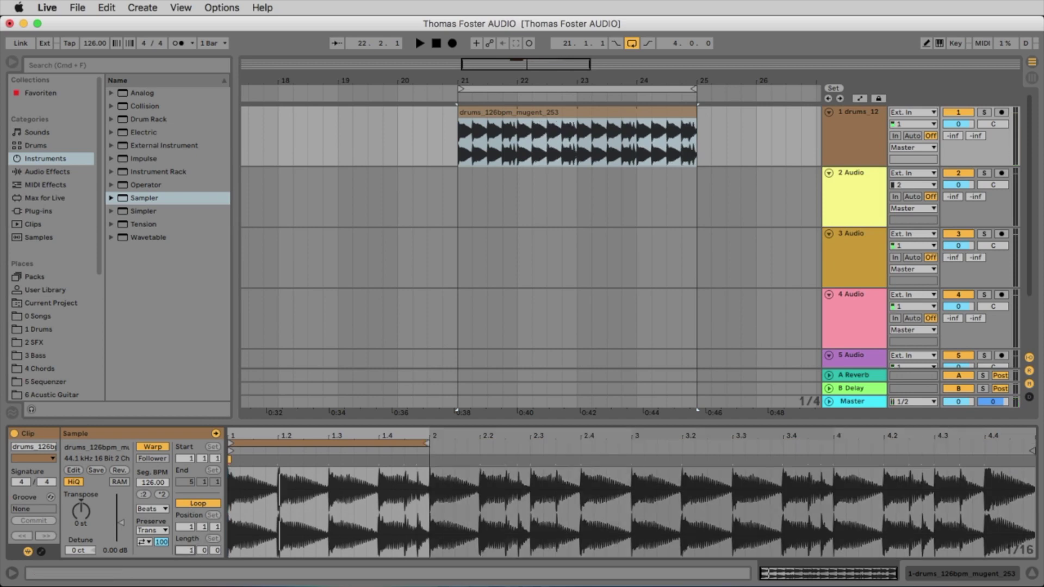
click(426, 444)
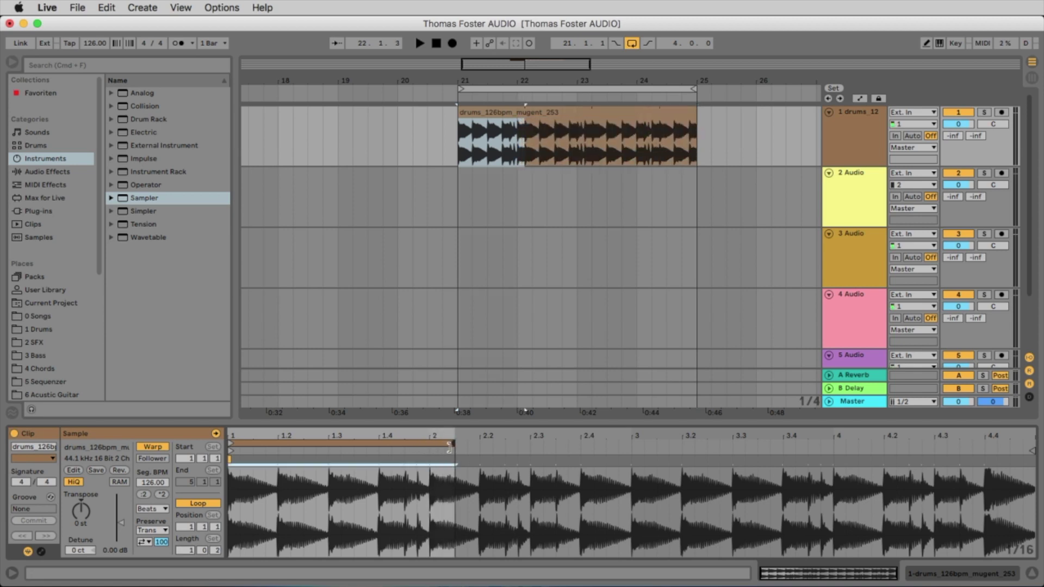
key(space)
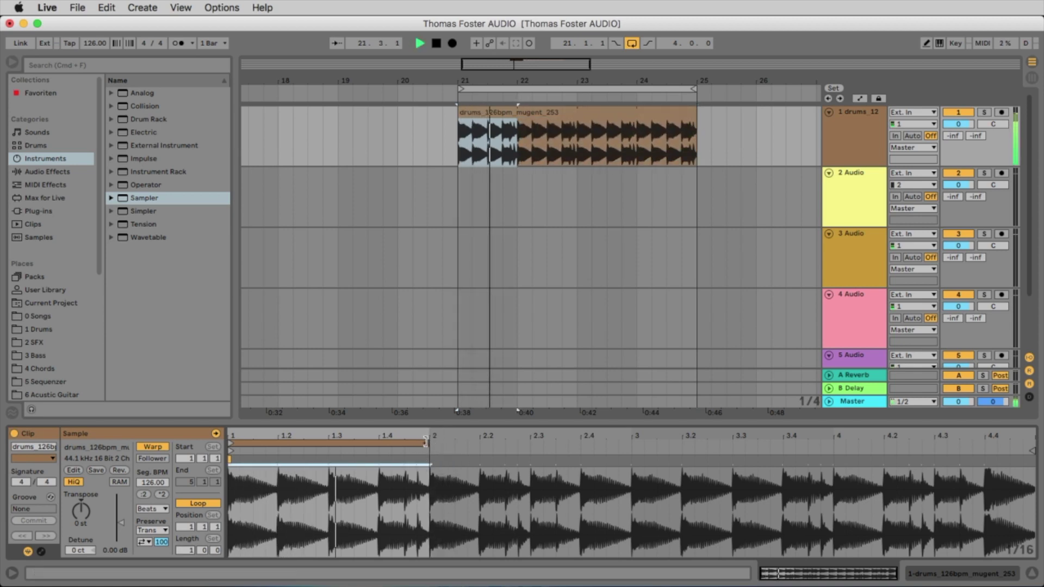
key(space)
Shorten the drums clip's sample loop in stages to 0.1.0, 0.0.2 and 0.0.1, playing each length
drag(426, 444, 269, 476)
key(space)
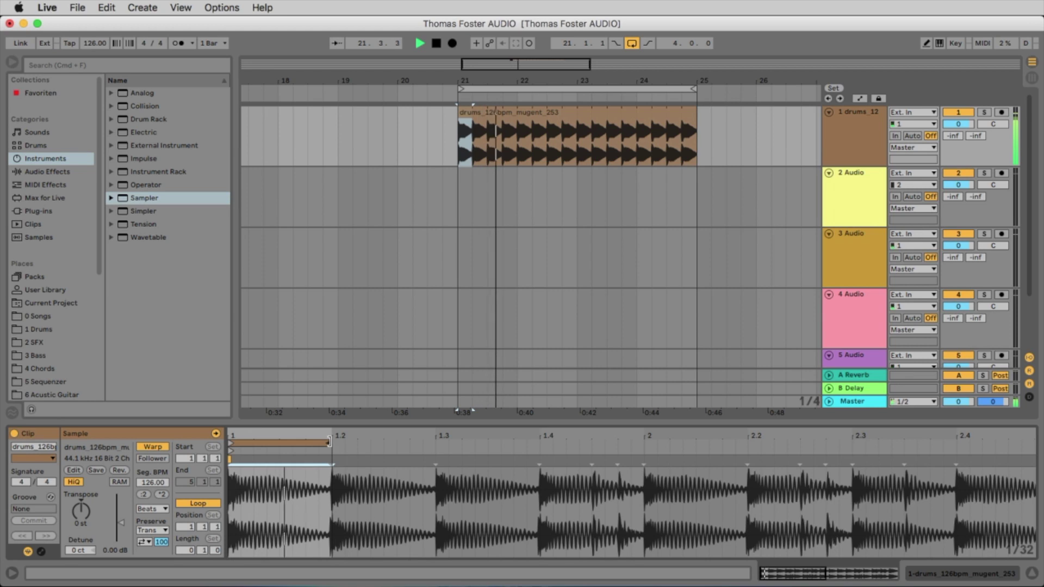
key(space)
drag(329, 442, 267, 475)
key(space)
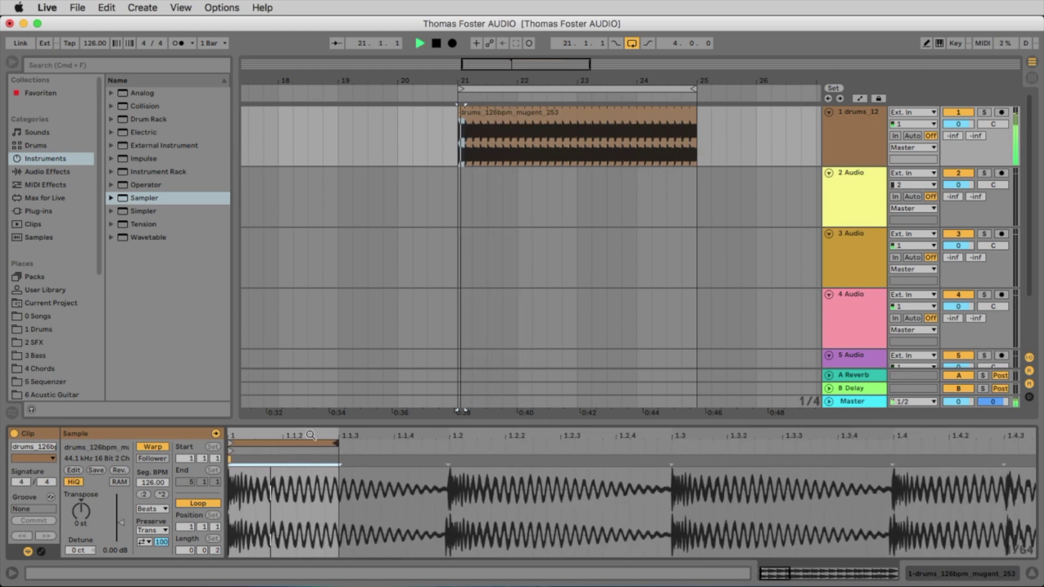
key(space)
drag(339, 445, 281, 443)
key(space)
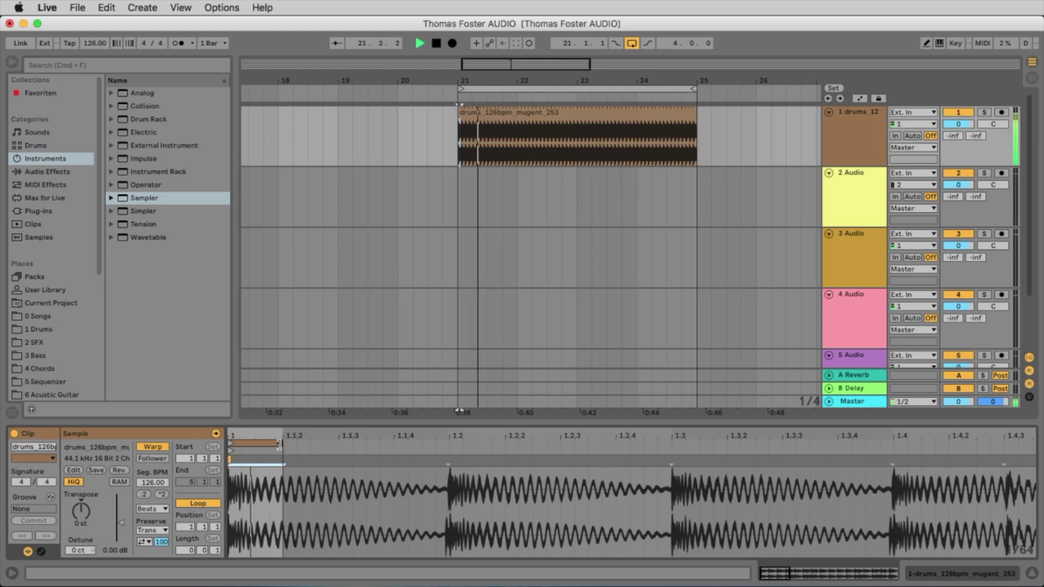
Lengthen the drums clip's sample loop to 0.1.3 from position 1.1.1 and play it
drag(291, 436, 291, 402)
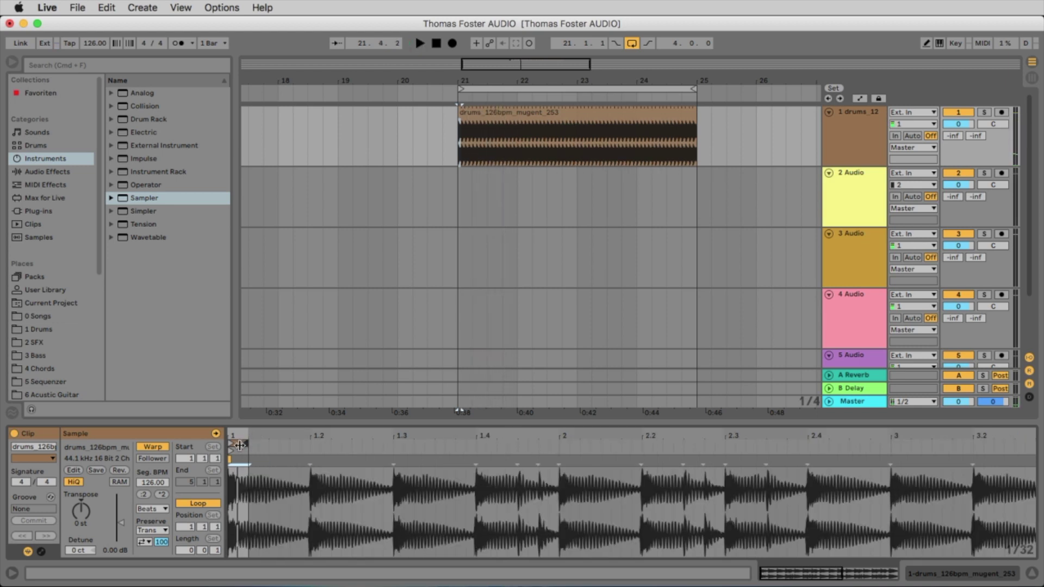
mouse_move(240, 445)
mouse_down()
mouse_move(588, 463)
mouse_move(517, 473)
mouse_move(528, 483)
mouse_move(547, 447)
mouse_move(530, 447)
mouse_move(557, 448)
mouse_move(229, 444)
mouse_up()
key(space)
key(space)
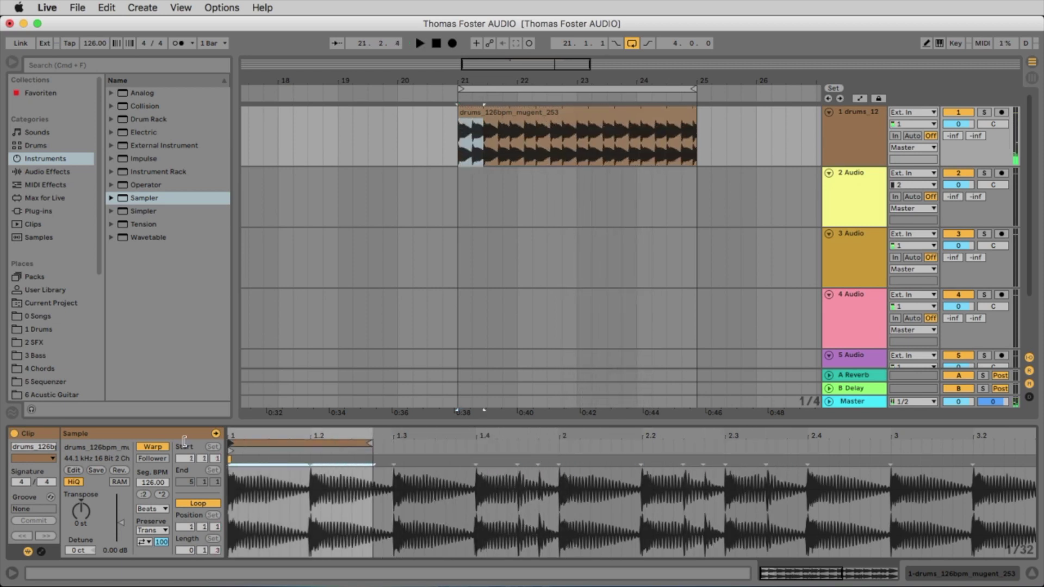
Extend the drums clip's sample loop to two bars (2.0.0) and play it
drag(366, 445, 878, 444)
key(space)
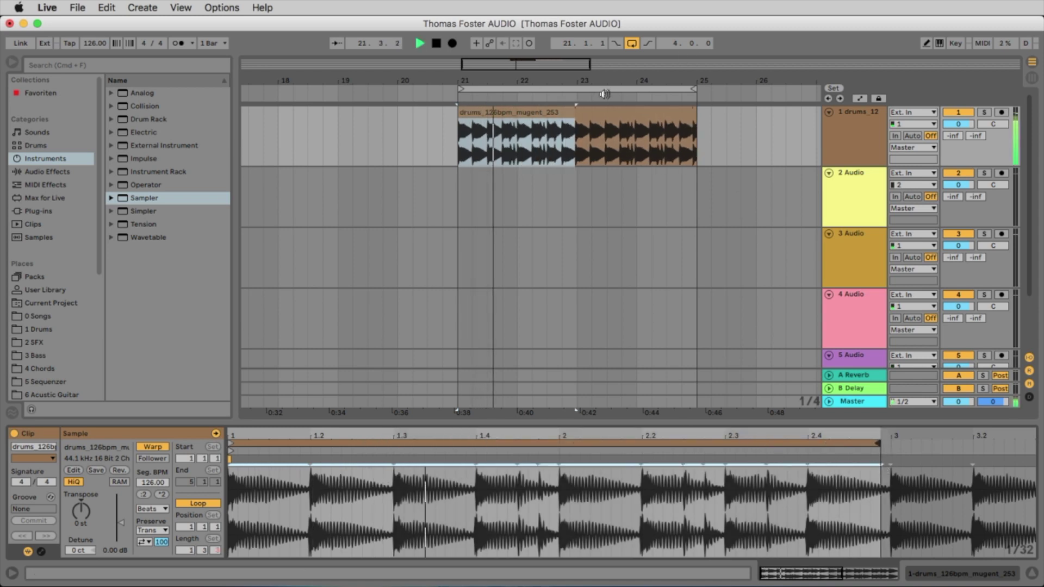
drag(881, 444, 890, 444)
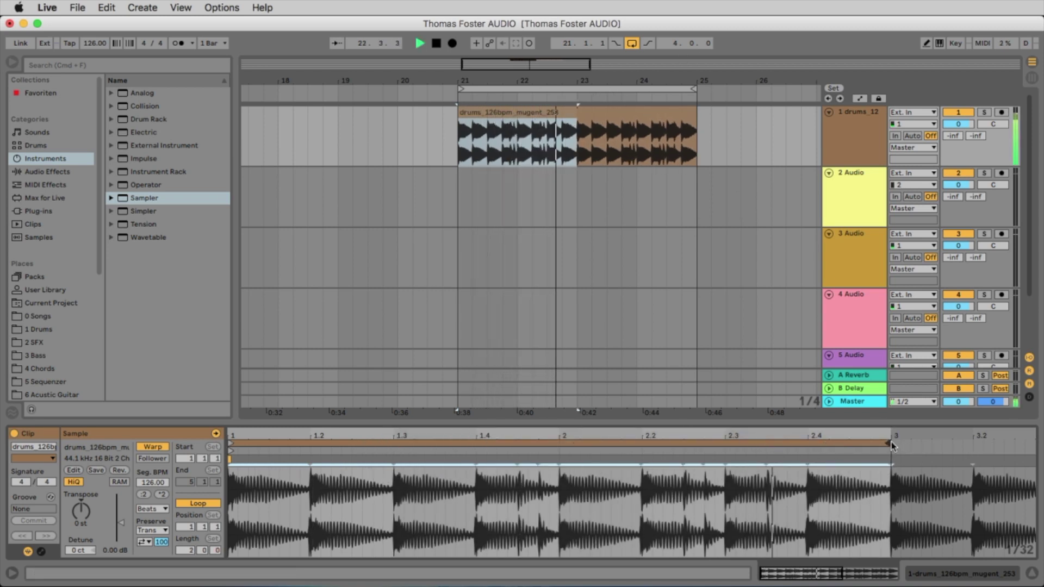
key(space)
Extend the end of the drums clip on track 1 to 33.1.1, making it 12 bars long
drag(612, 79, 507, 54)
right_click(608, 79)
click(581, 139)
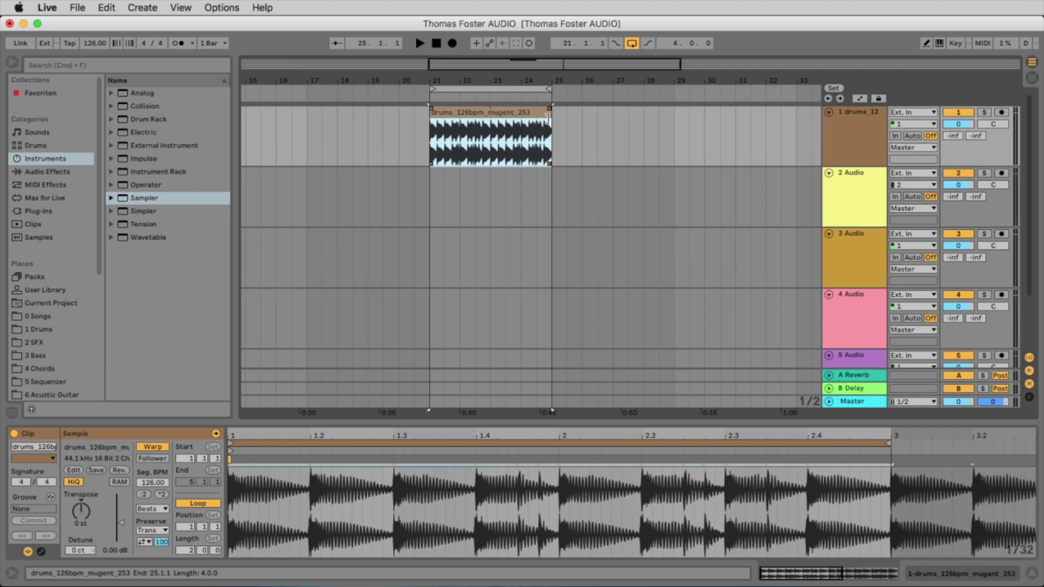
drag(547, 118, 787, 131)
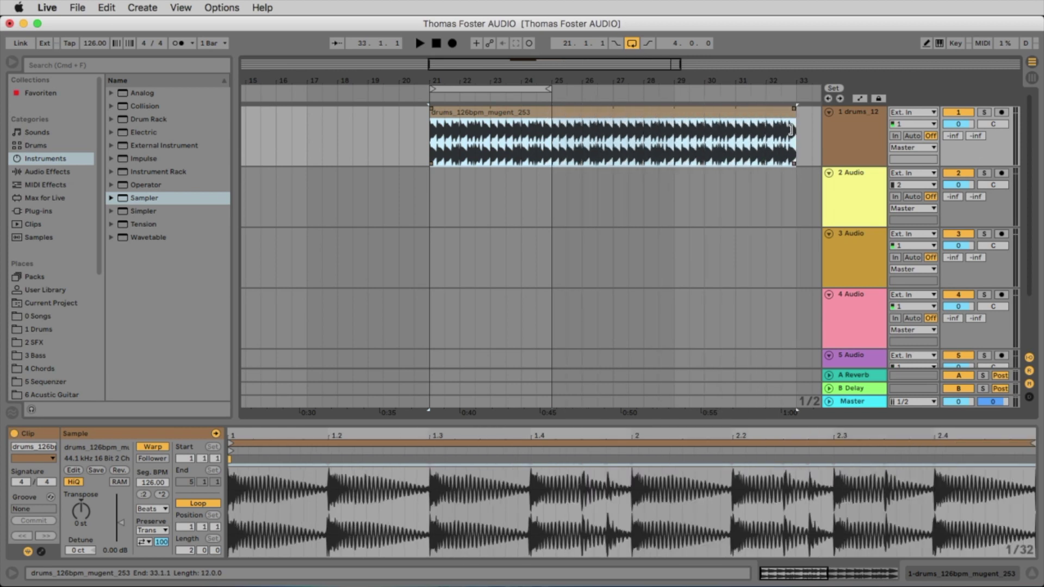
Play the extended drums clip and lengthen the arrangement loop to the clip's end at 33.1.1
key(space)
drag(662, 80, 647, 61)
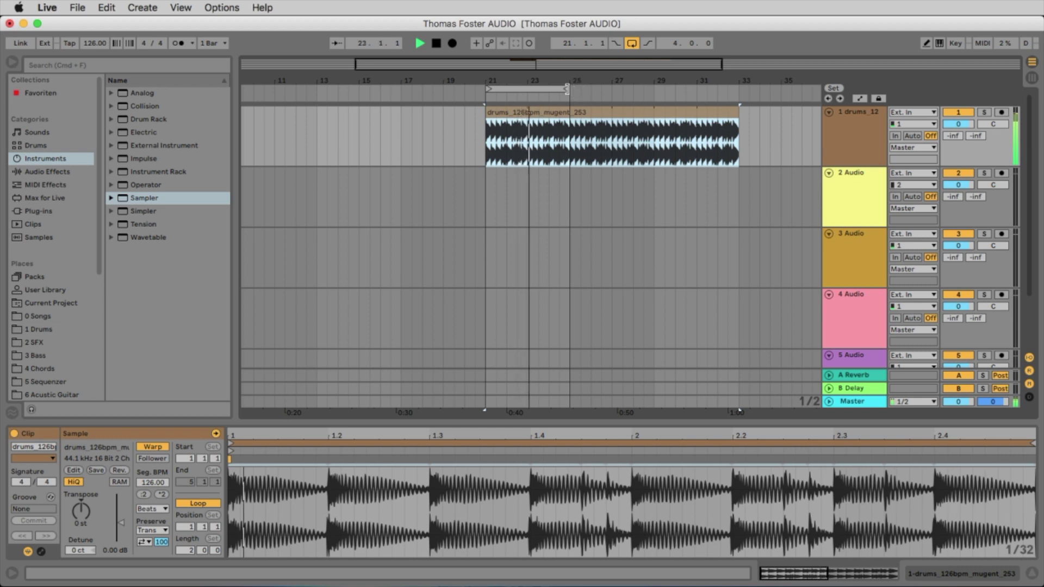
drag(567, 89, 737, 124)
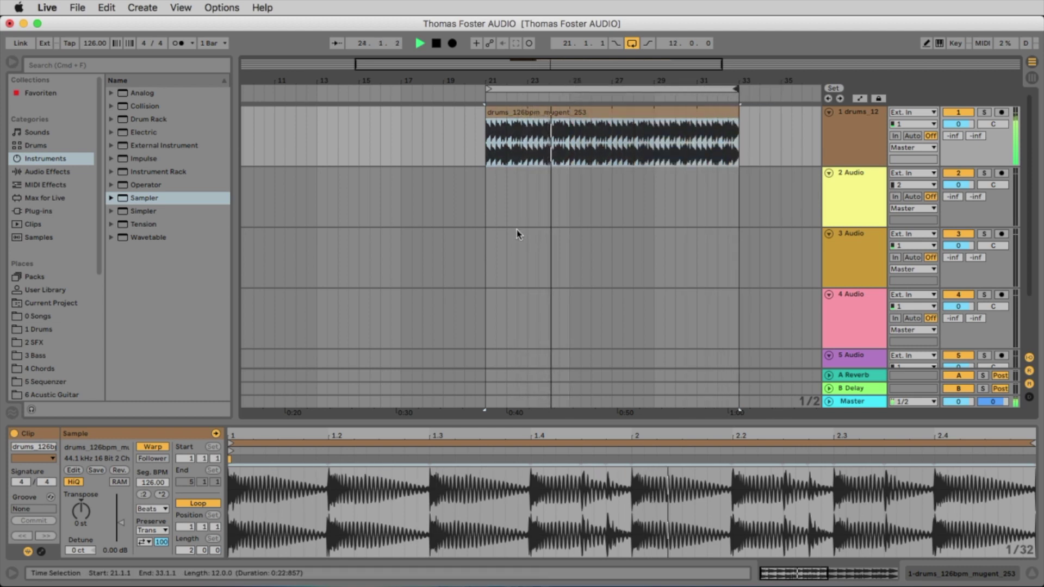
key(space)
Import bass_126bpm_a_mugent_270.wav from the Finder sample folder onto track 2 at 21.1.1, below the drums clip
key(super+Tab)
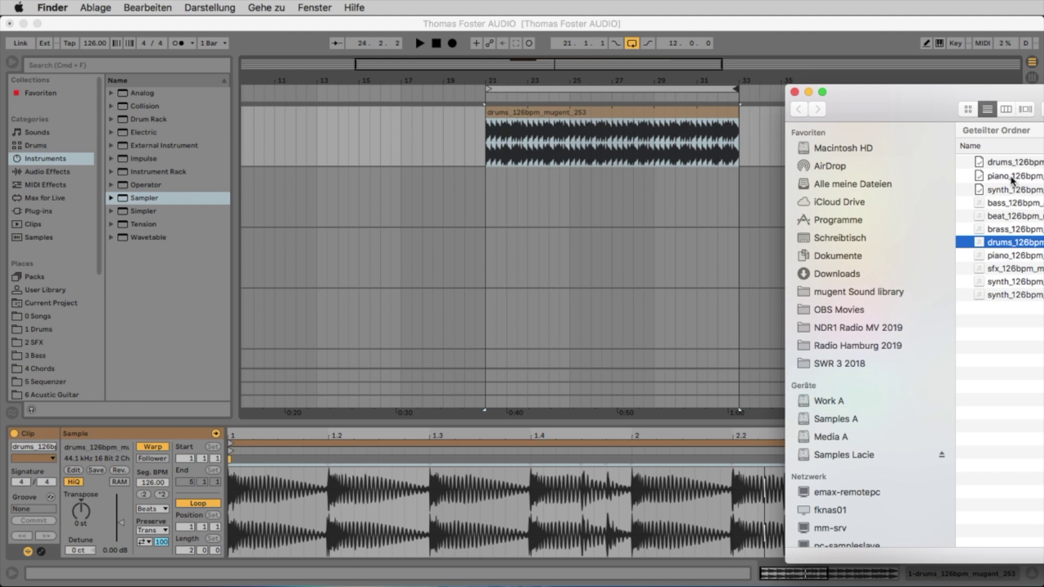
drag(953, 101, 840, 143)
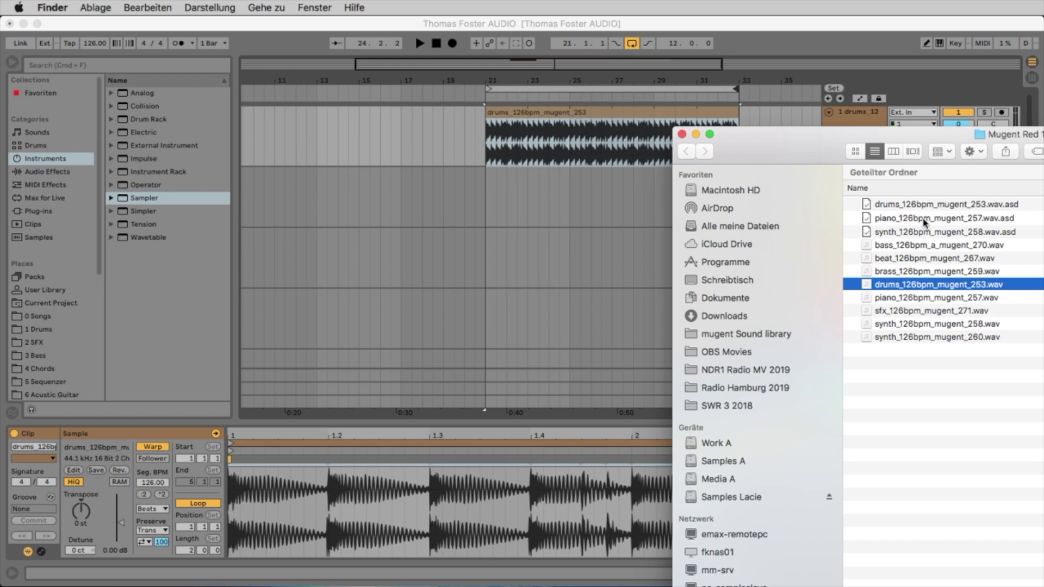
drag(898, 249, 489, 199)
click(508, 185)
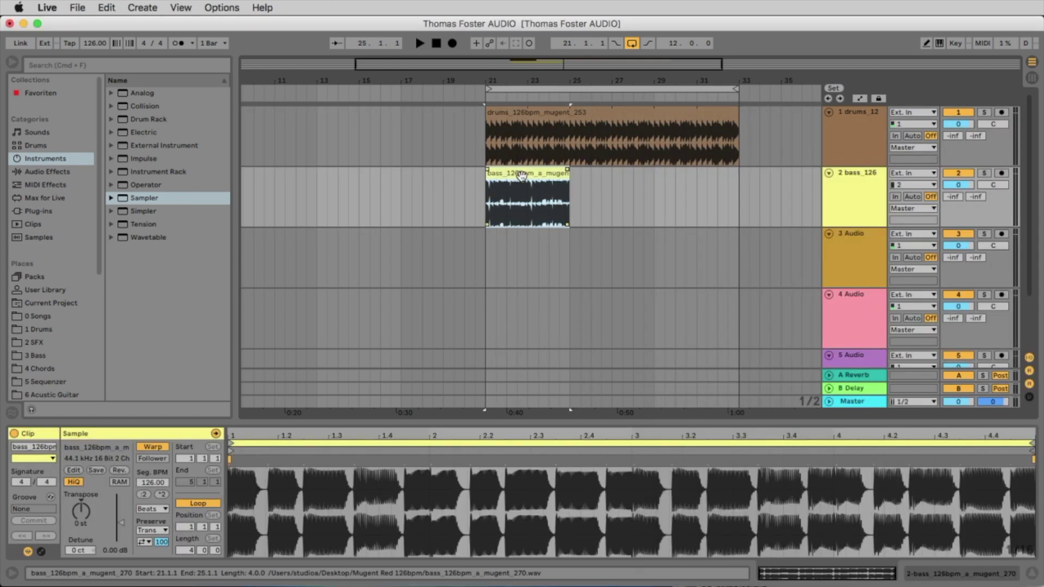
Play the arrangement and lower the volume of bass track 2 to -2.4 dB and drums track 1 to -1.0 dB
key(space)
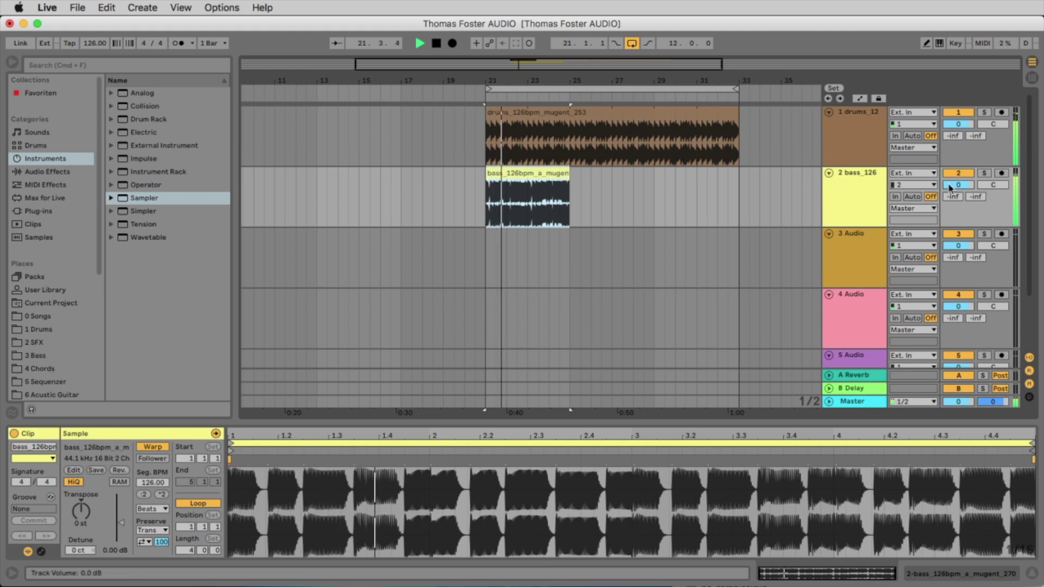
drag(951, 186, 951, 196)
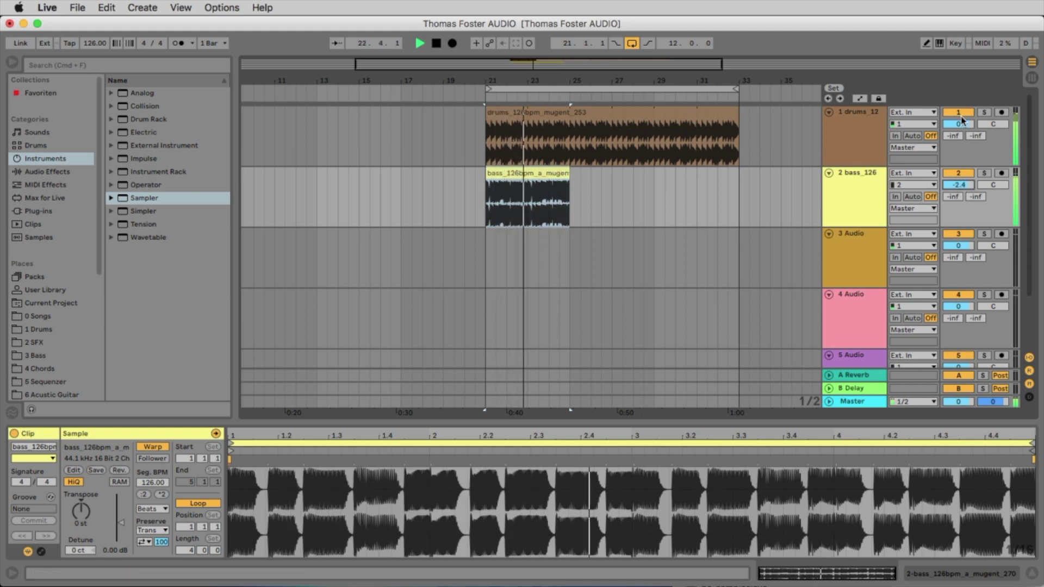
drag(959, 123, 959, 129)
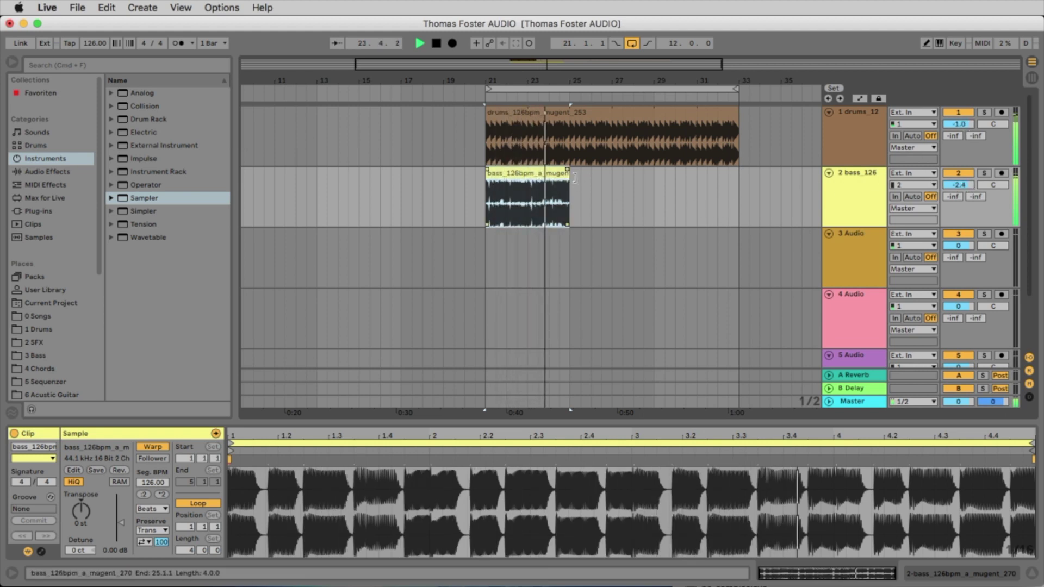
Extend the bass clip on track 2 to end at 33.1.1 with the drums clip and stop playback
drag(569, 182, 728, 179)
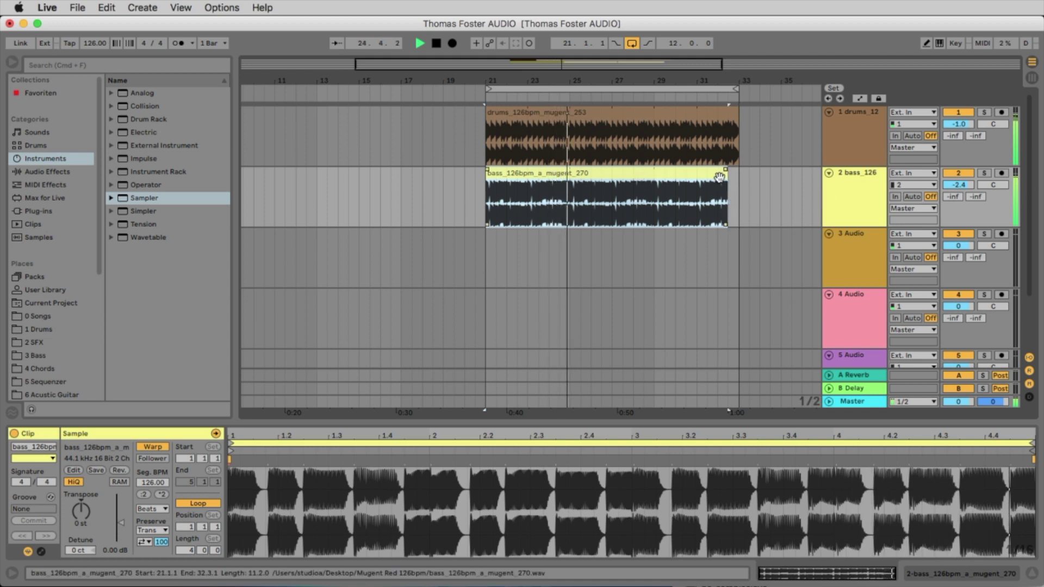
key(space)
Import piano_126bpm_mugent_257.wav from Finder onto track 3 at 21.1.1 and extend it to 33.1.1 during playback
key(super+Tab)
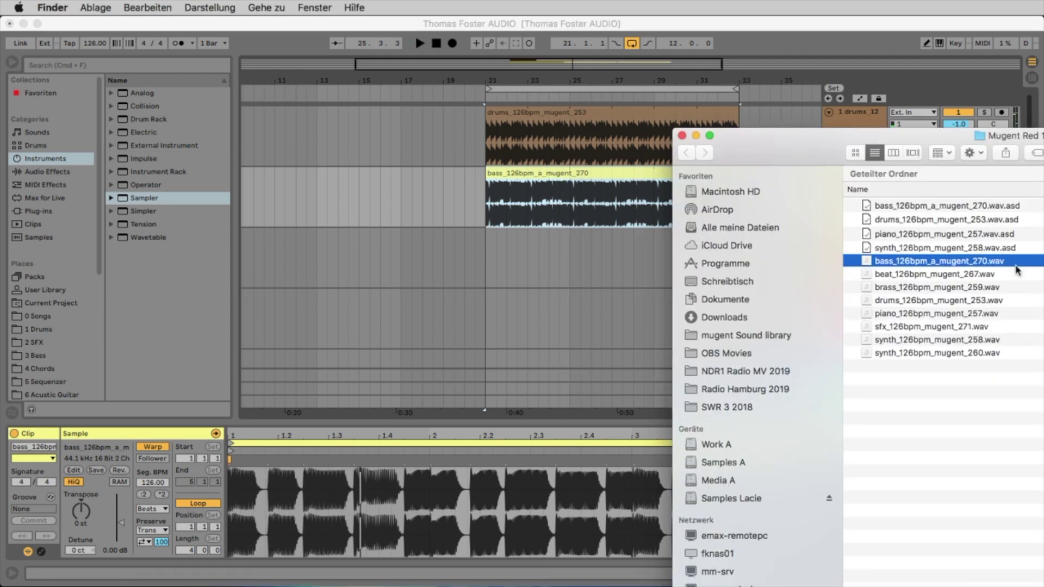
click(928, 289)
click(903, 315)
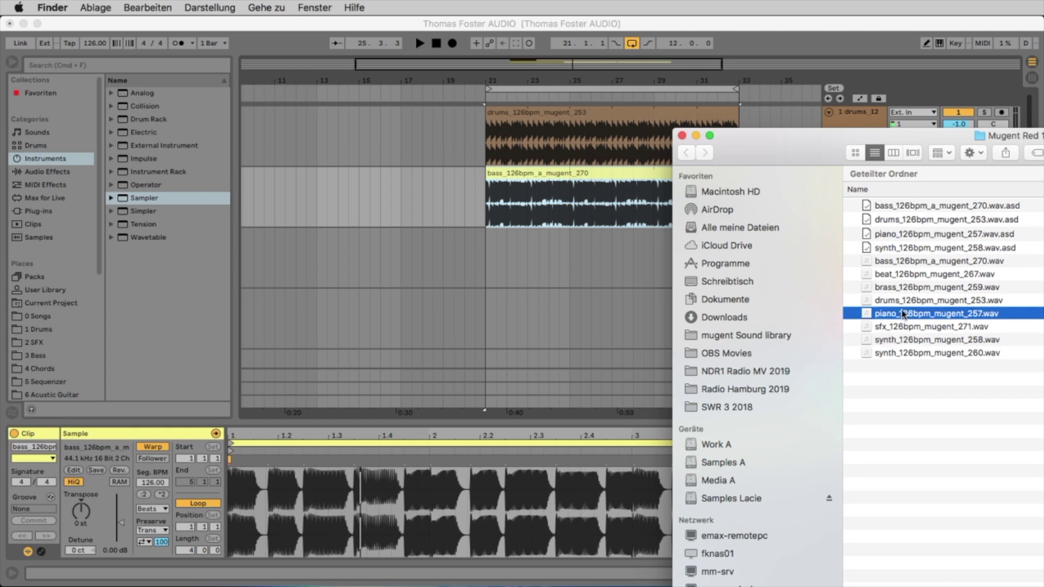
drag(903, 314, 490, 249)
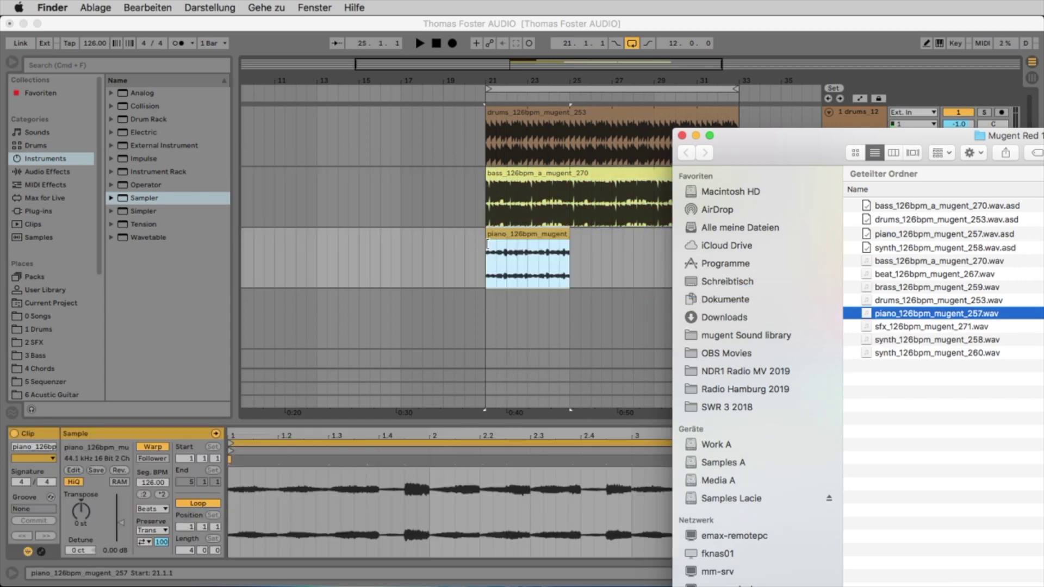
key(space)
drag(567, 238, 739, 237)
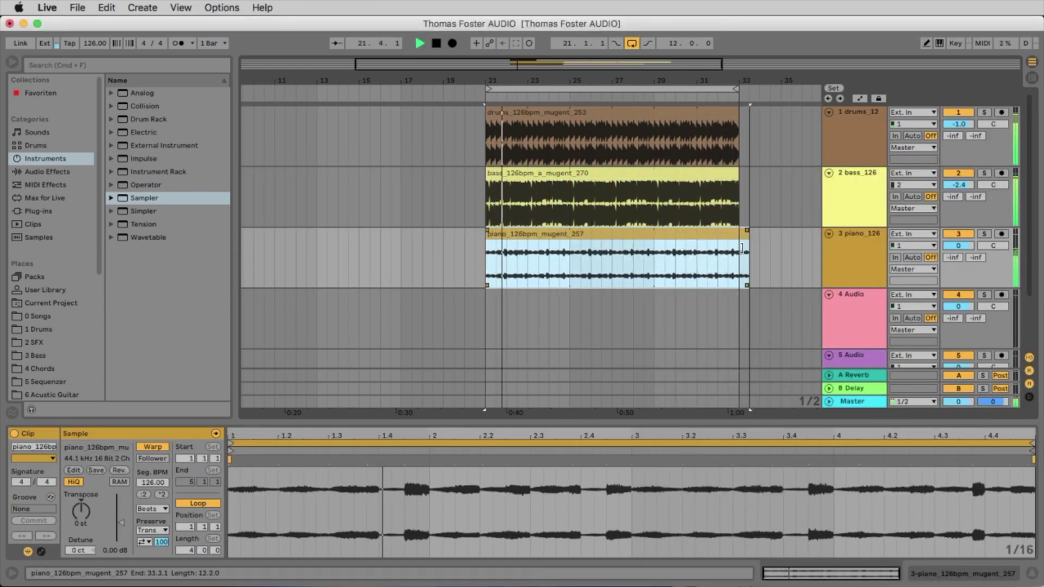
Import synth_126bpm_mugent_258.wav from Finder onto track 4 at 25.1.1 and extend it to 33.1.1
key(super+Tab)
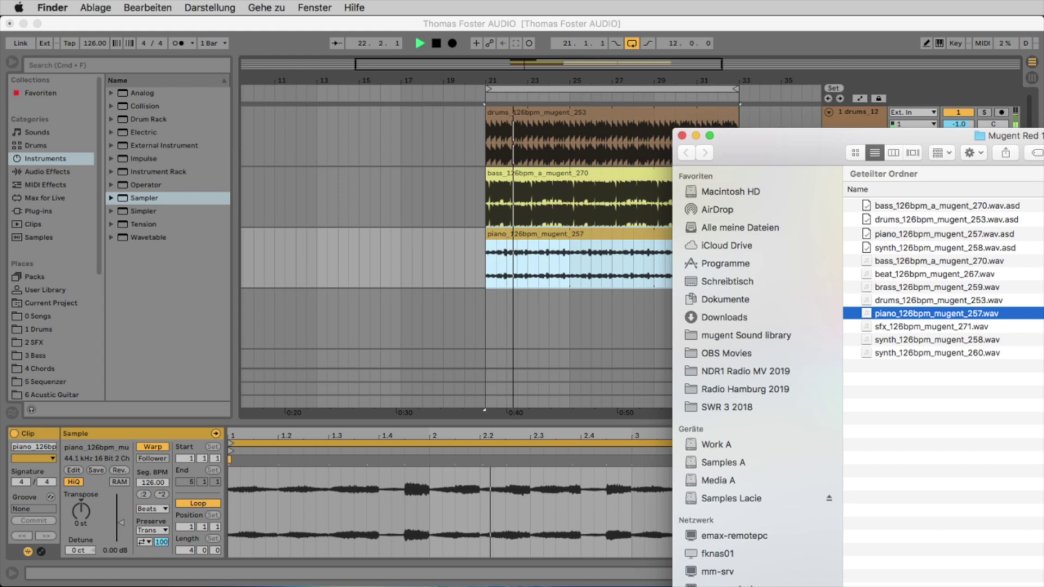
click(921, 353)
drag(917, 341, 570, 311)
click(576, 304)
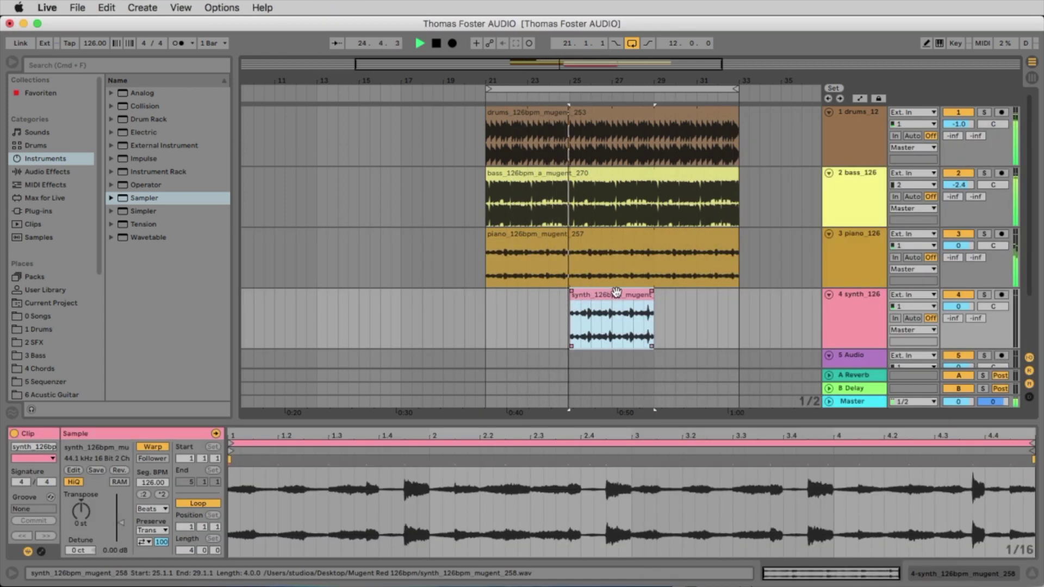
drag(653, 297, 739, 302)
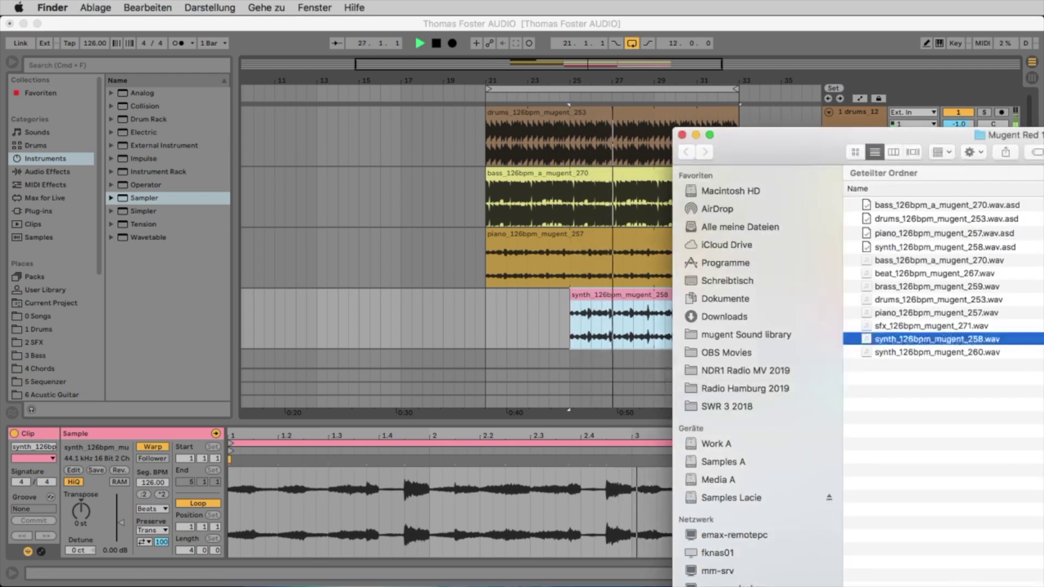
Import brass_126bpm_mugent_259.wav from Finder onto track 5 and position the clip from 29.1.1 to 33.1.1
key(super+Tab)
drag(892, 286, 635, 332)
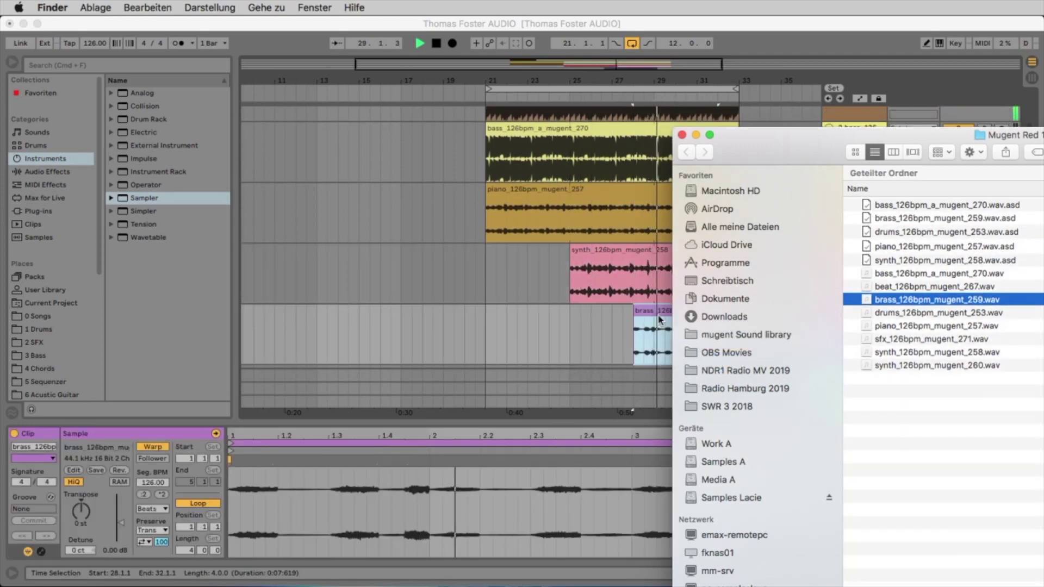
click(686, 310)
drag(686, 310, 702, 312)
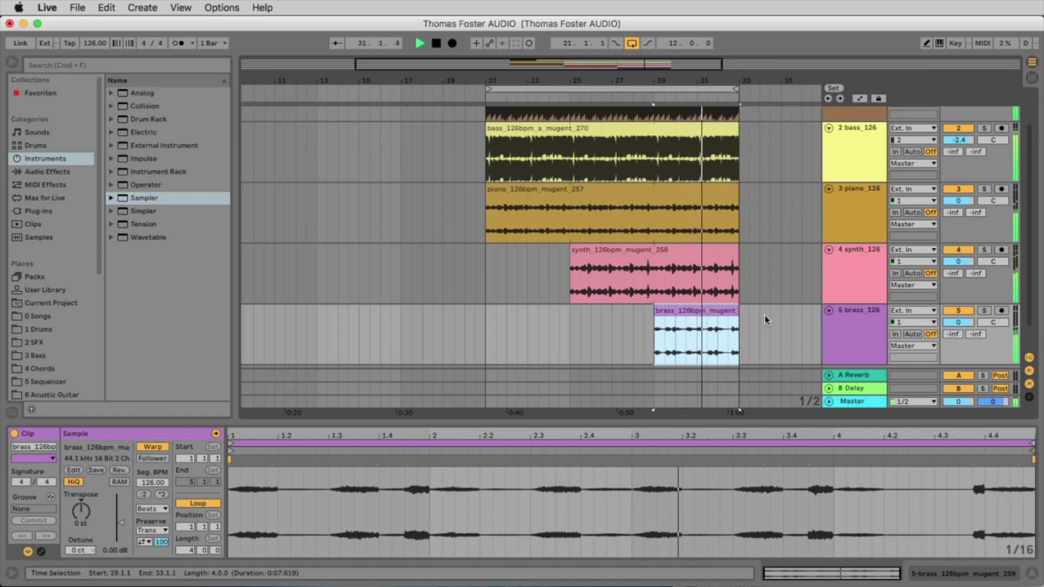
Import synth_126bpm_mugent_260.wav from Finder into the empty area below the tracks, creating track 6 with the clip at 25.1.1
scroll(762, 314, down, 2)
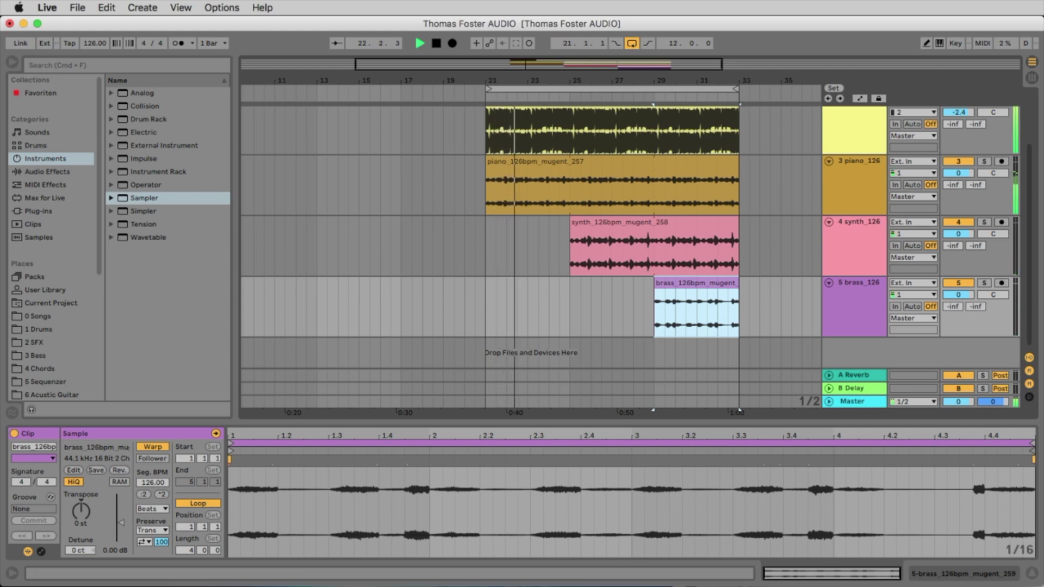
key(super+Tab)
drag(887, 367, 575, 350)
click(599, 313)
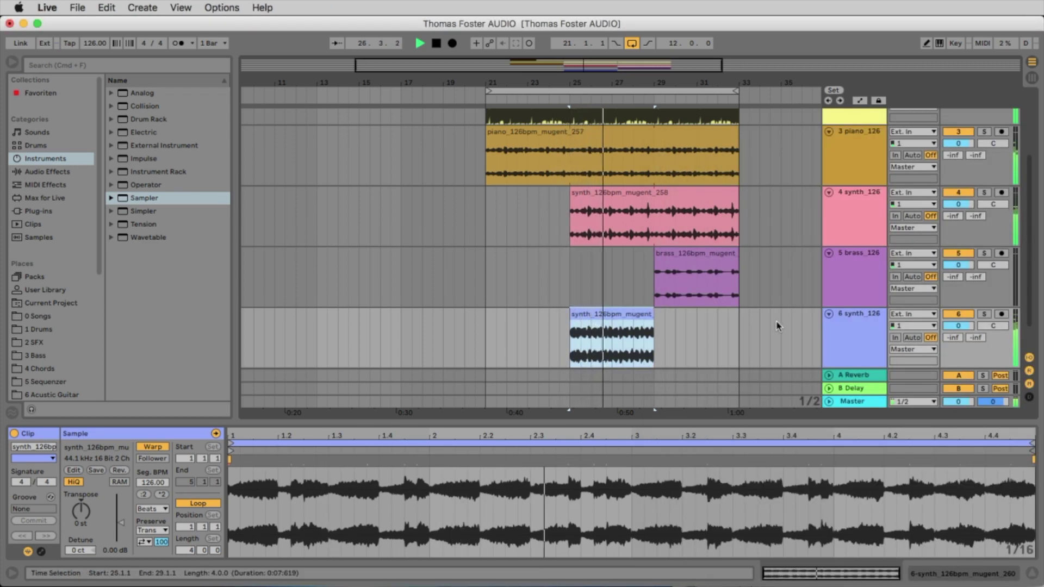
Hide the clip detail view so all six tracks fit in the arrangement, and stop playback
scroll(814, 348, up, 3)
drag(622, 77, 622, 66)
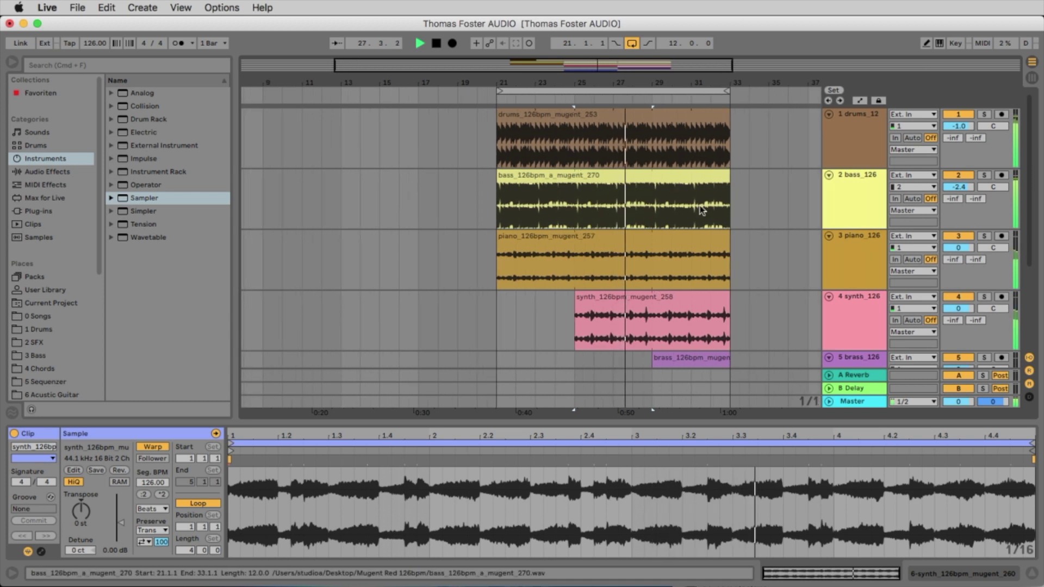
scroll(700, 206, down, 1)
scroll(699, 205, up, 2)
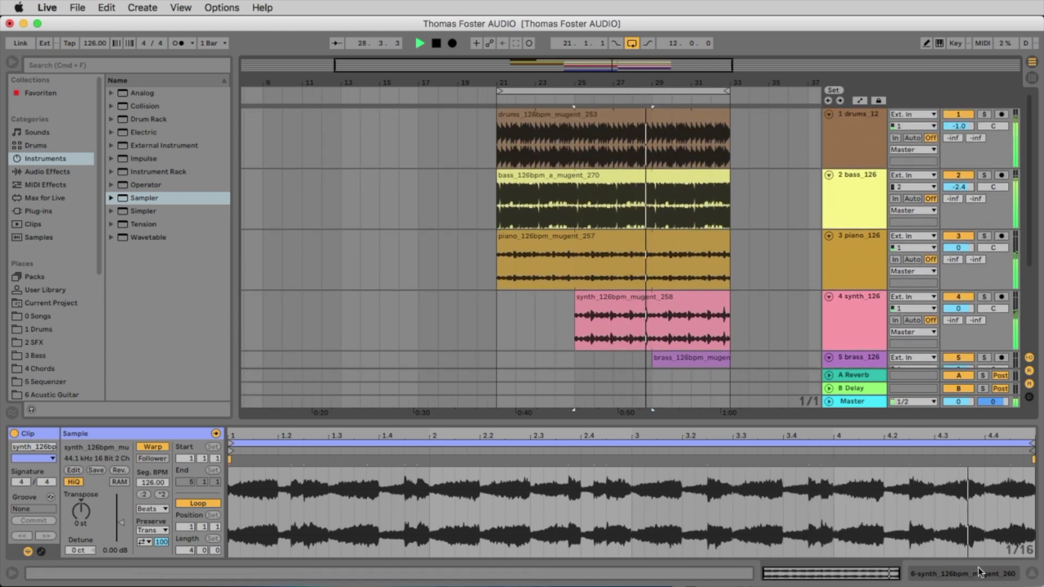
drag(900, 422, 906, 504)
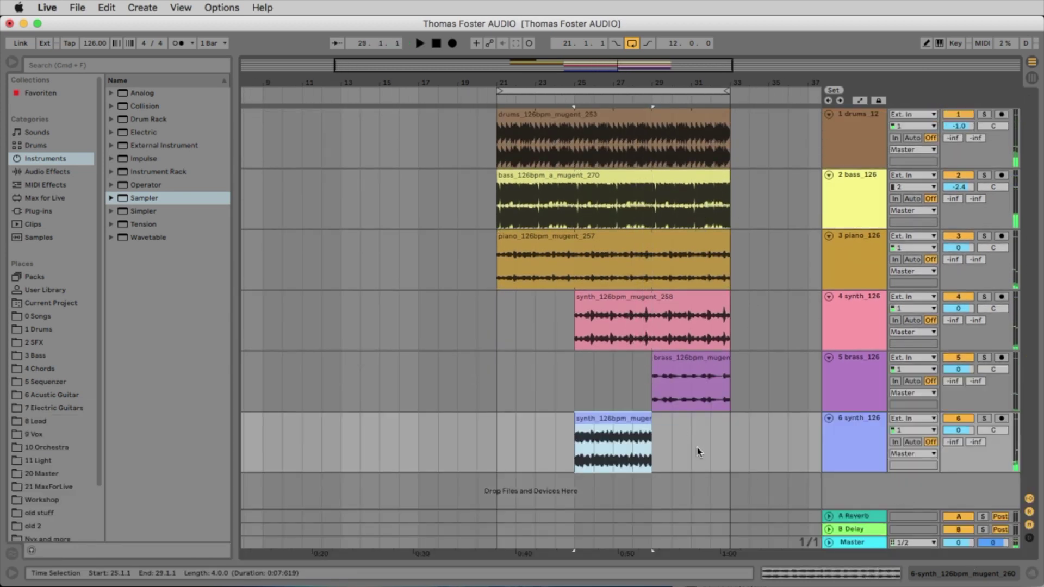
click(624, 422)
key(r)
key(super+z)
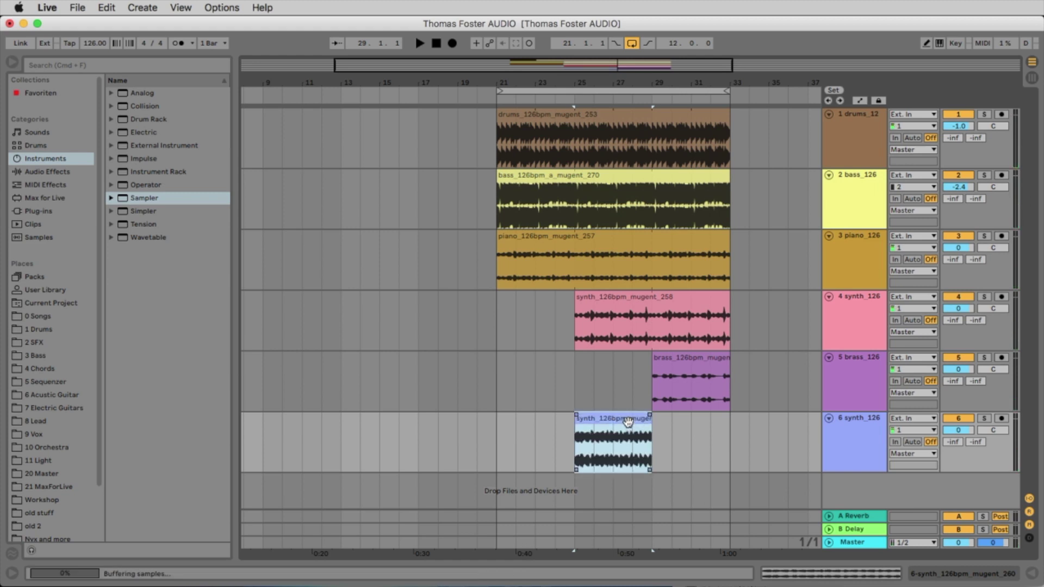
Deactivate the synth_126bpm_mugent_260 clip on track 6, reactivate it, and deactivate it again
click(658, 438)
click(629, 418)
key(0)
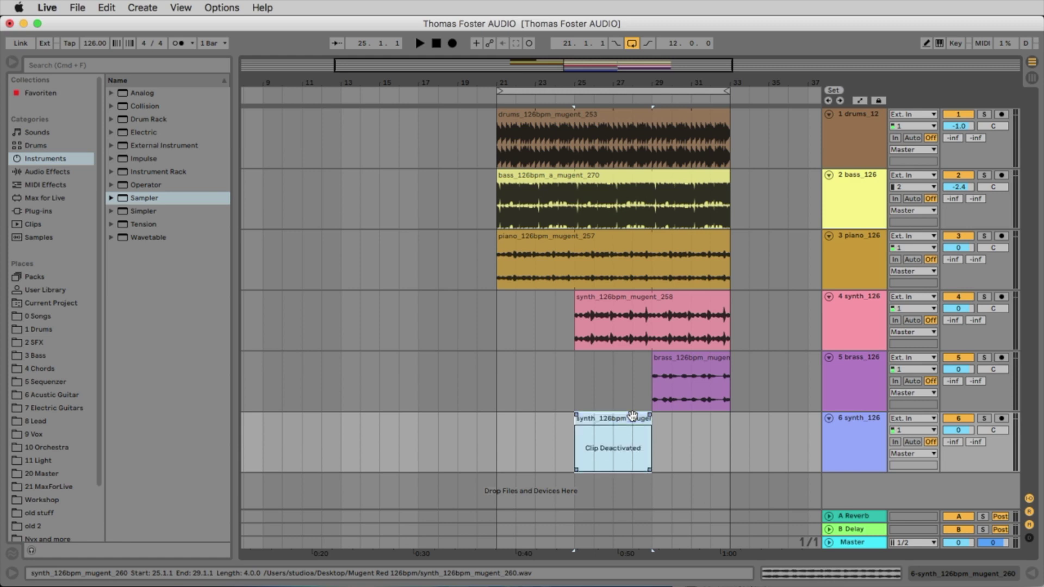
key(0)
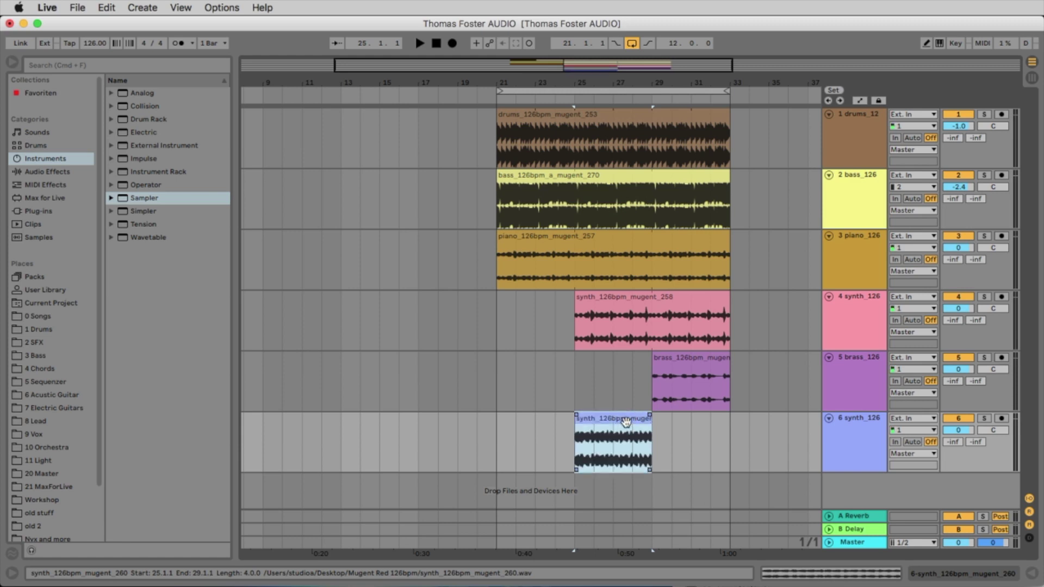
key(0)
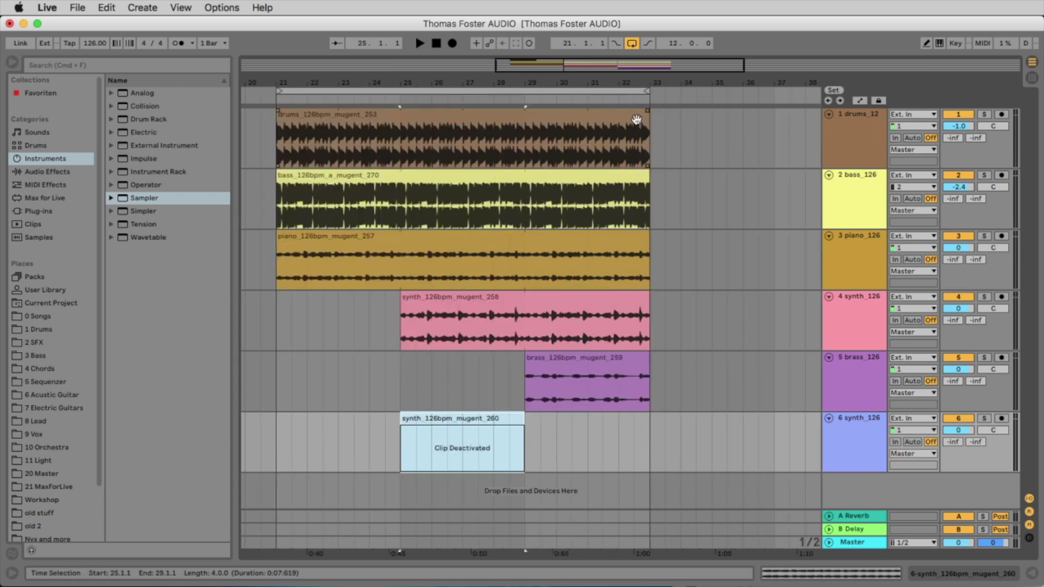
Play the end of the arrangement from about bar 31, stop, and select the drums clip on track 1
click(589, 155)
key(space)
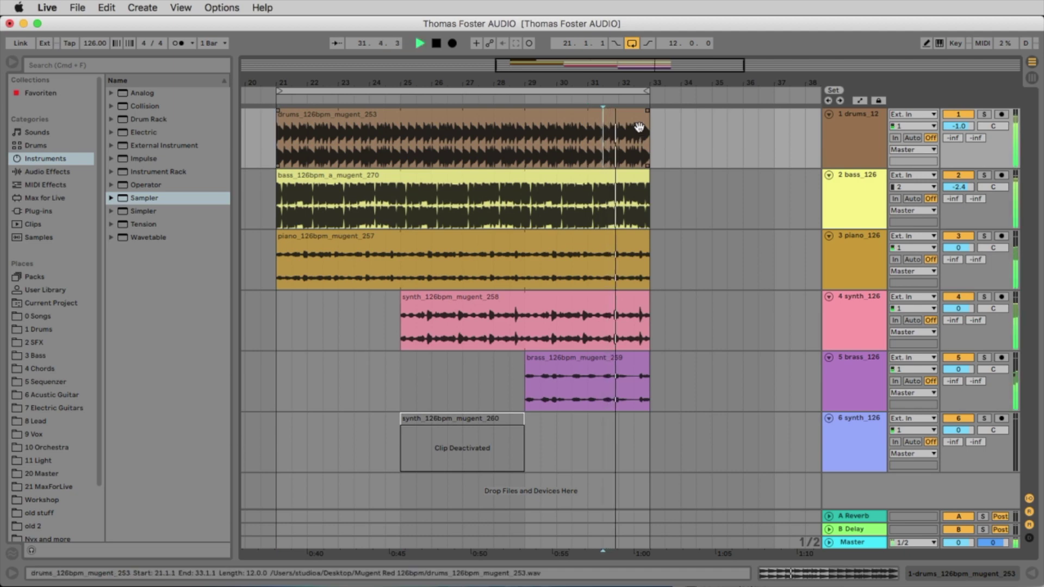
click(646, 117)
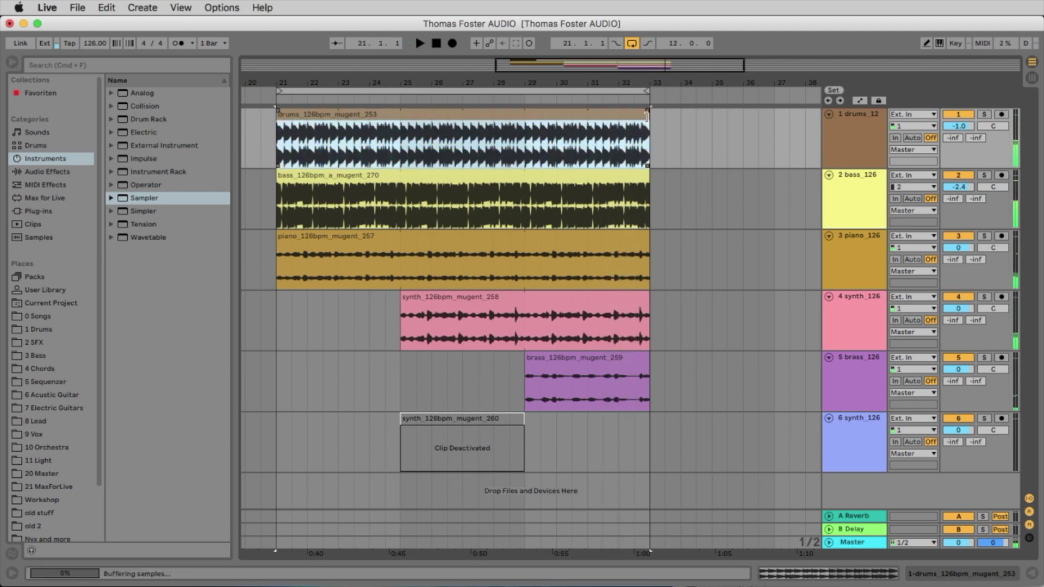
Shorten the drums clip on track 1 to end at 32.1.1 and play from 31.3.3
scroll(636, 117, up, 3)
drag(673, 119, 577, 118)
click(540, 154)
key(space)
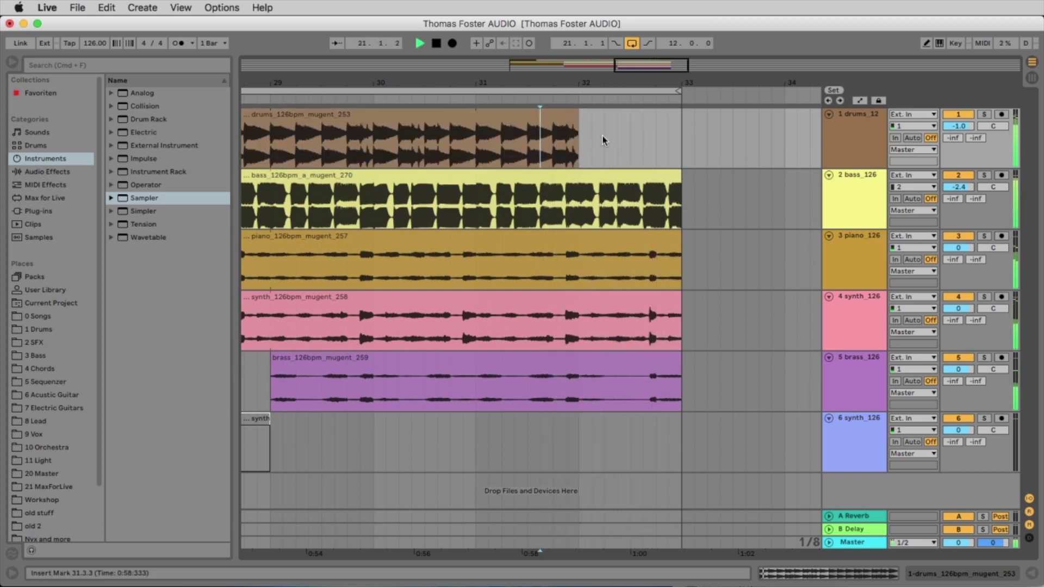
key(space)
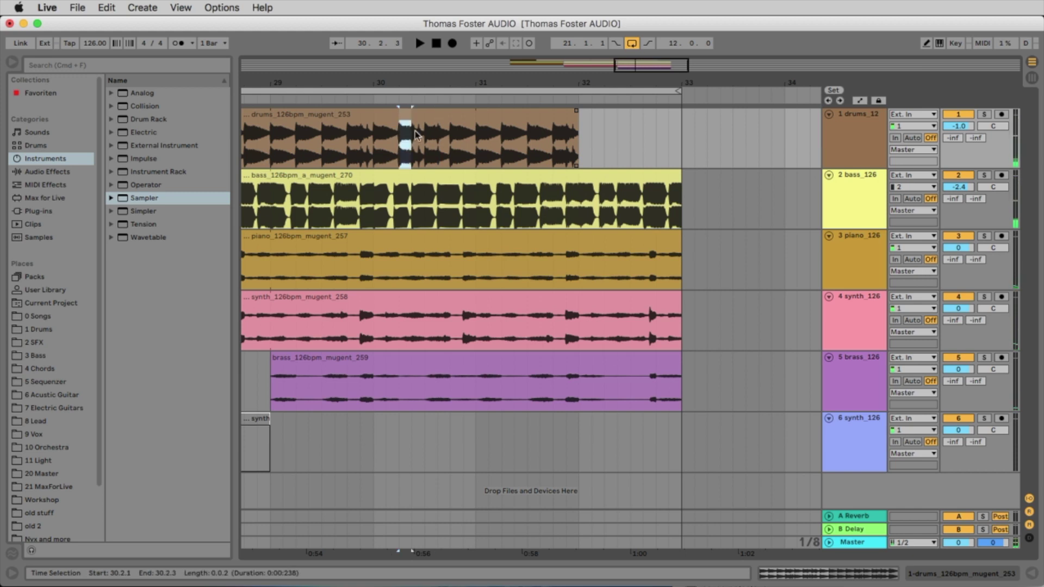
Copy the drums slice from 30.2.3 to 30.3.1 and paste it on track 1 at 32.3.1
click(411, 146)
drag(411, 146, 424, 122)
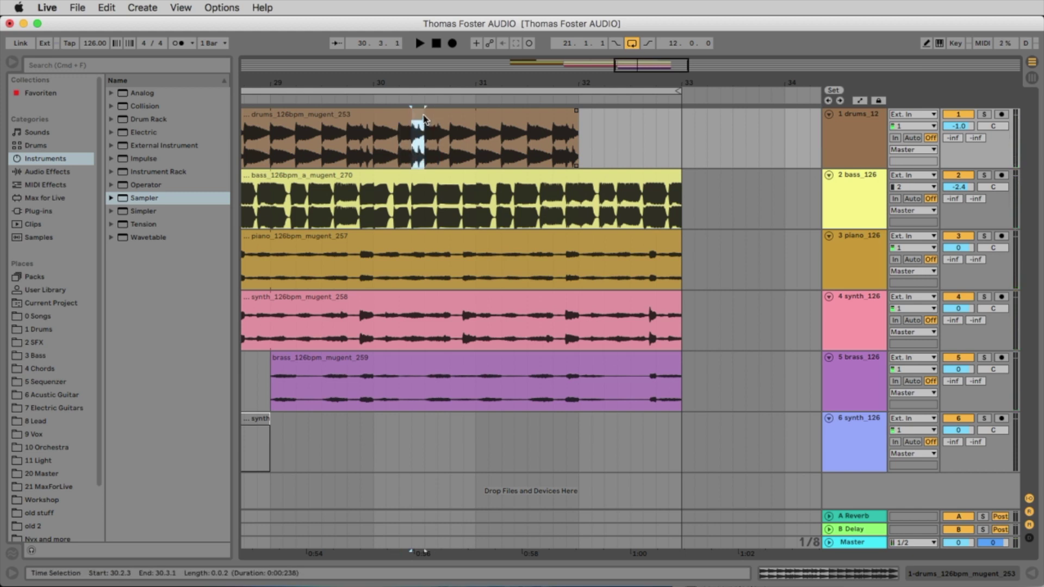
key(super+c)
click(630, 143)
key(super+v)
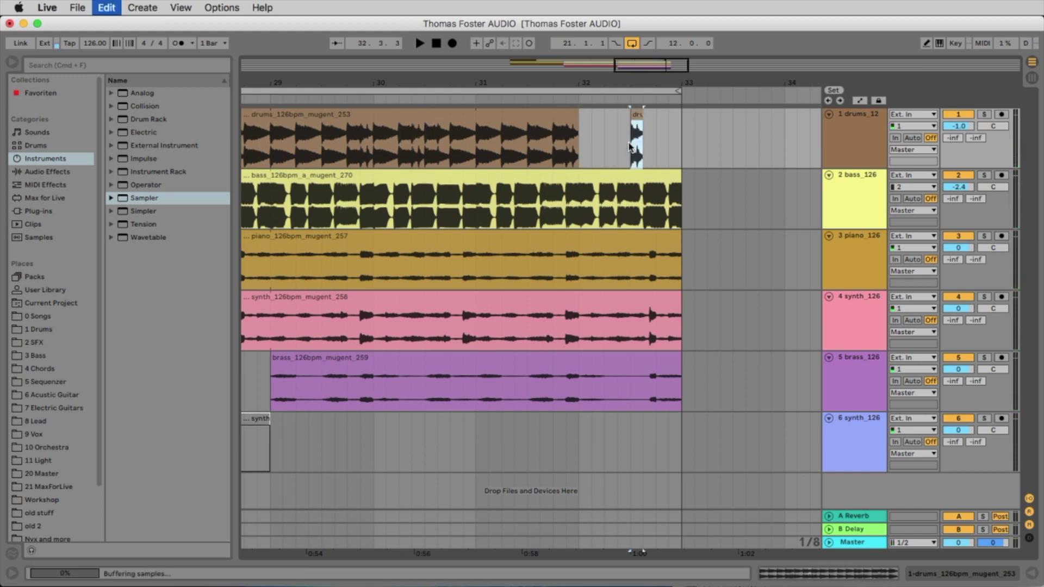
Paste three more copies of the drum slice one after another up to 33.1.1, and undo those pastes
key(super+v)
key(super+v)
key(super+v)
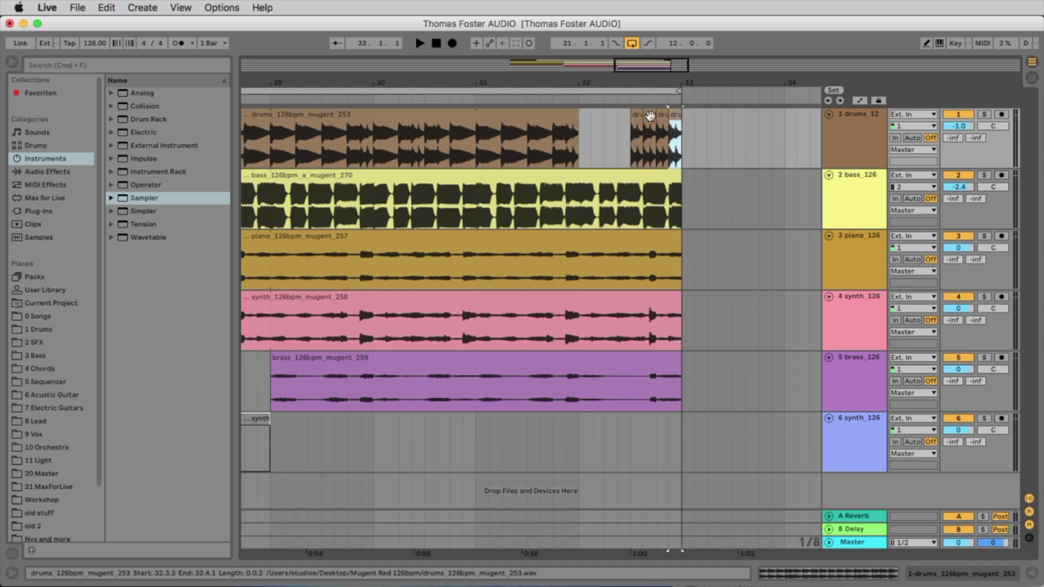
key(super+z)
key(super+z)
key(super+z)
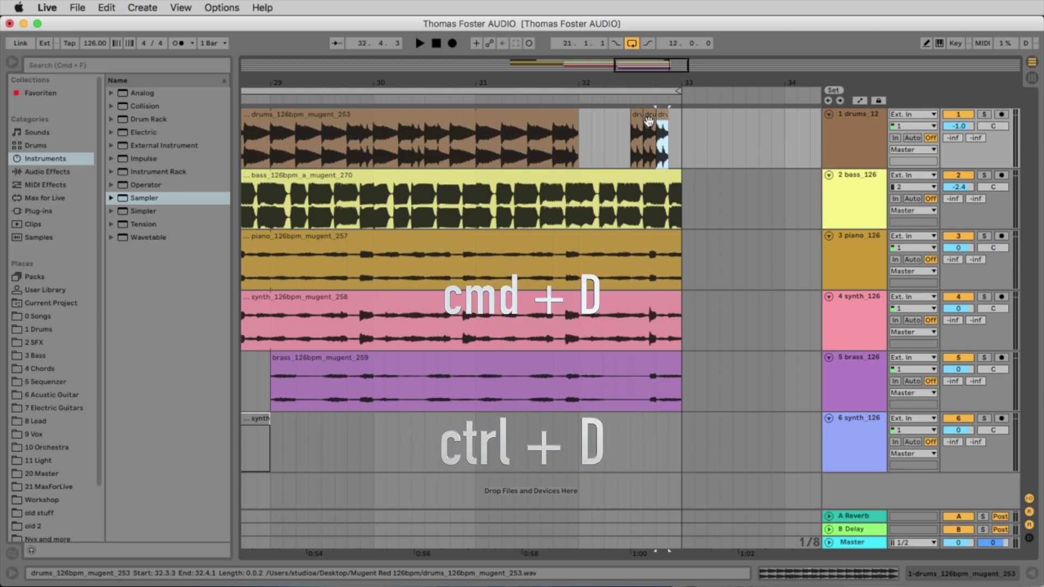
Duplicate the pasted drum slice three times so the slices fill track 1 from 32.3.1 to 33.1.1
key(super+d)
key(super+d)
key(super+d)
Set the insert marker at 32.1.1, play and stop the arrangement, and select the last drum slice at 32.4.3
click(584, 132)
drag(645, 78, 666, 61)
key(space)
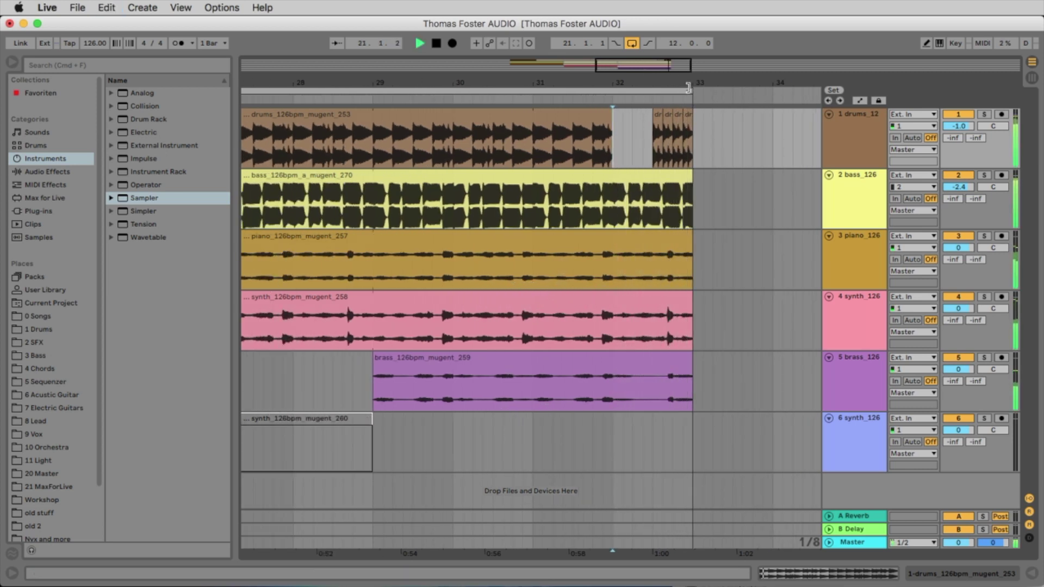
key(space)
click(688, 116)
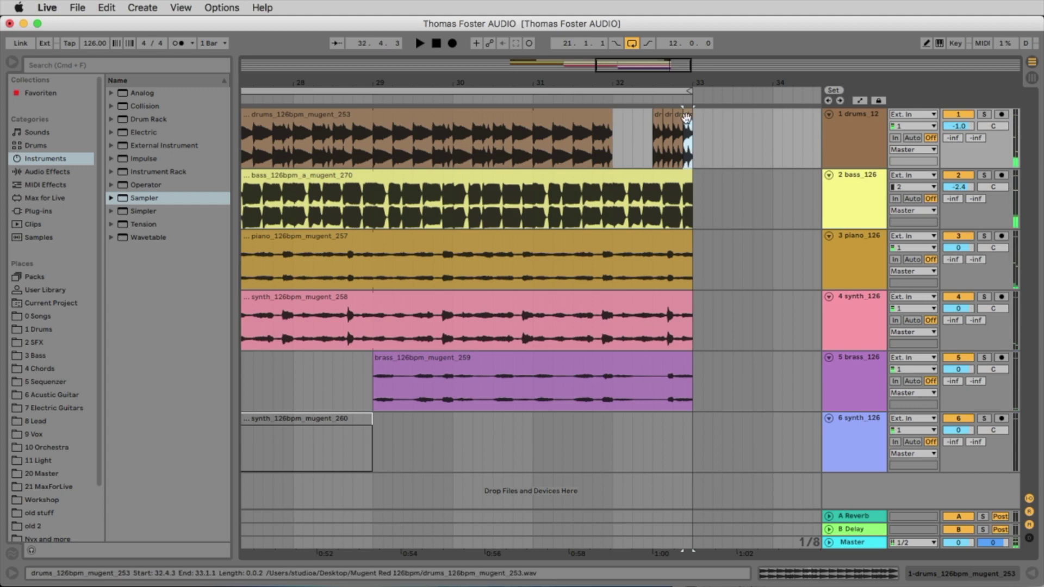
Reverse the last drum slice at 32.4.3, solo the drums track and play the fill from 32.3.1
double_click(687, 116)
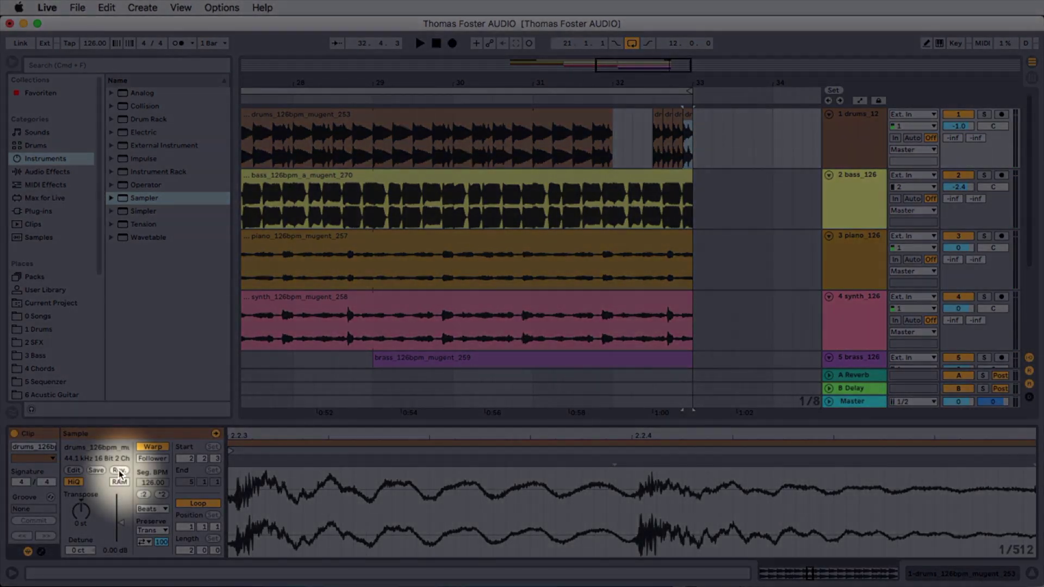
click(119, 471)
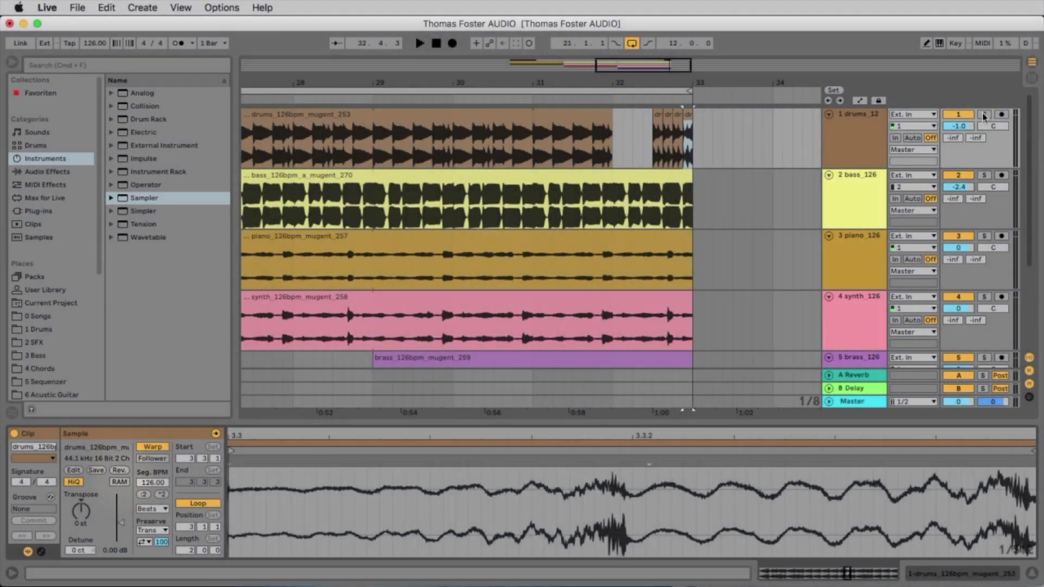
click(658, 122)
key(space)
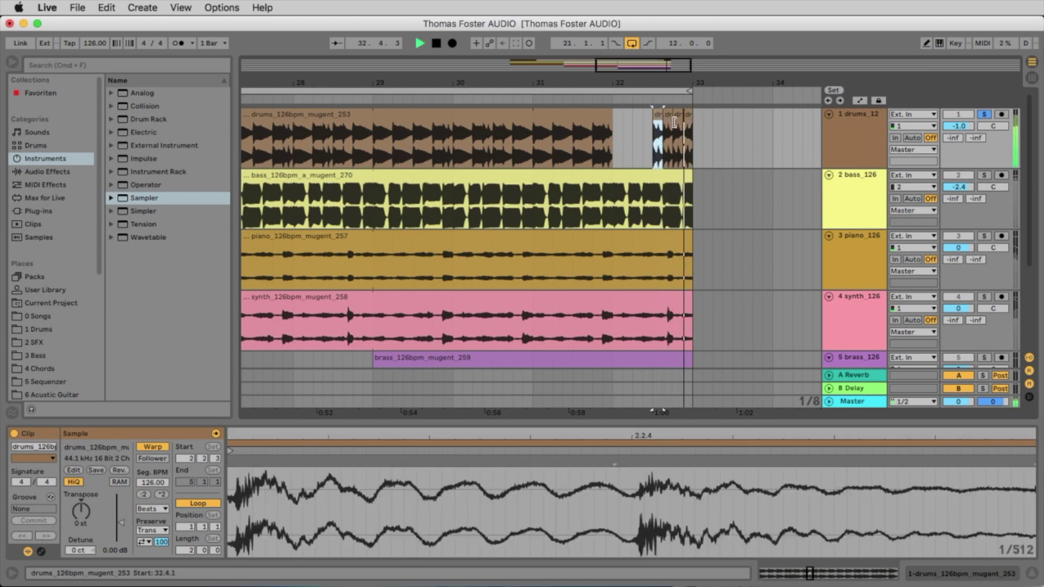
Extend the end of the reversed drum slice back to 33.1.1 and play the fill from 32.3.1
drag(685, 83, 710, 115)
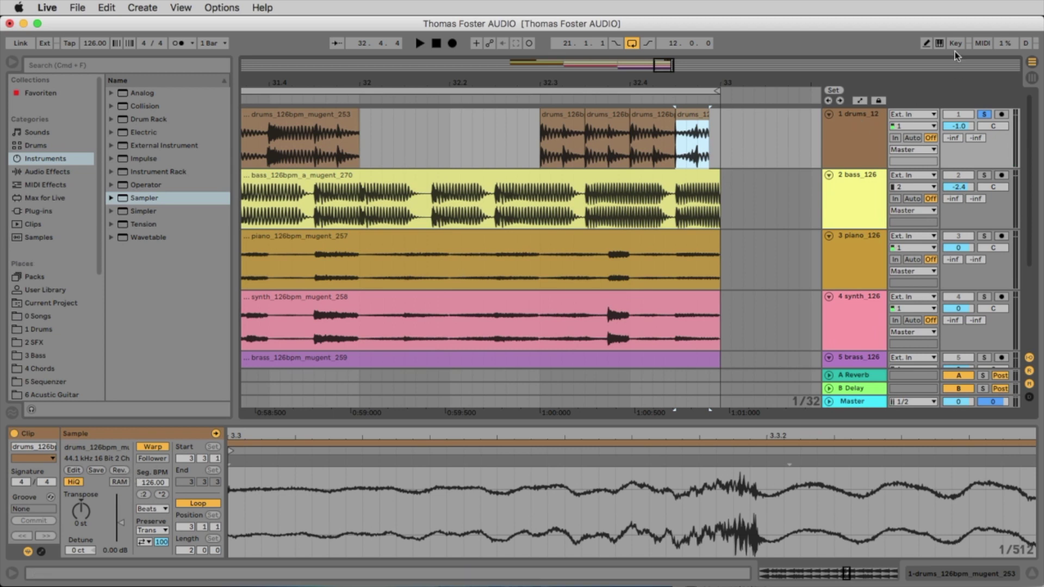
drag(705, 116, 719, 115)
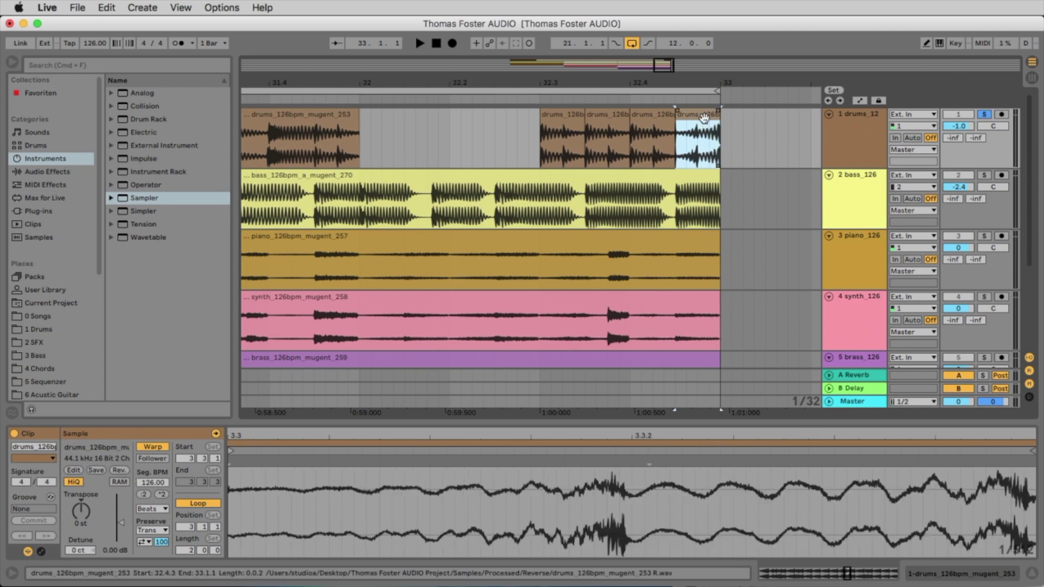
click(560, 115)
key(space)
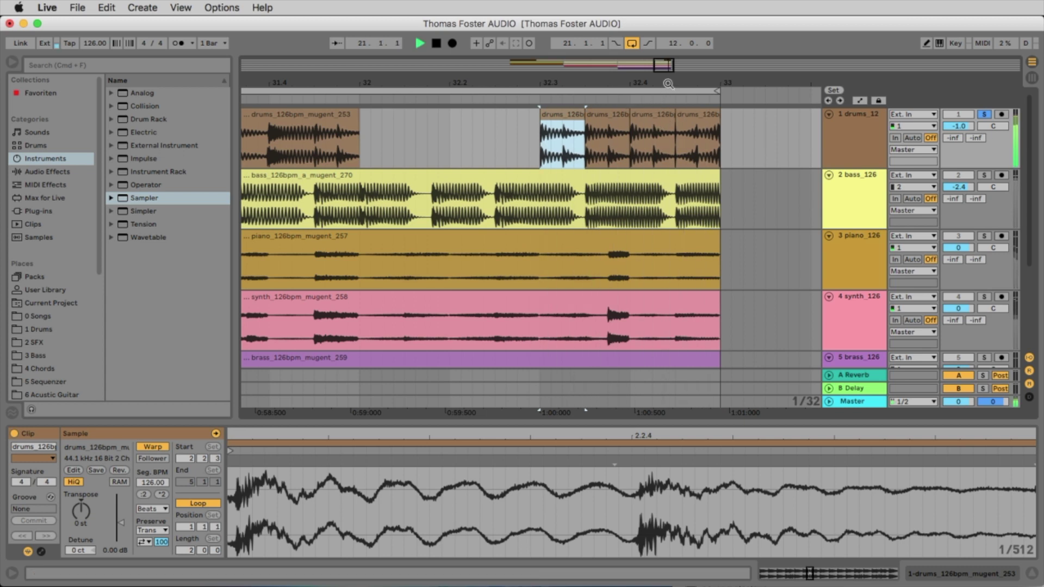
Turn off the drums track's solo and play the fill with all tracks
drag(668, 82, 695, 60)
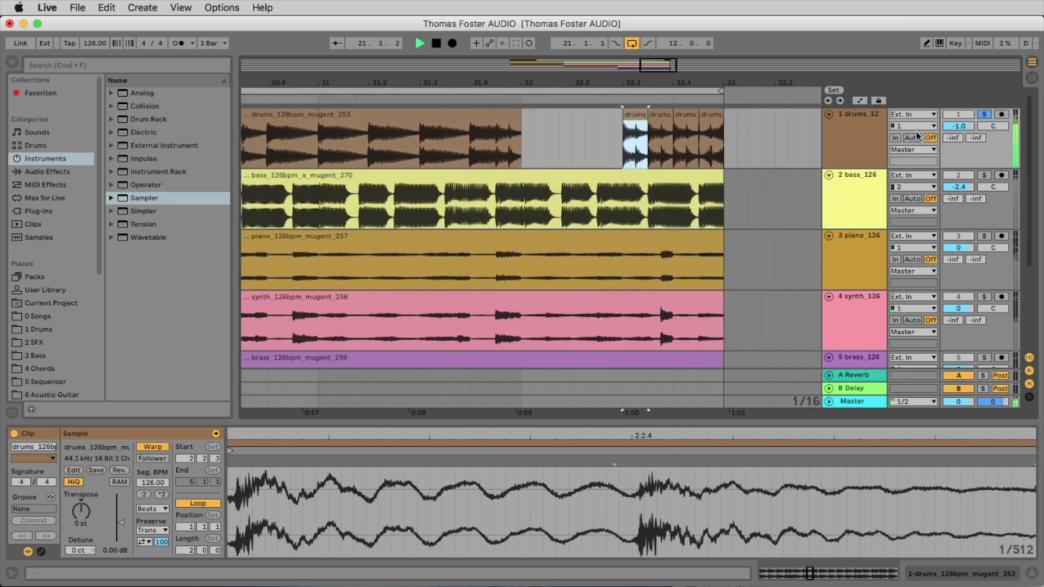
click(986, 116)
key(space)
key(space)
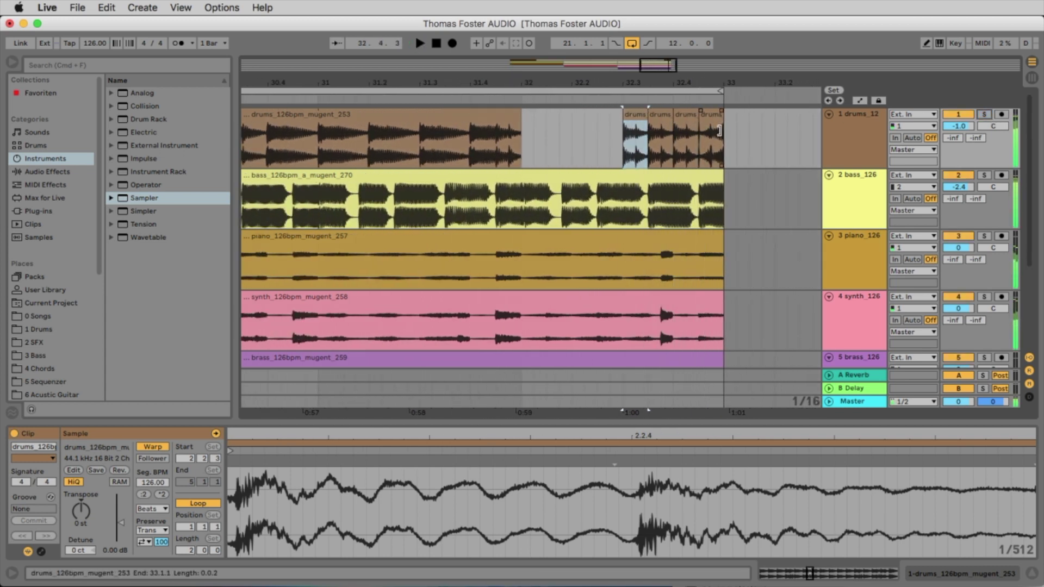
Solo the drums track, move the reversed slice's start slightly past 32.4.3, and extend the preceding slice to meet it
click(682, 115)
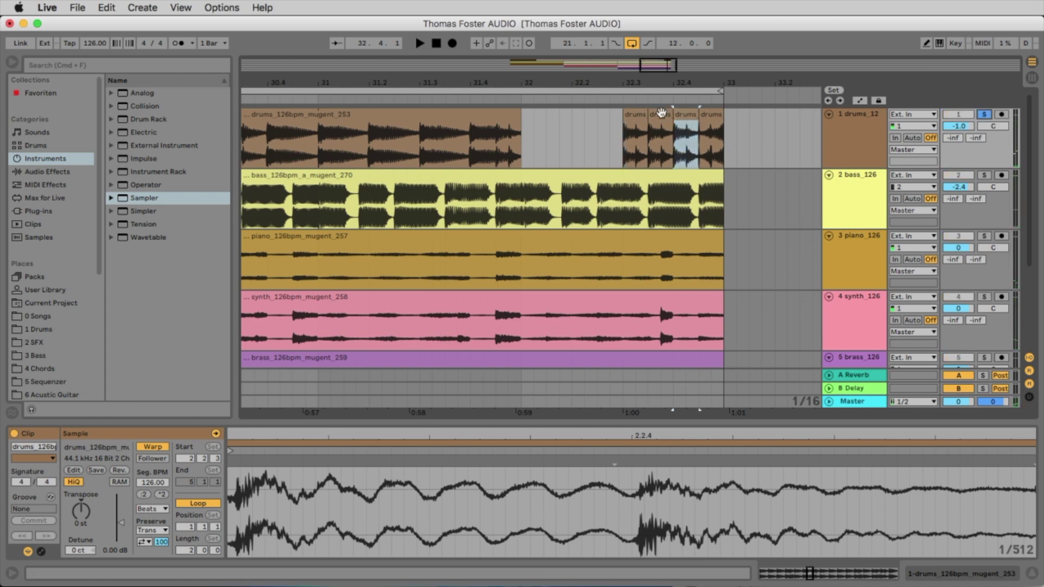
key(plus)
key(space)
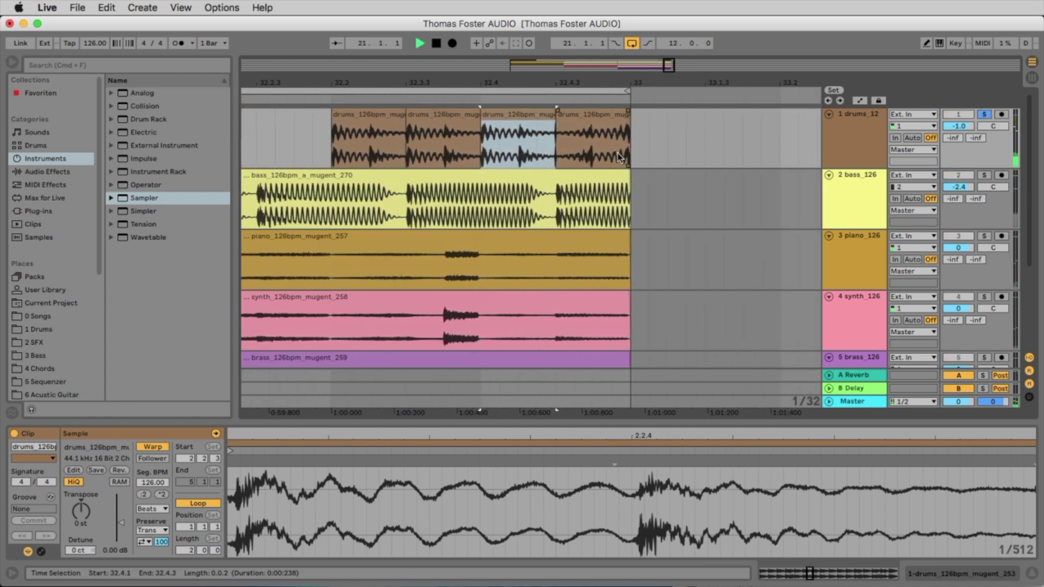
mouse_move(557, 111)
mouse_down()
mouse_move(543, 111)
mouse_move(566, 112)
mouse_up()
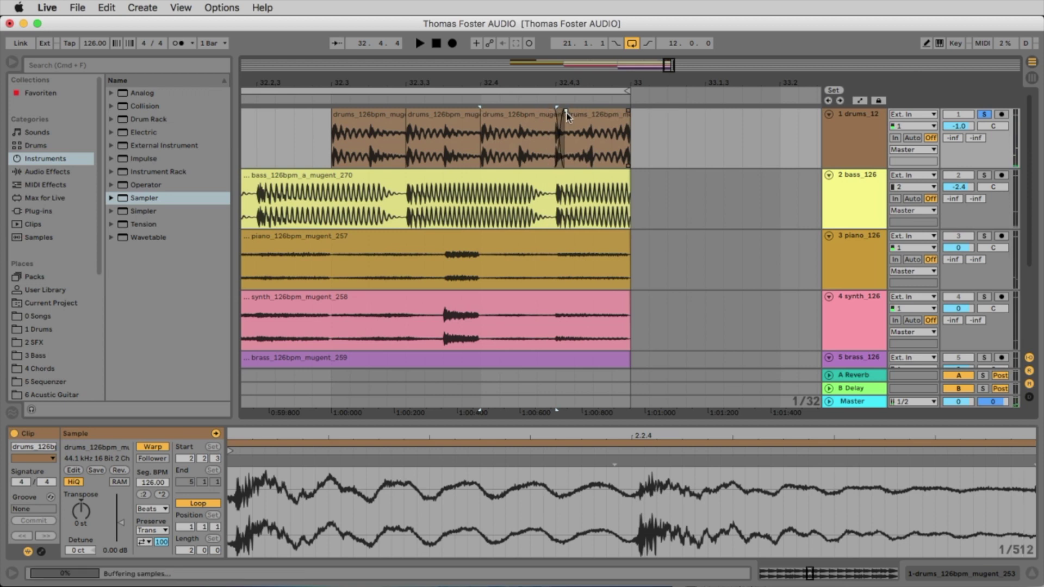
click(563, 114)
key(space)
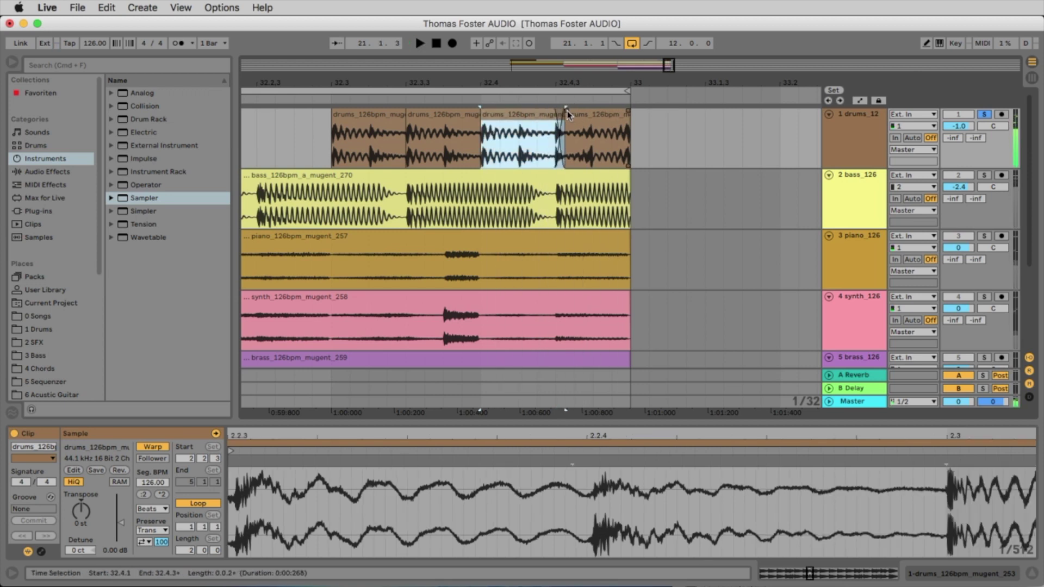
Play the soloed drum fill, turn off the drums track's solo and play all tracks from 31.1.1
drag(566, 112, 653, 33)
key(space)
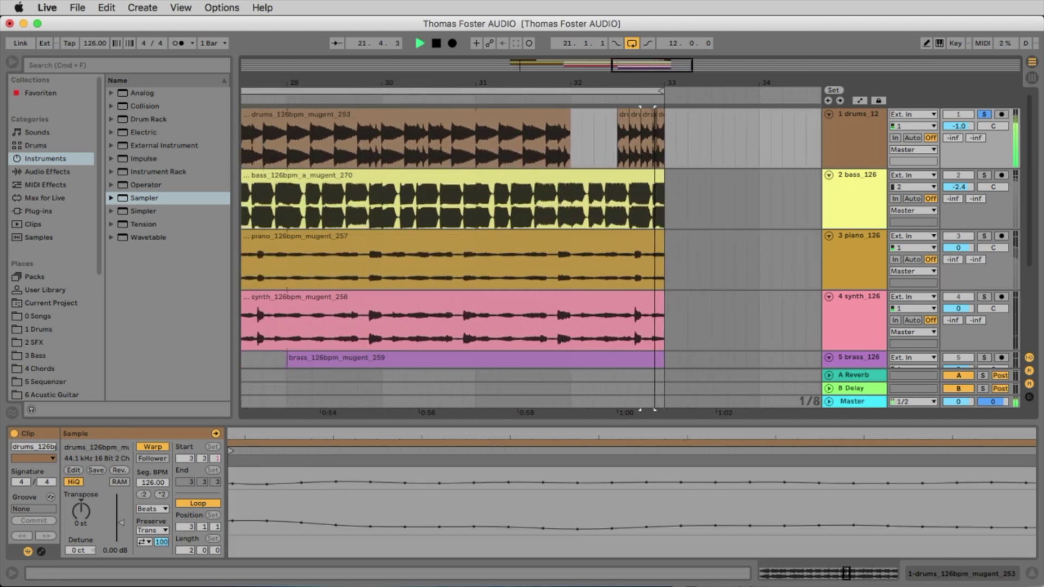
key(minus)
click(985, 115)
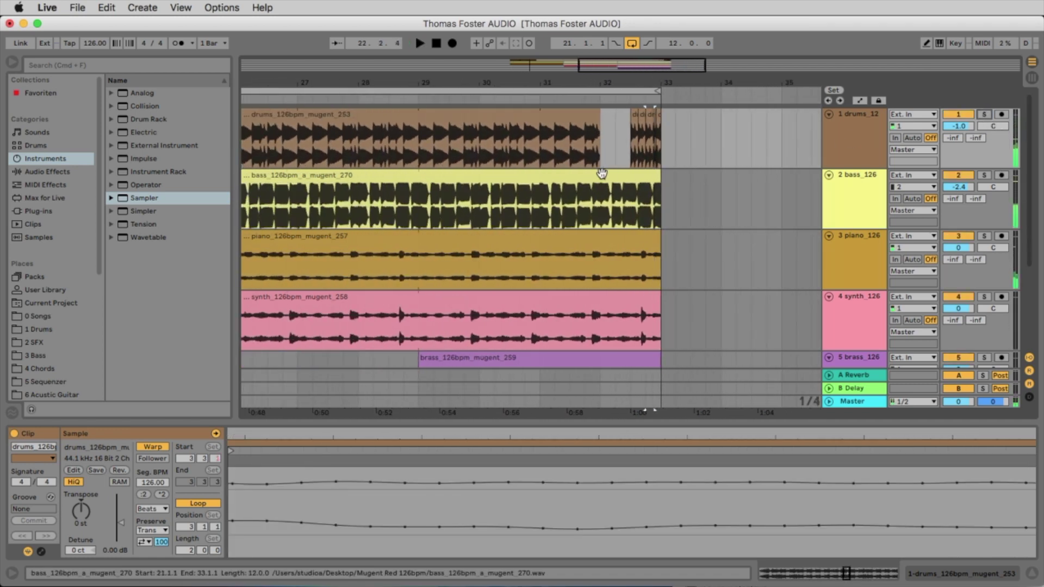
click(541, 156)
key(space)
drag(555, 80, 611, 43)
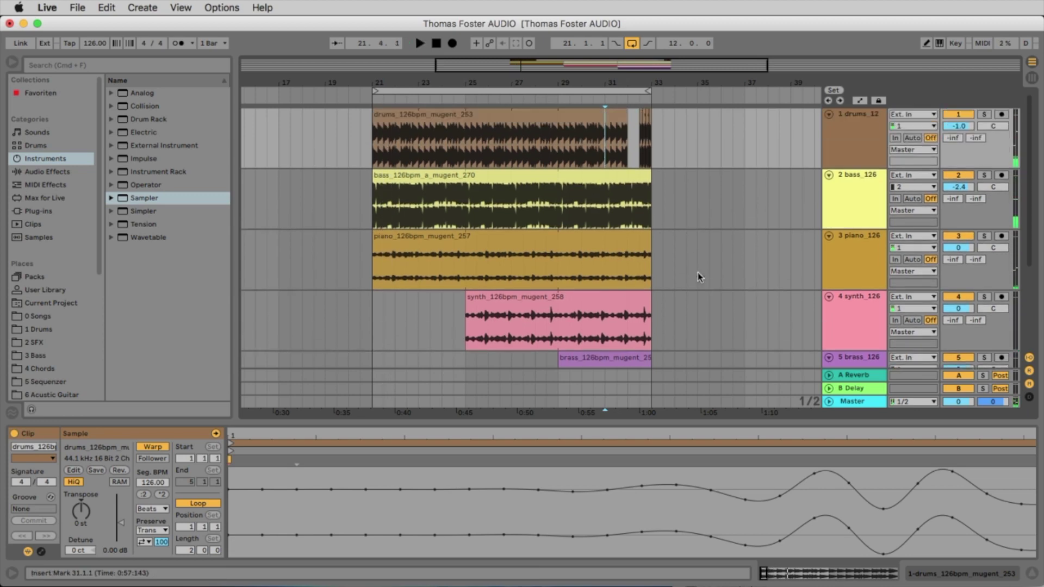
Select the bass, piano, synth and brass clips on tracks 2 to 5, transpose them to 2 st, and play them
click(524, 299)
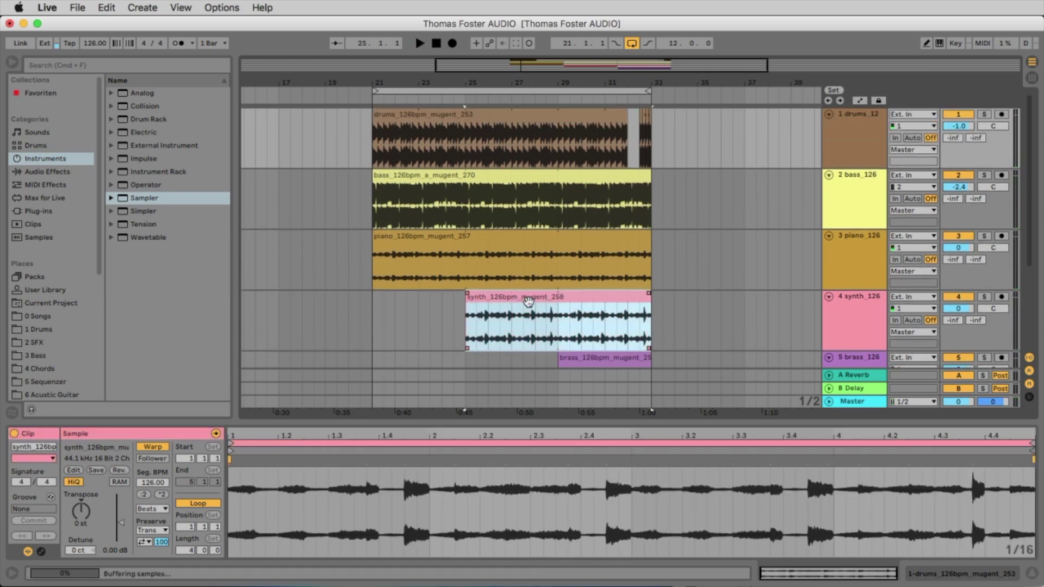
scroll(631, 334, down, 3)
click(602, 223)
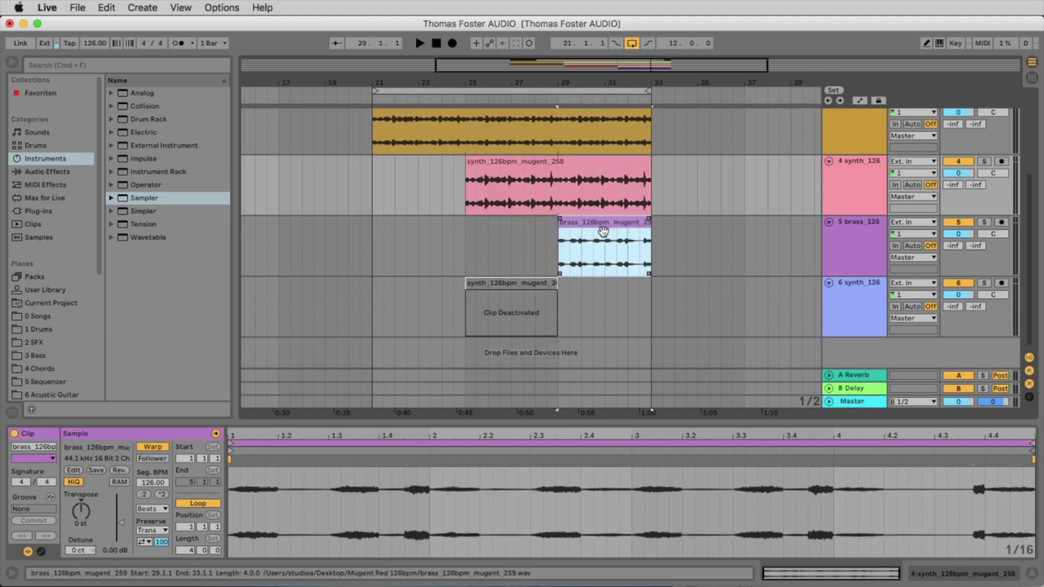
scroll(603, 226, up, 3)
shift+click(442, 176)
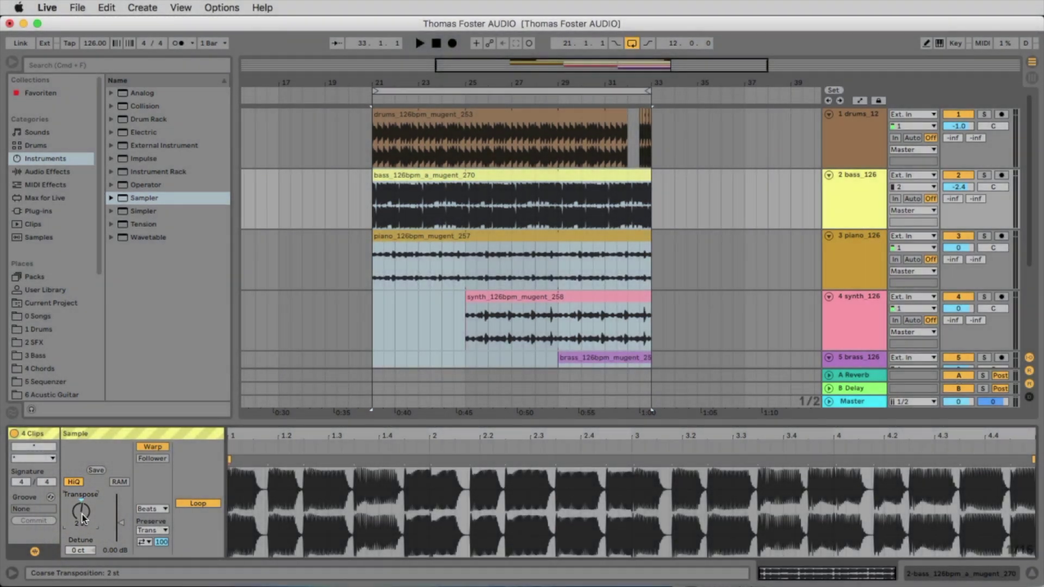
key(space)
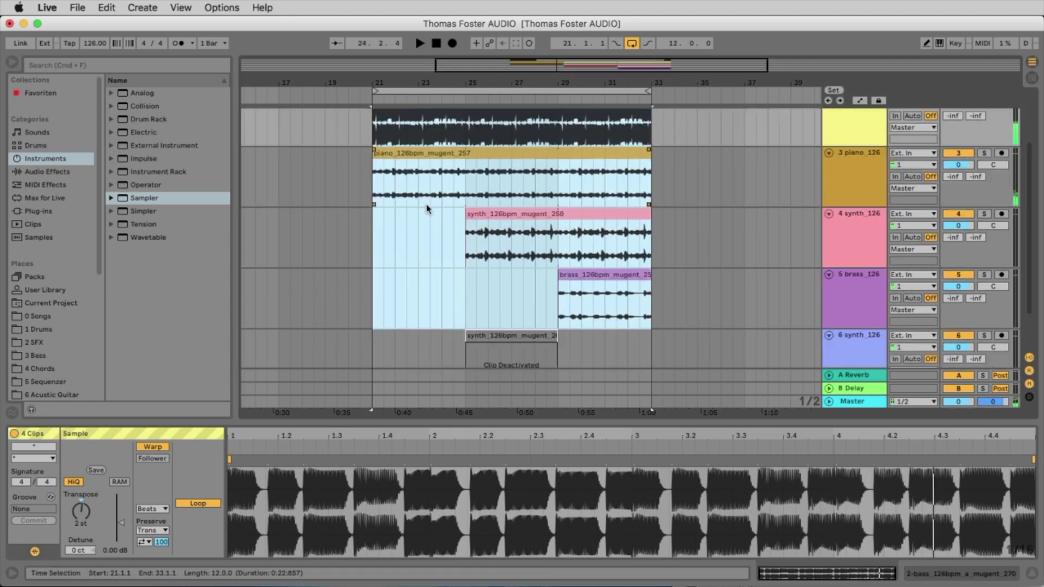
Deselect the clips and check the transposition of the bass and piano clips one by one
scroll(427, 209, up, 1)
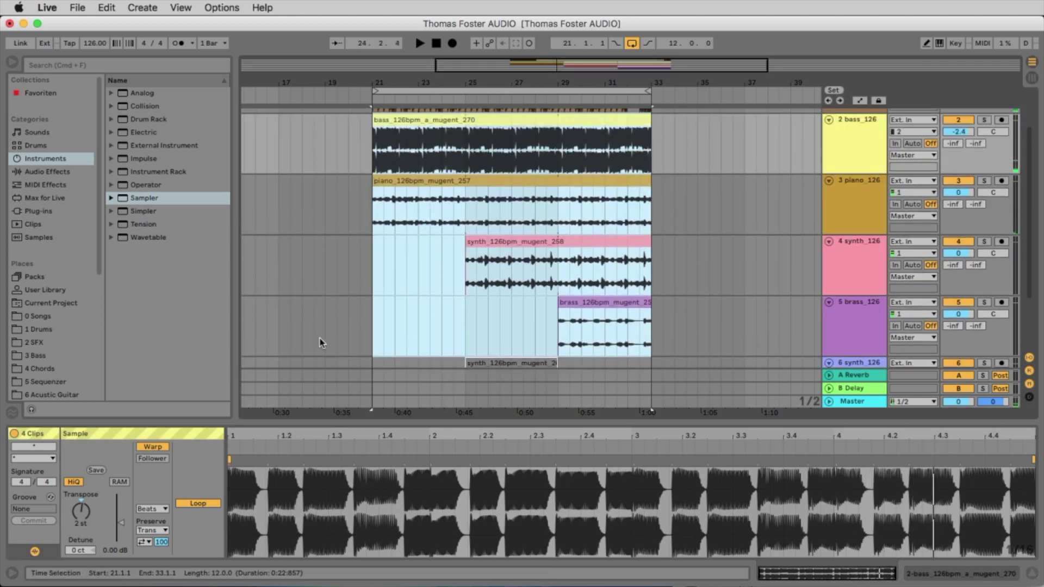
click(361, 308)
scroll(369, 275, up, 1)
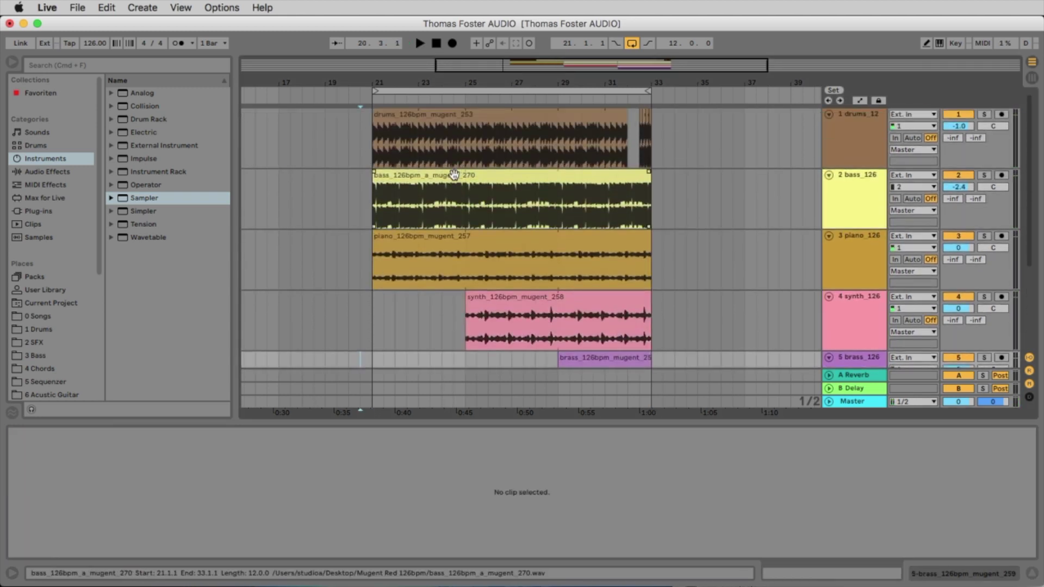
click(473, 174)
click(475, 276)
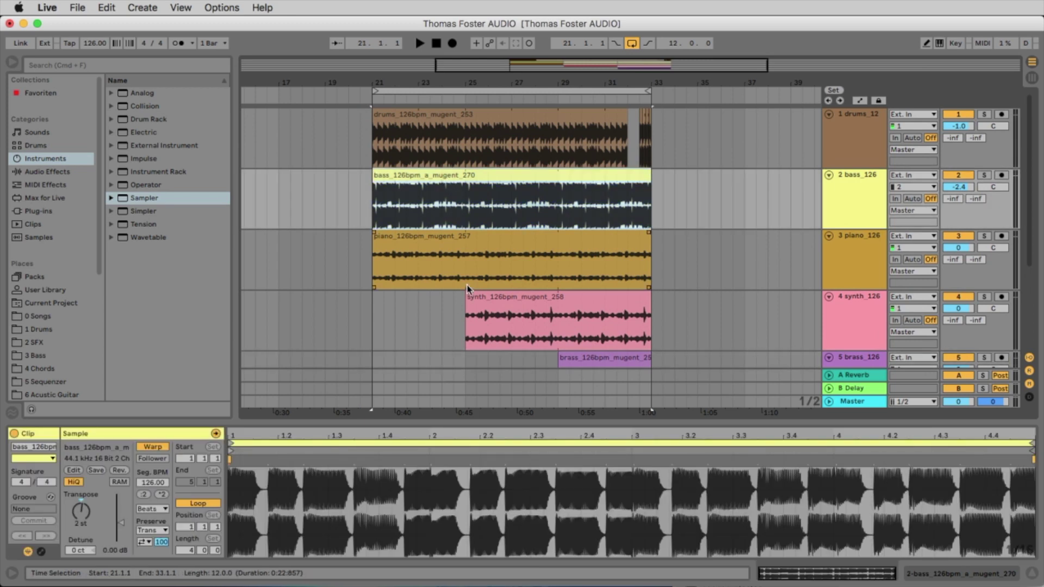
click(461, 253)
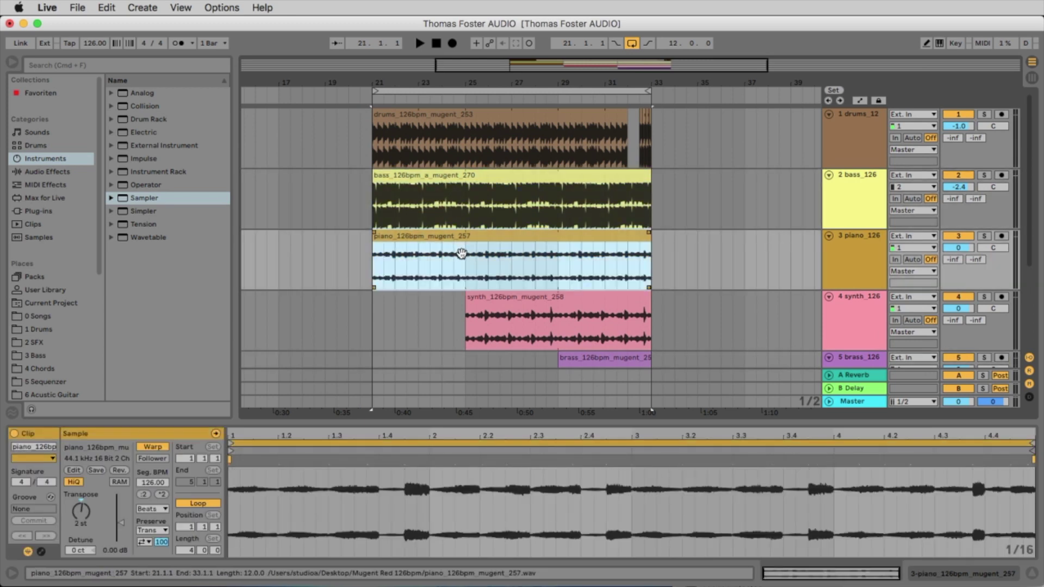
scroll(462, 253, down, 1)
scroll(466, 269, up, 1)
click(404, 189)
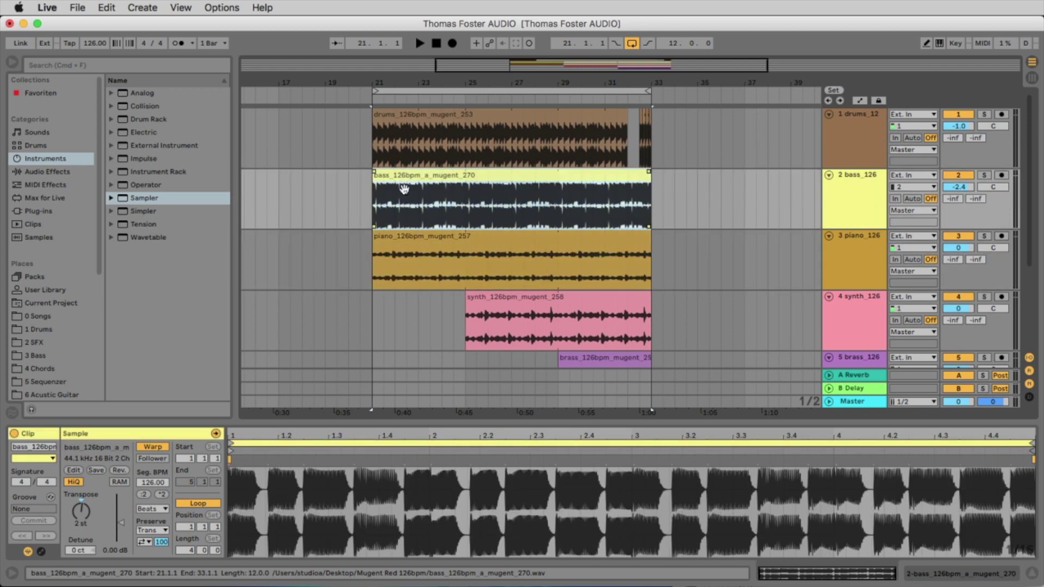
Set the warp mode of the bass, piano, synth and brass clips to Complex and play the arrangement
click(510, 257)
shift+click(599, 357)
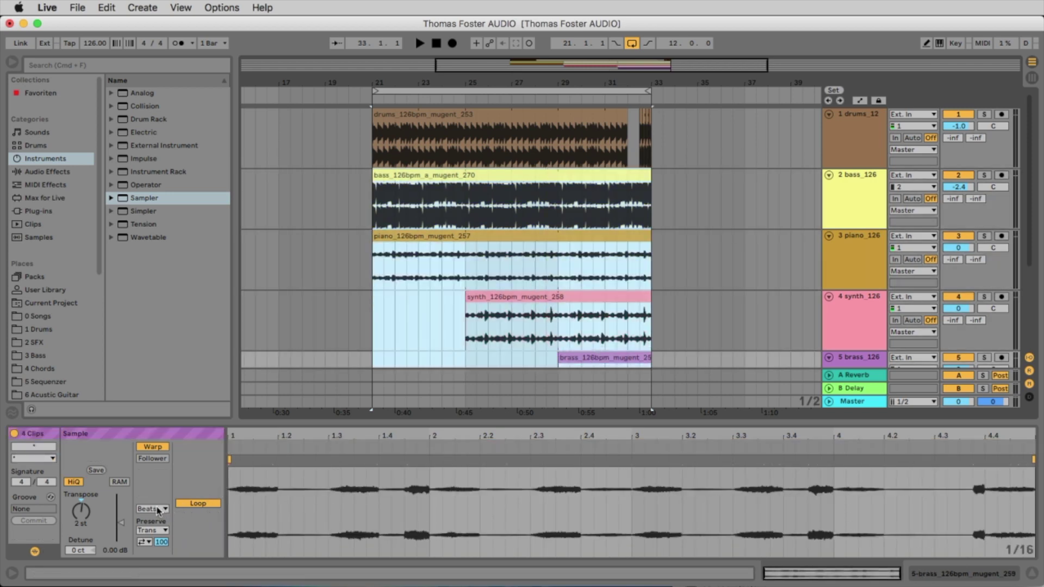
click(162, 509)
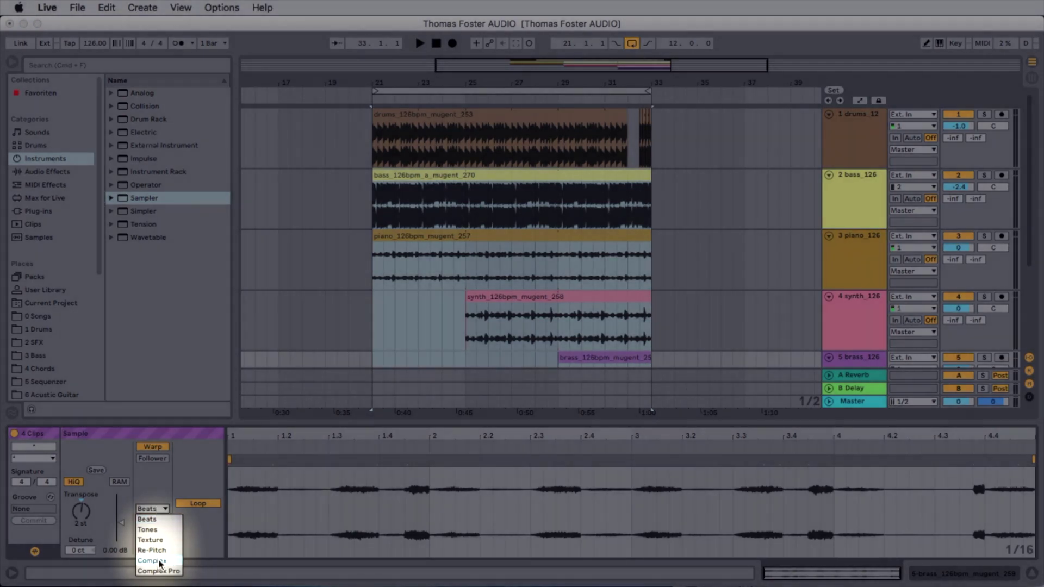
click(158, 561)
key(space)
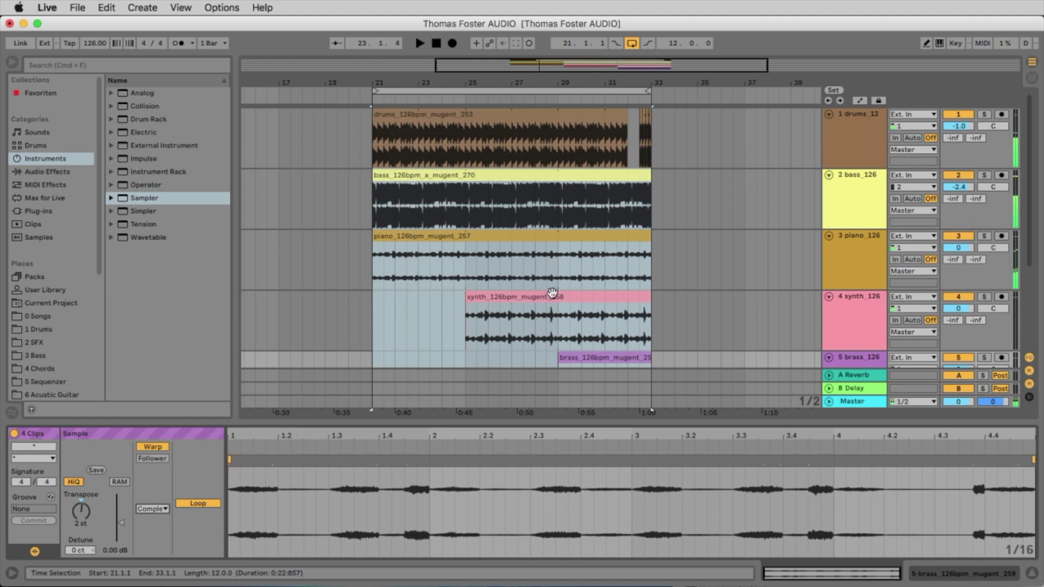
Review the brass clip's settings and the warp modes available for the drums clip on track 1
scroll(553, 294, down, 3)
click(772, 300)
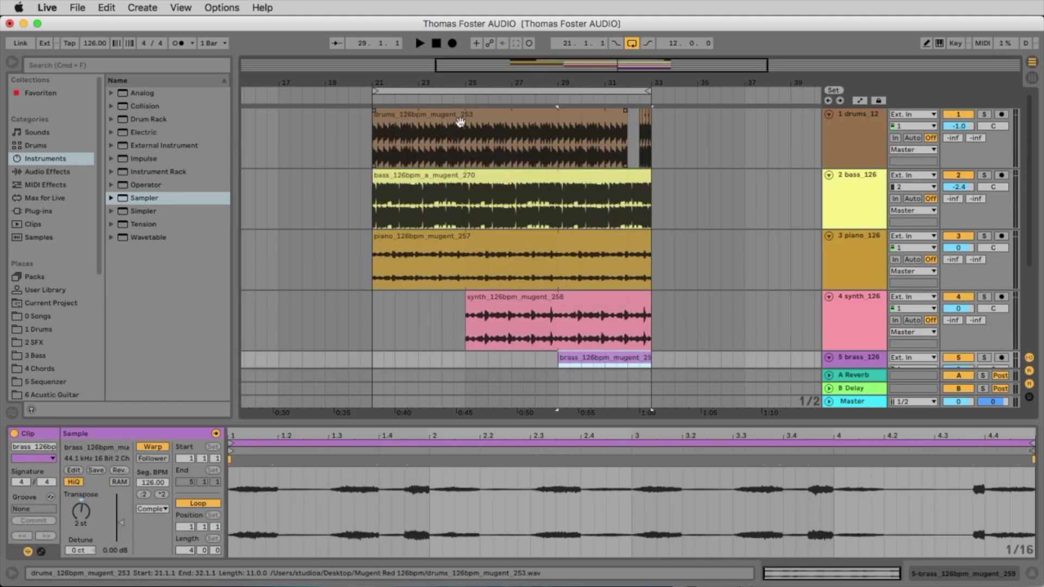
click(460, 121)
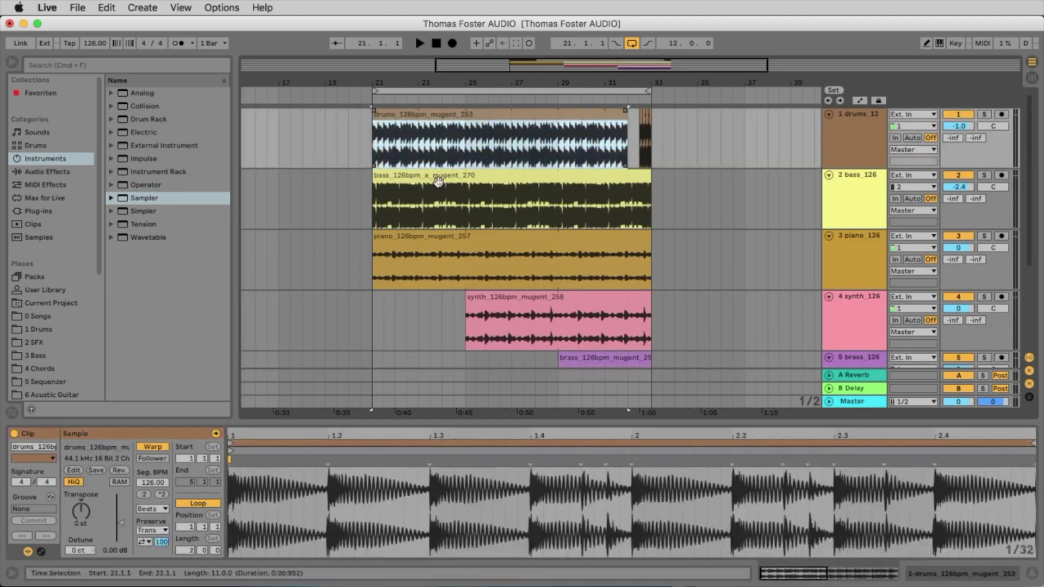
click(153, 509)
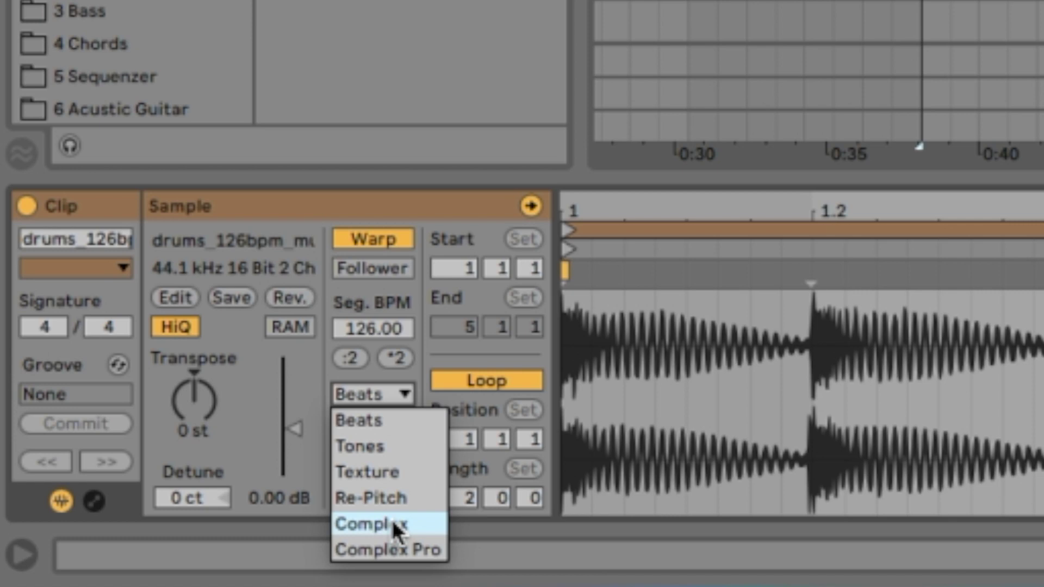
click(310, 369)
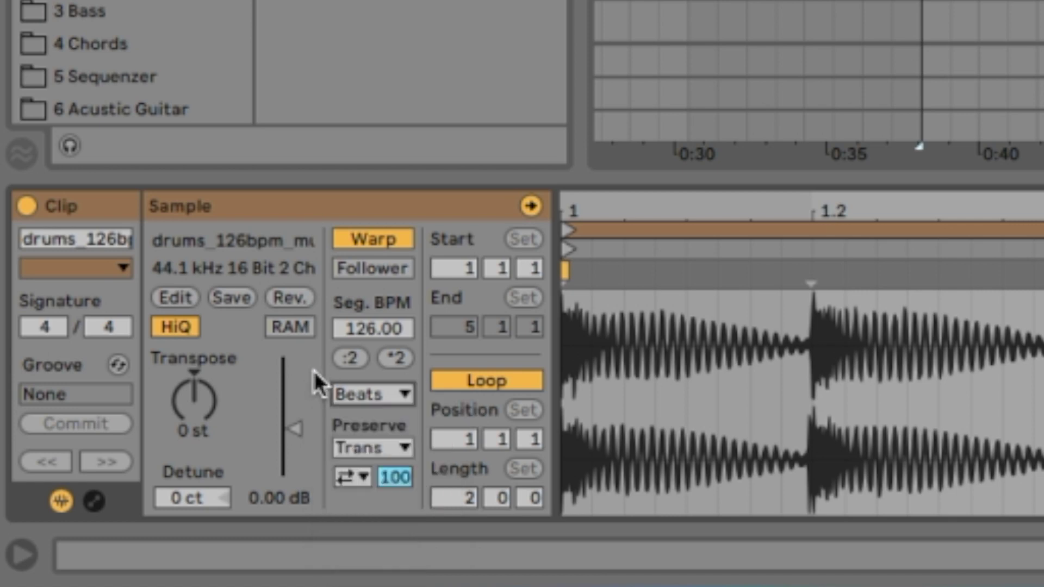
click(399, 392)
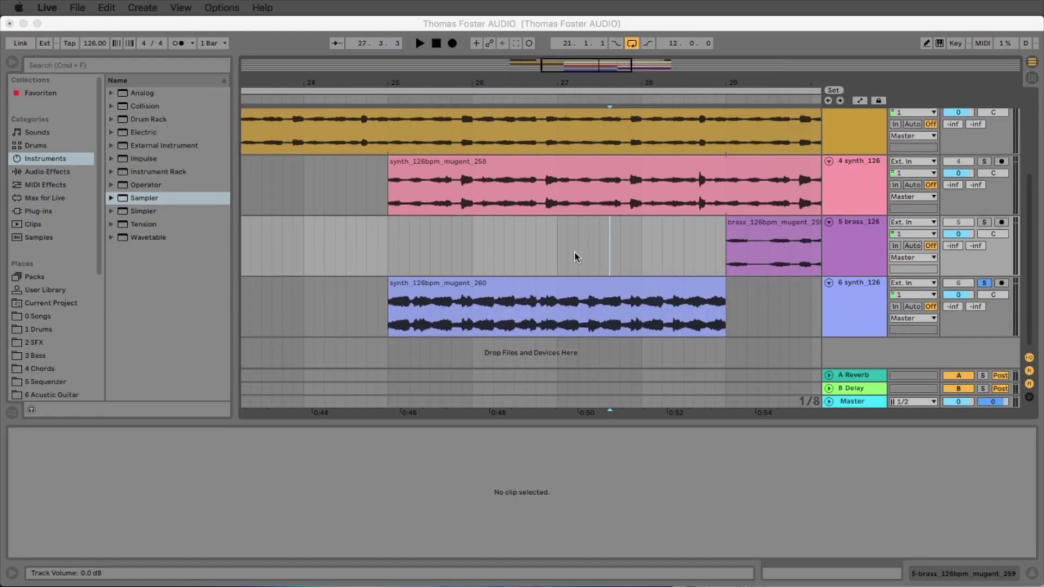
Play the soloed synth_126bpm_mugent_260 clip on track 6 from 27.3.3
click(575, 252)
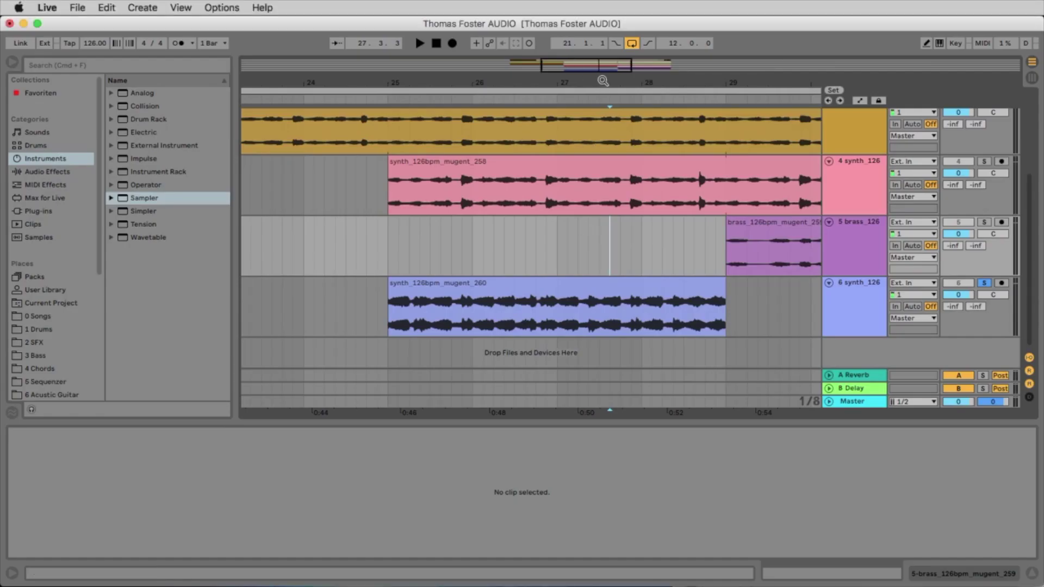
drag(606, 79, 443, 278)
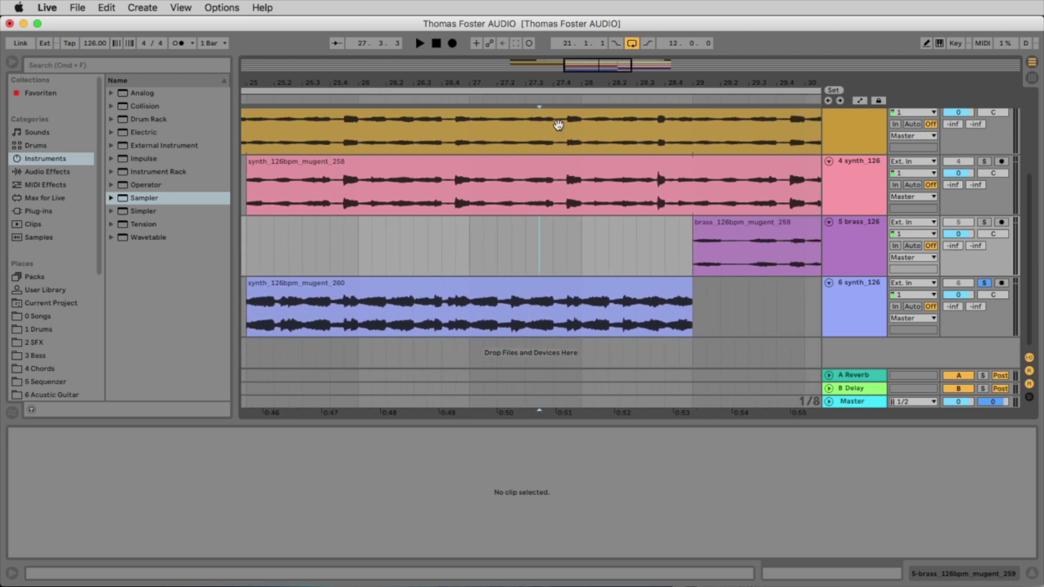
key(space)
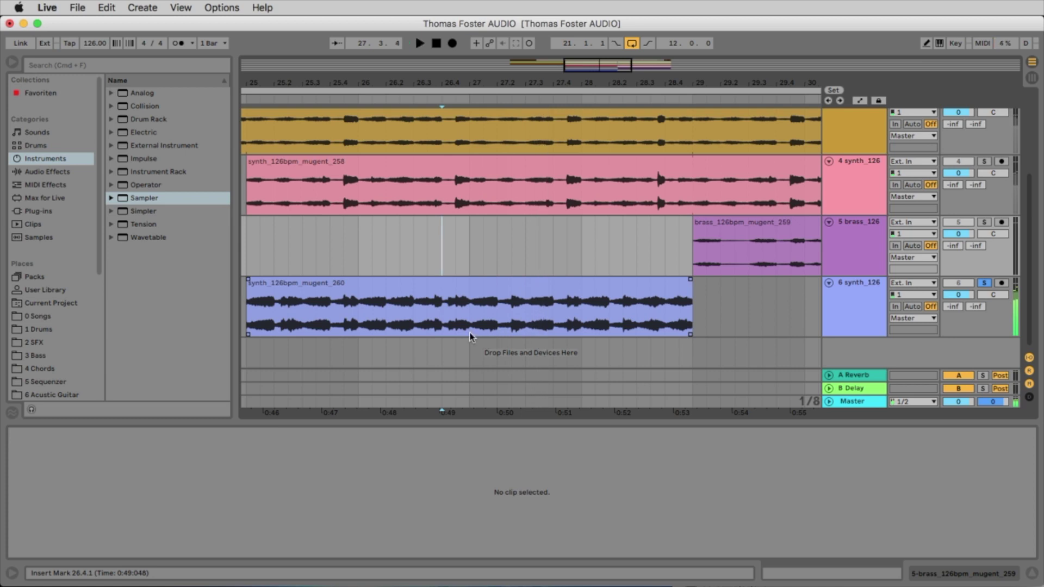
Split the 27.1.1 to 27.2.3 section out of the synth_126bpm_mugent_260 clip and color the slice red
drag(469, 261, 510, 318)
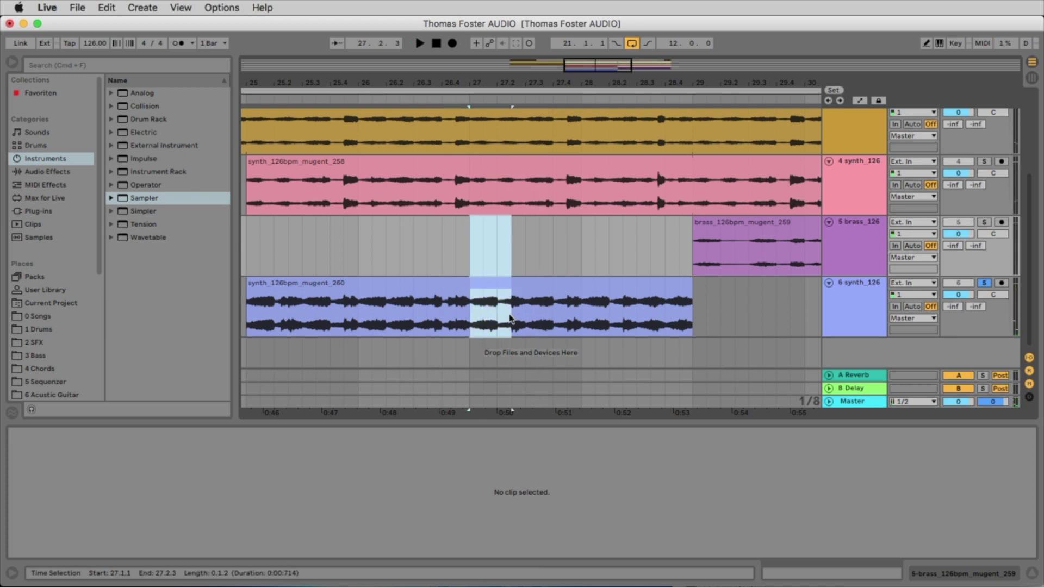
click(513, 303)
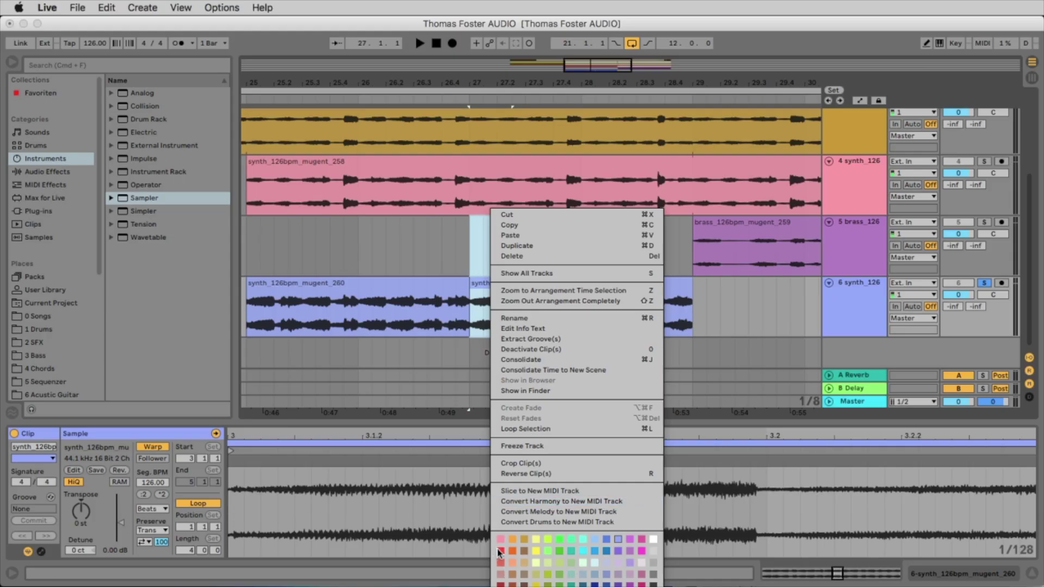
click(499, 551)
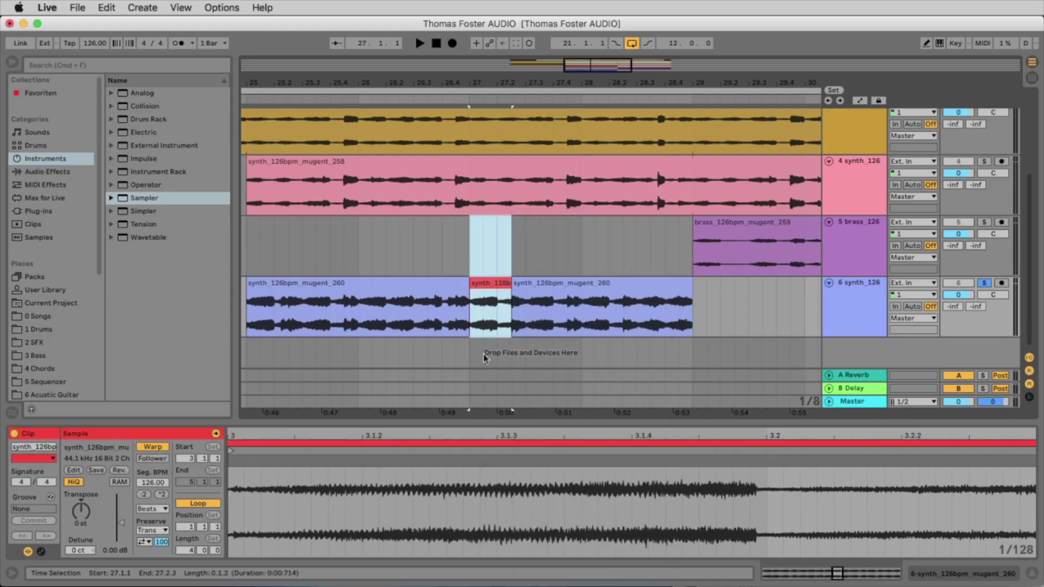
Play the soloed synth track from 26.4.1 to hear the red slice in context
click(442, 267)
key(space)
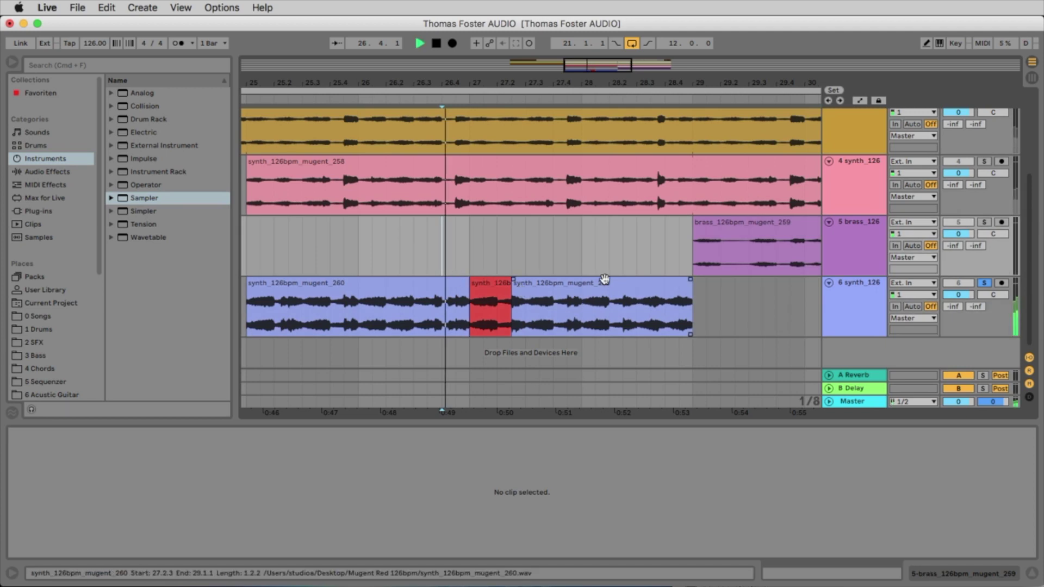
key(space)
Transpose the red slice up 2 semitones and play the track from 26.3.1
click(497, 284)
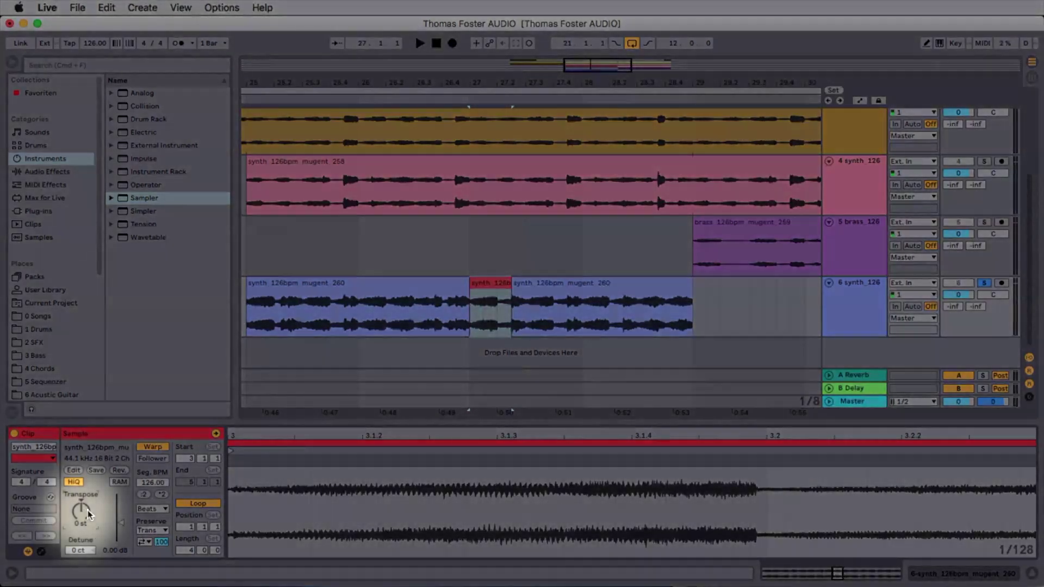
drag(89, 514, 182, 520)
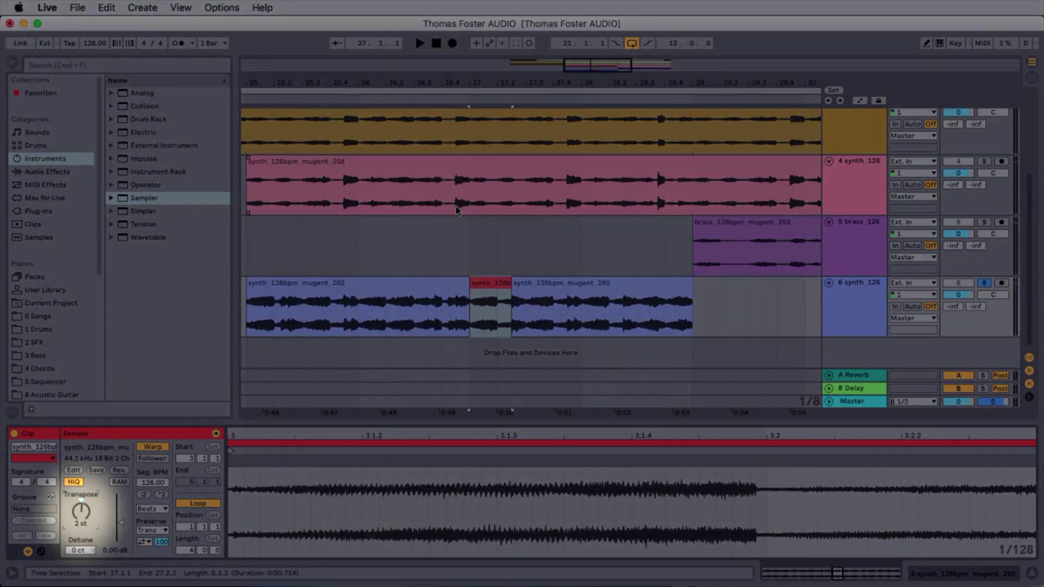
click(414, 252)
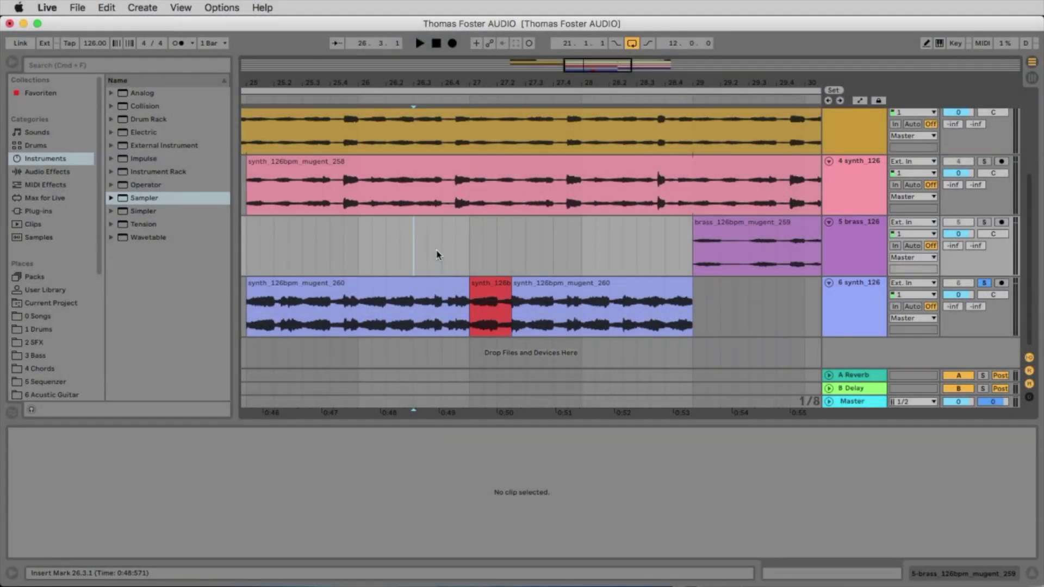
key(space)
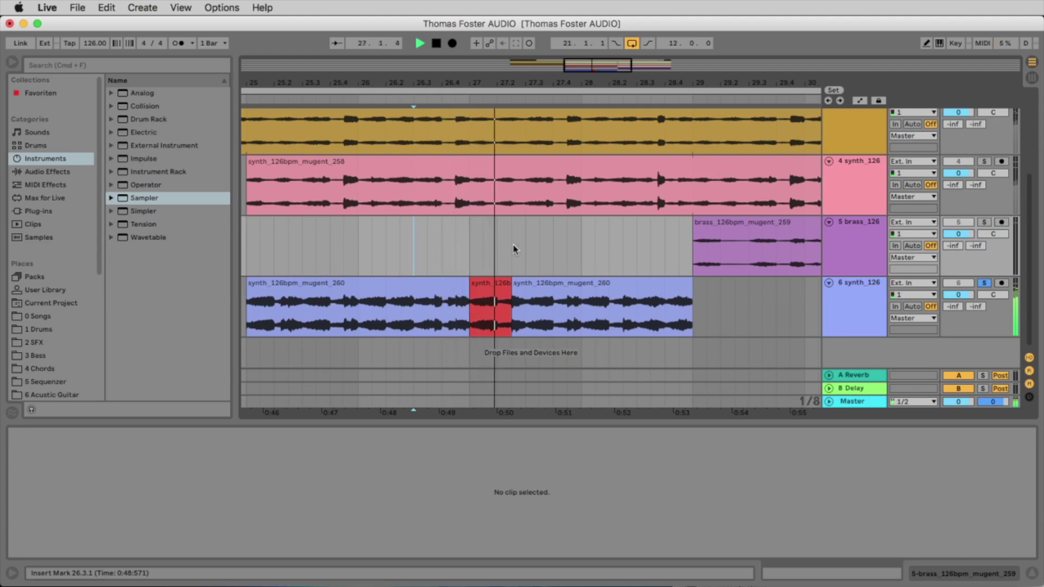
key(space)
Replay the soloed synth track from 26.1.1, stop playback and select the red slice
key(space)
key(space)
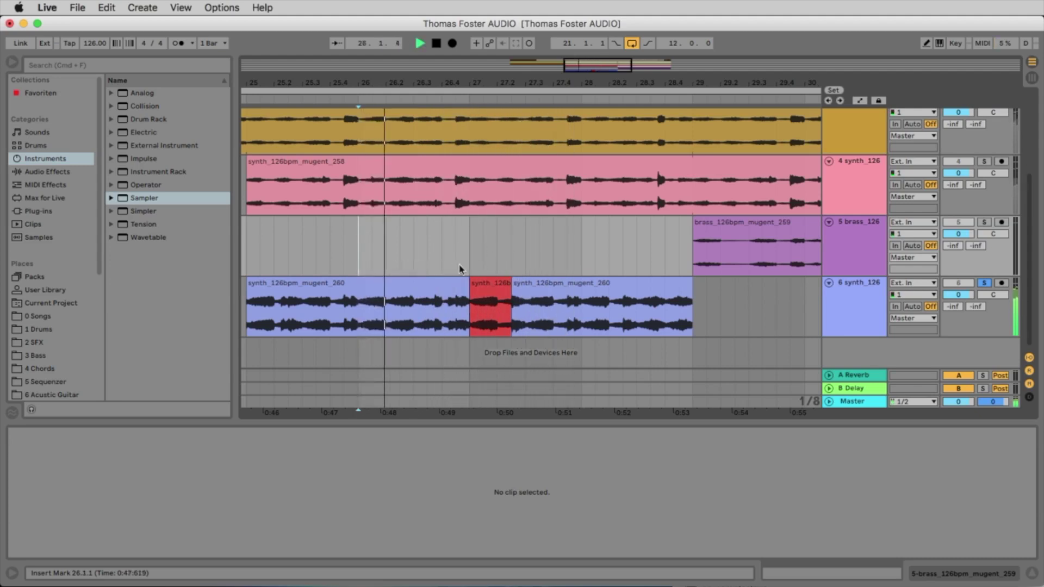
drag(514, 82, 514, 75)
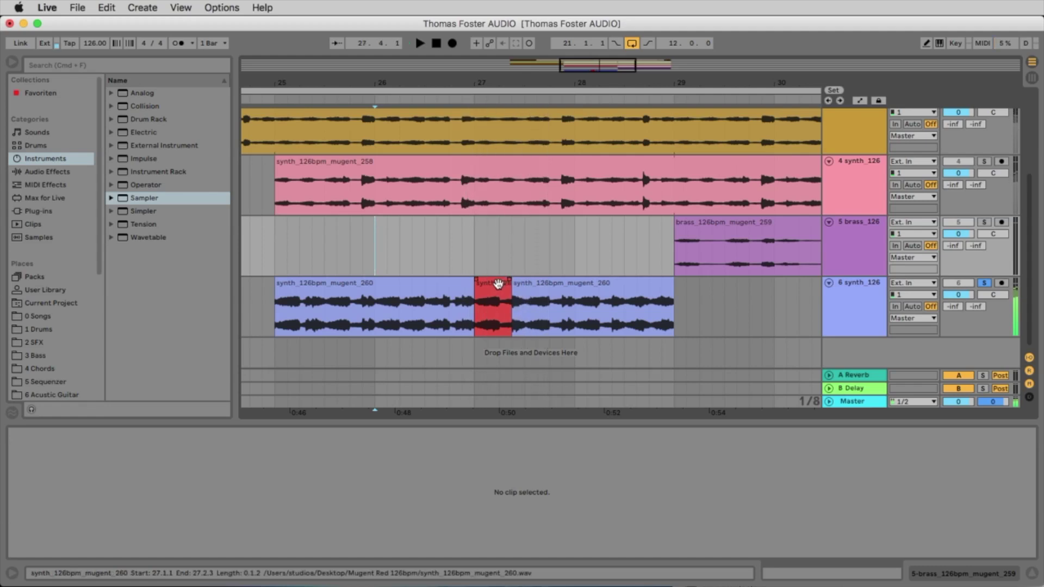
click(502, 282)
key(space)
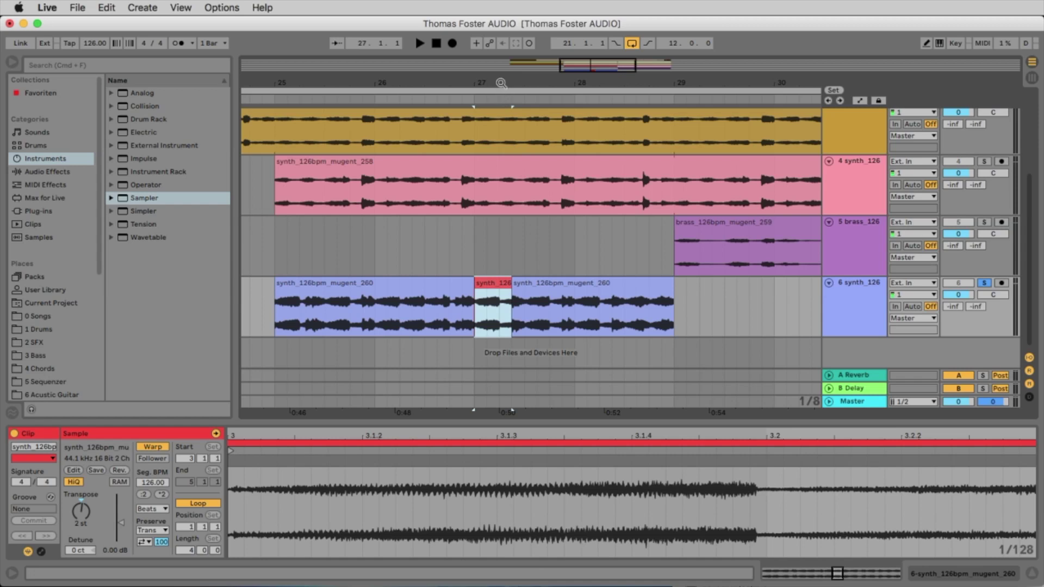
Set the red slice's detune to 19 ct and play the track from 26.3.1
drag(502, 85, 509, 89)
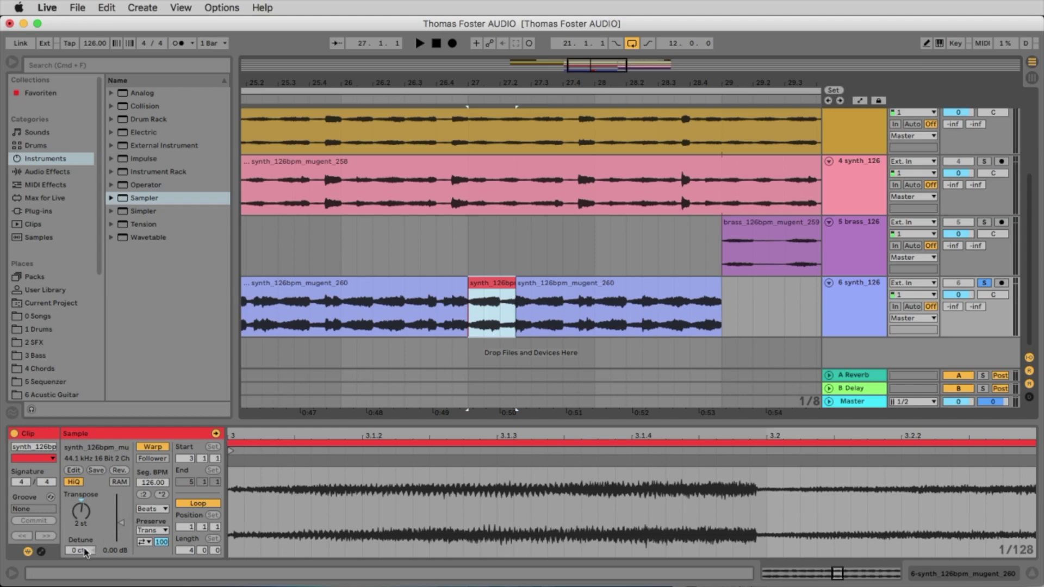
drag(78, 553, 78, 544)
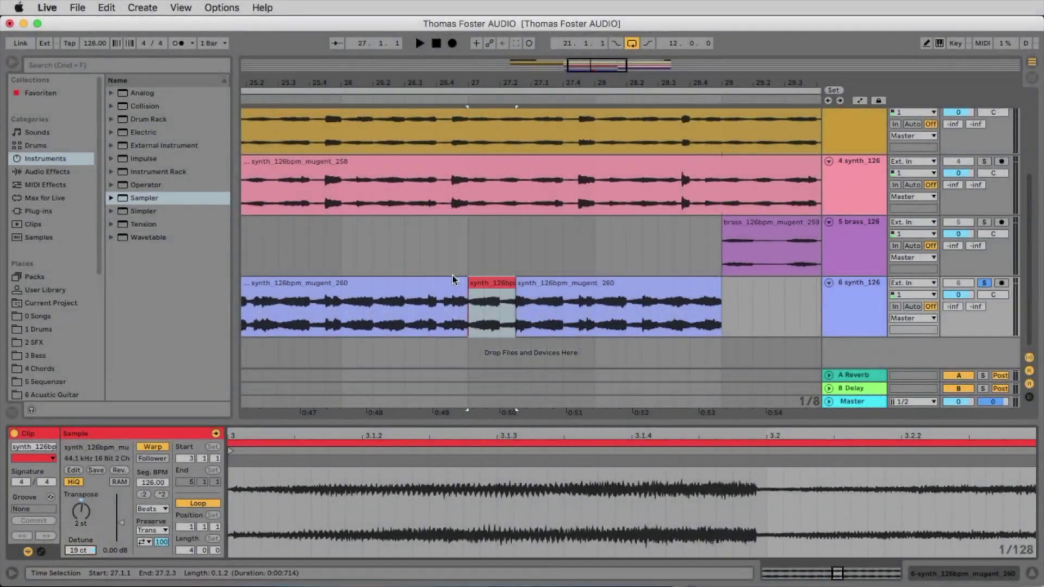
click(405, 259)
key(space)
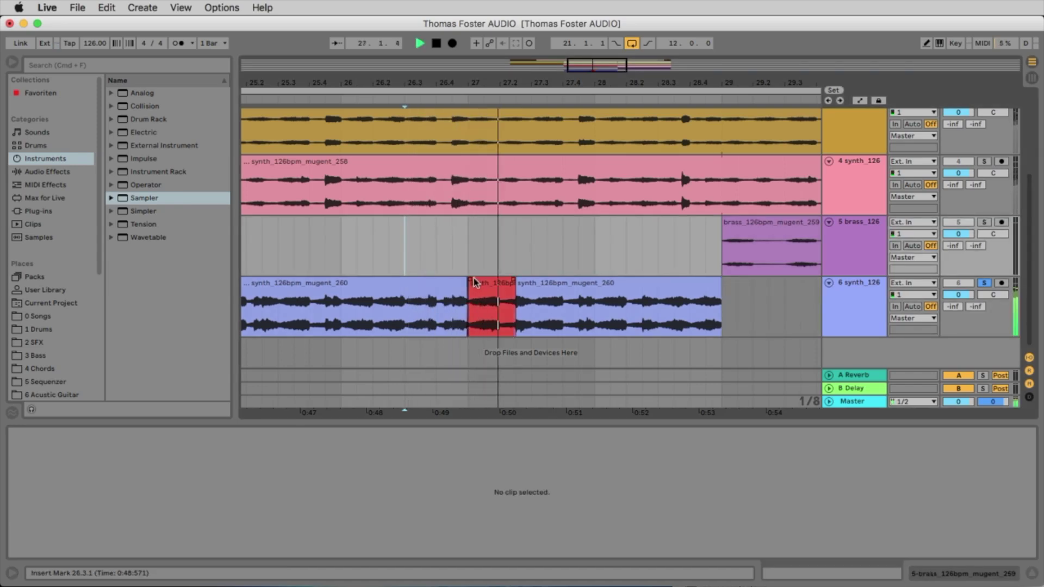
Raise the red slice's detune to 31 ct and play the track from 26.4.1
click(499, 285)
key(space)
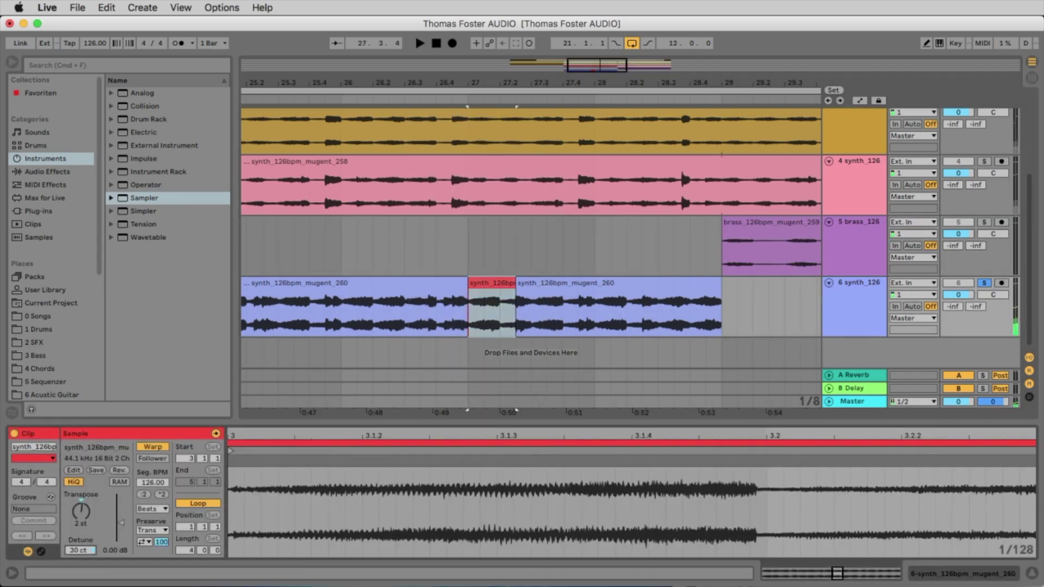
click(436, 254)
key(space)
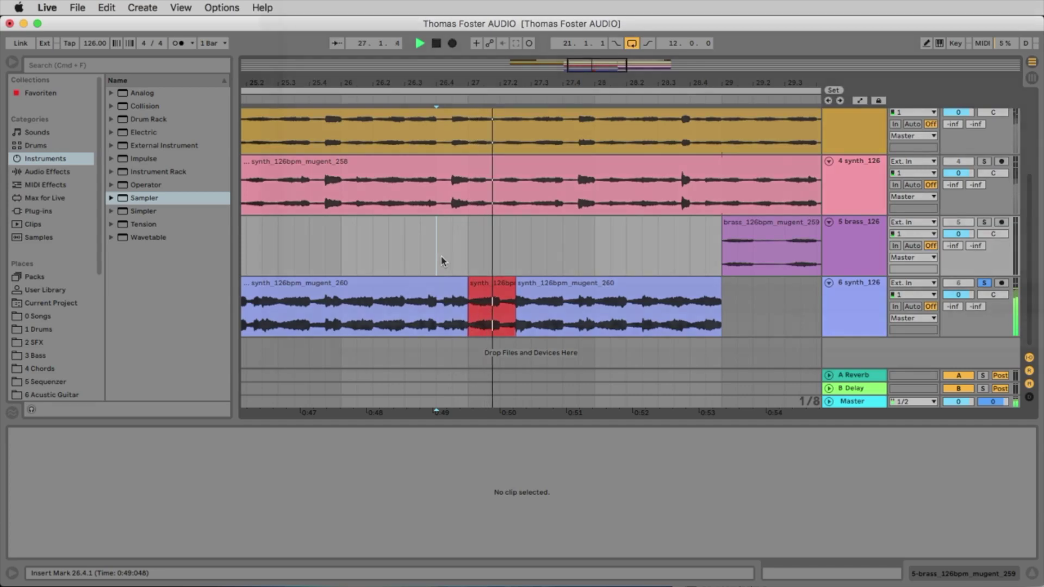
Lower the red slice's detune and play the track again from 26.4.1
click(492, 296)
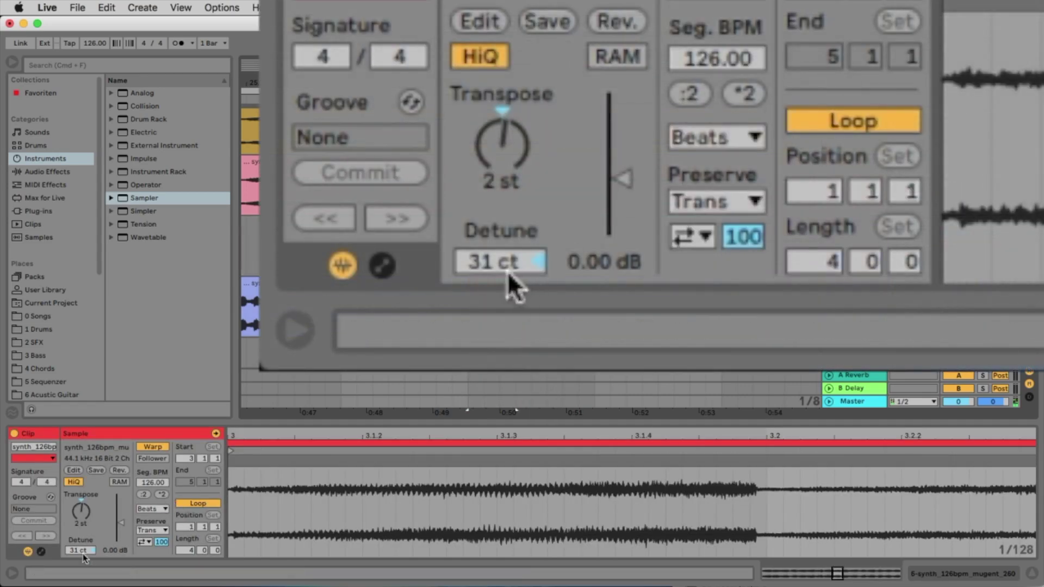
drag(83, 555, 82, 569)
click(433, 256)
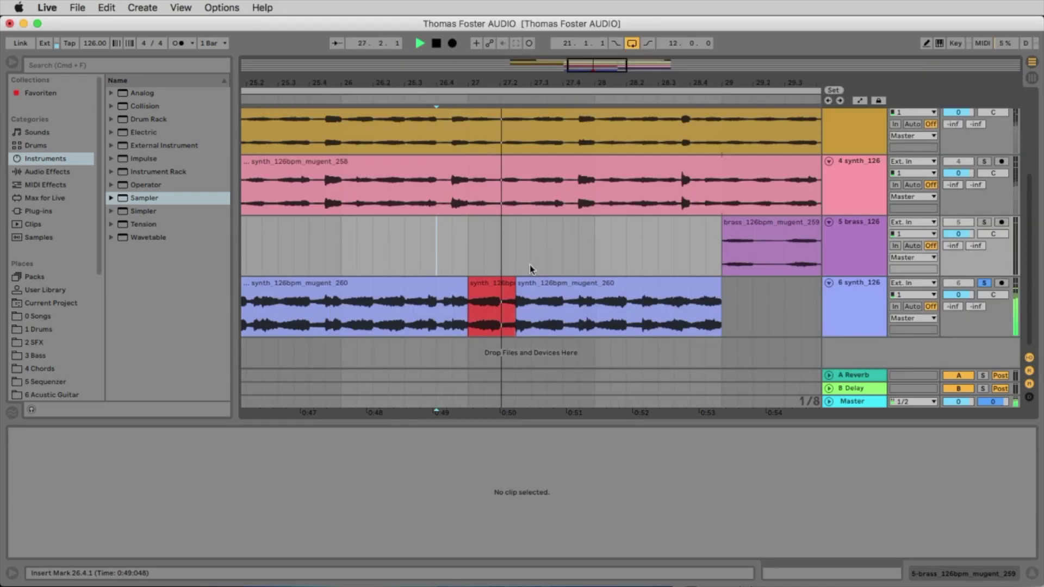